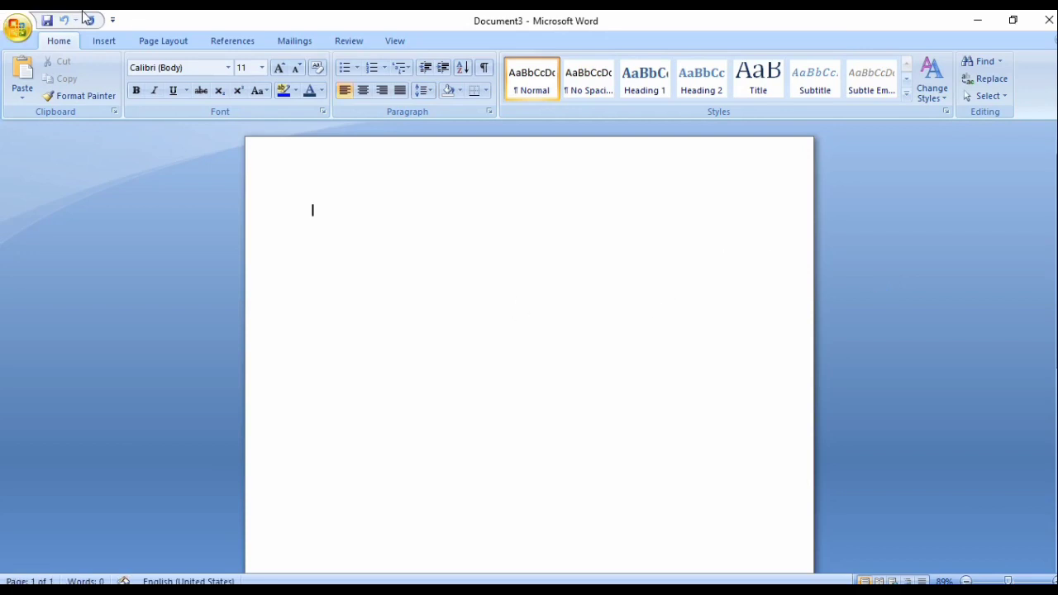
- Set Narrow half-inch margins, keep Portrait orientation, and choose A4 paper size
left_click(168, 41)
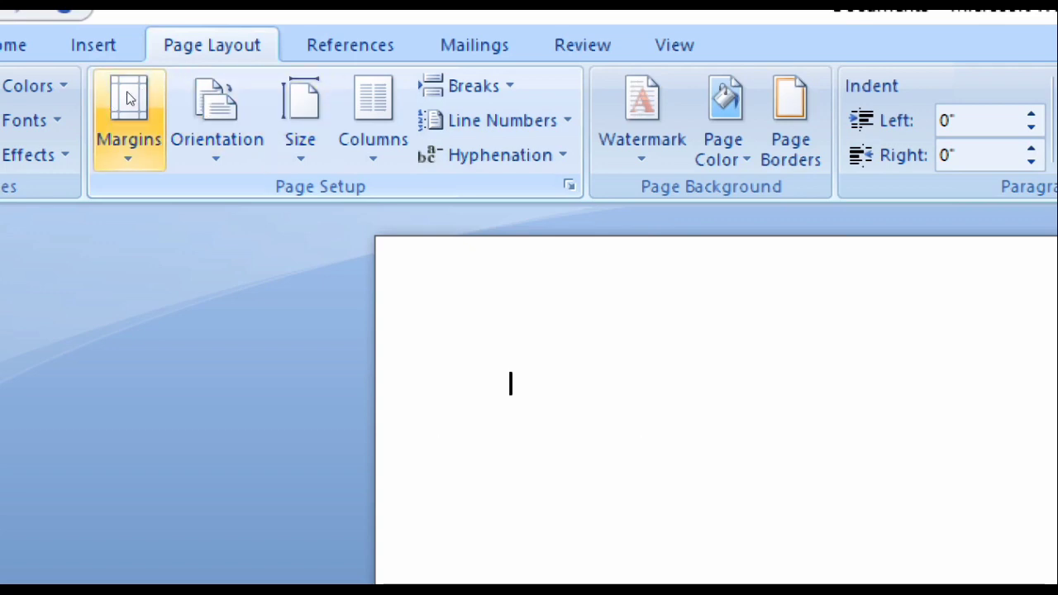
left_click(128, 97)
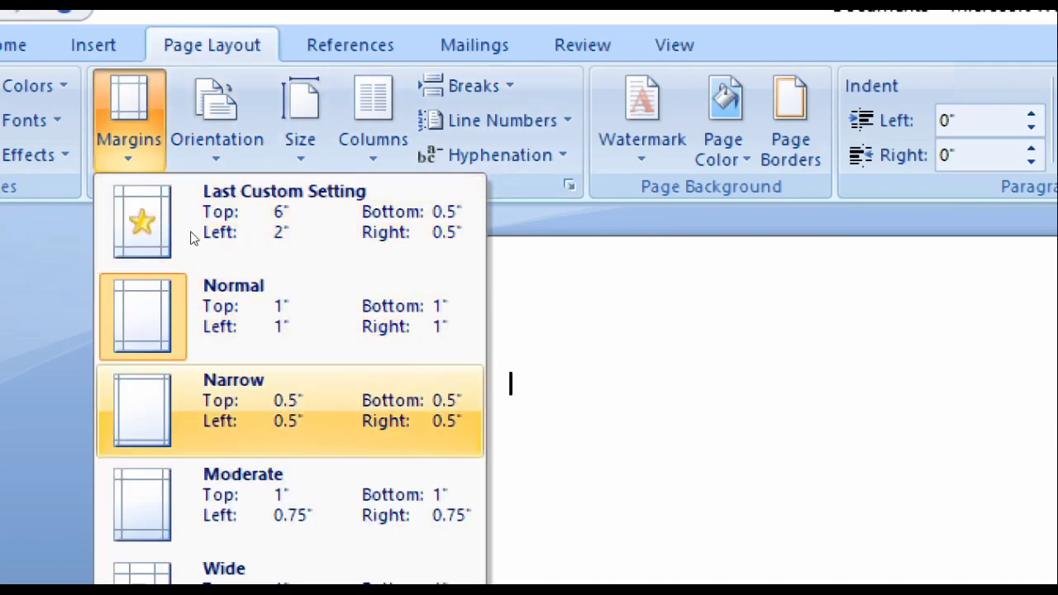
left_click(190, 238)
left_click(174, 93)
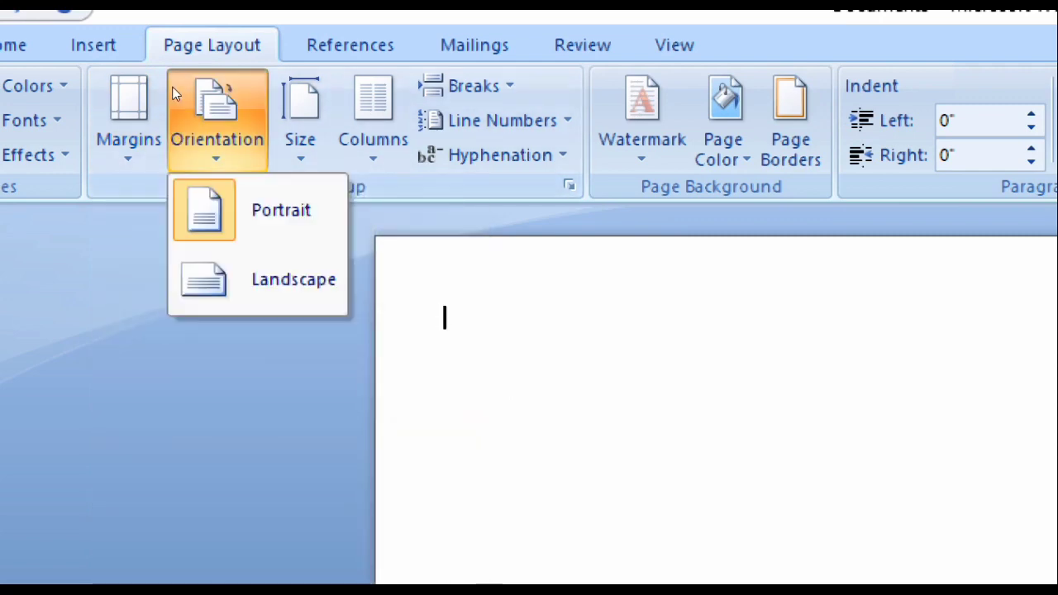
left_click(216, 98)
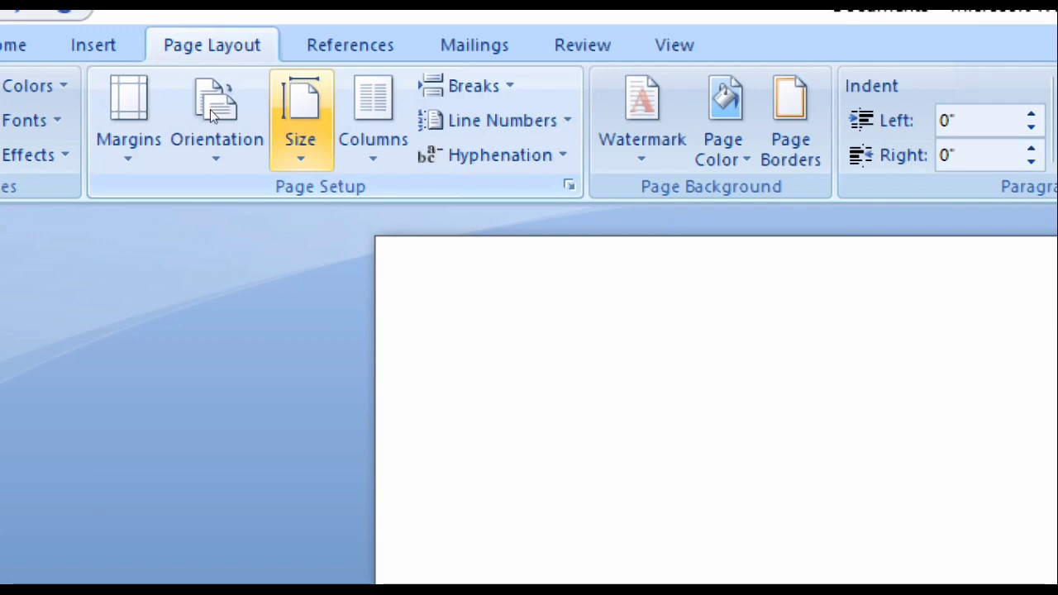
left_click(300, 116)
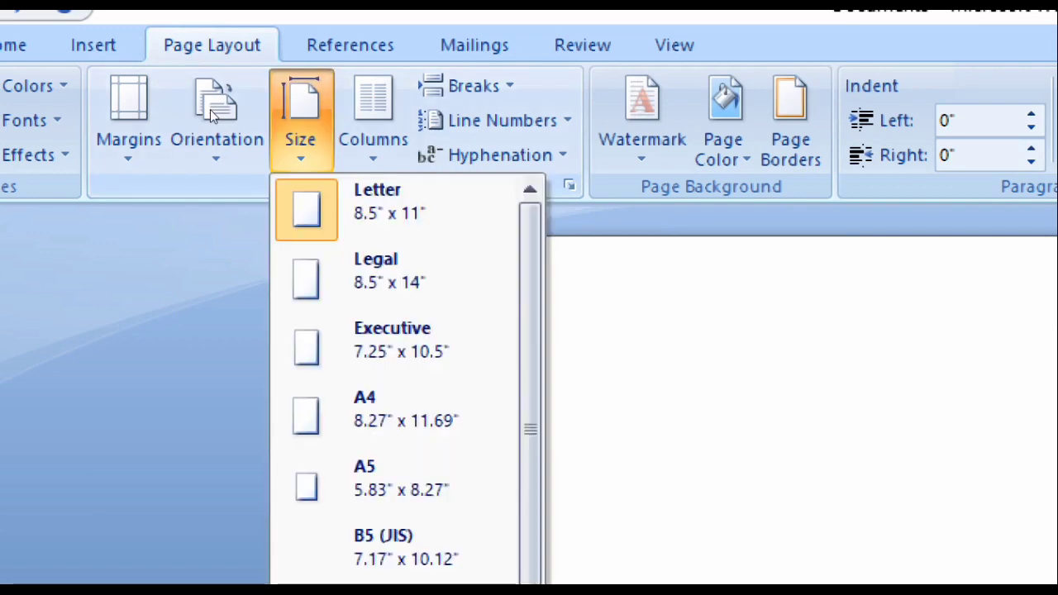
left_click(242, 234)
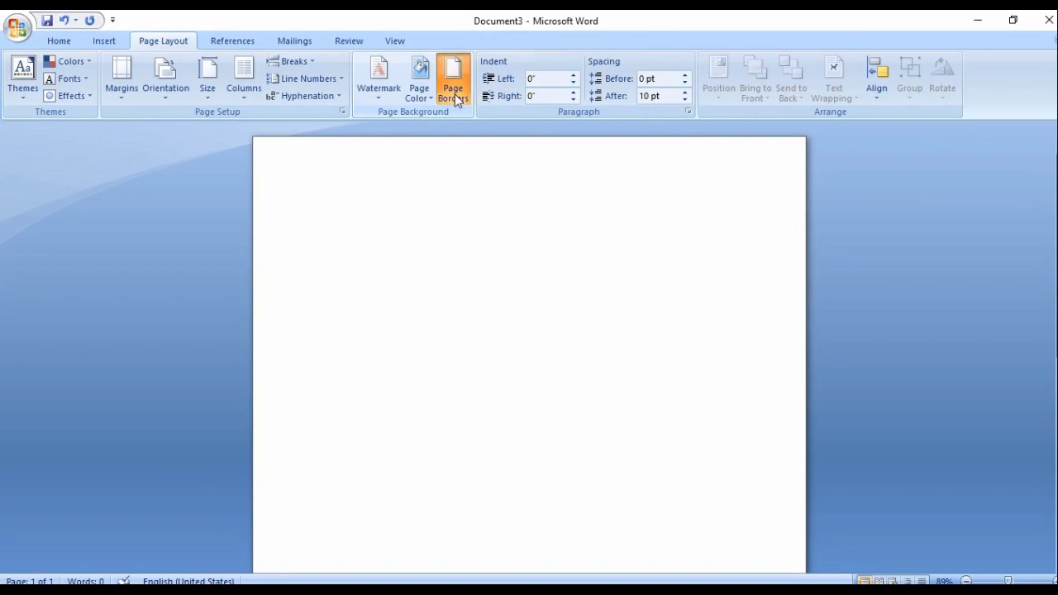
- Give the page a 3 pt dark teal thick double-line box border
left_click(454, 93)
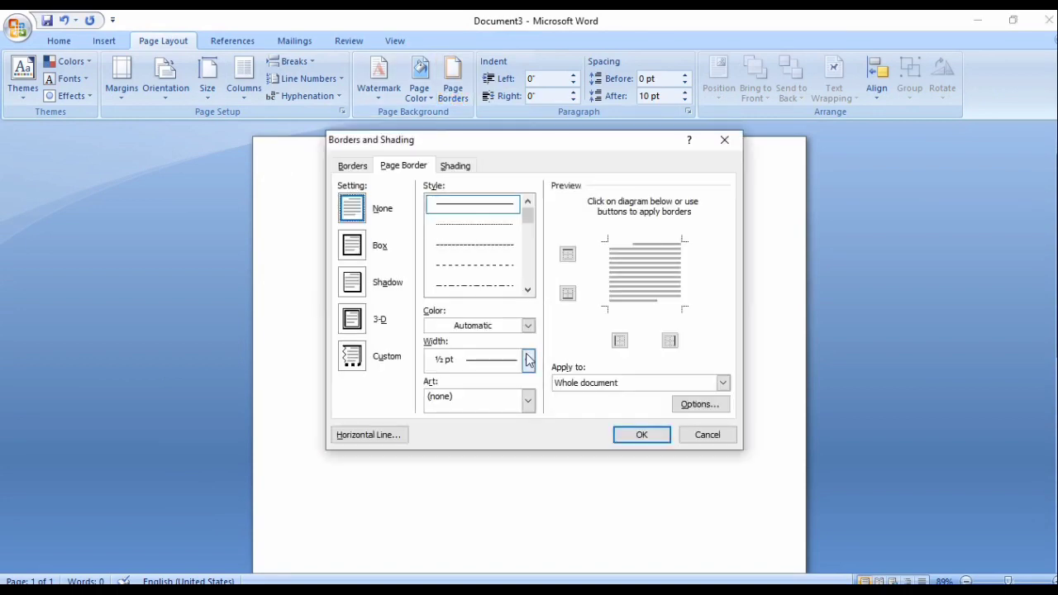
left_click(527, 290)
left_click(527, 290)
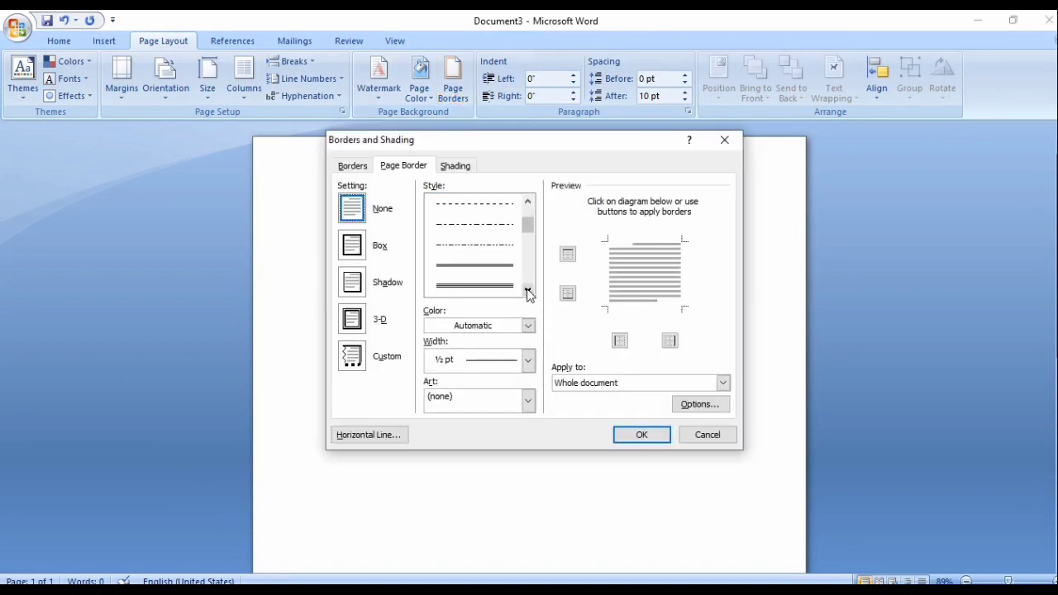
left_click(527, 290)
left_click(527, 290)
left_click(527, 291)
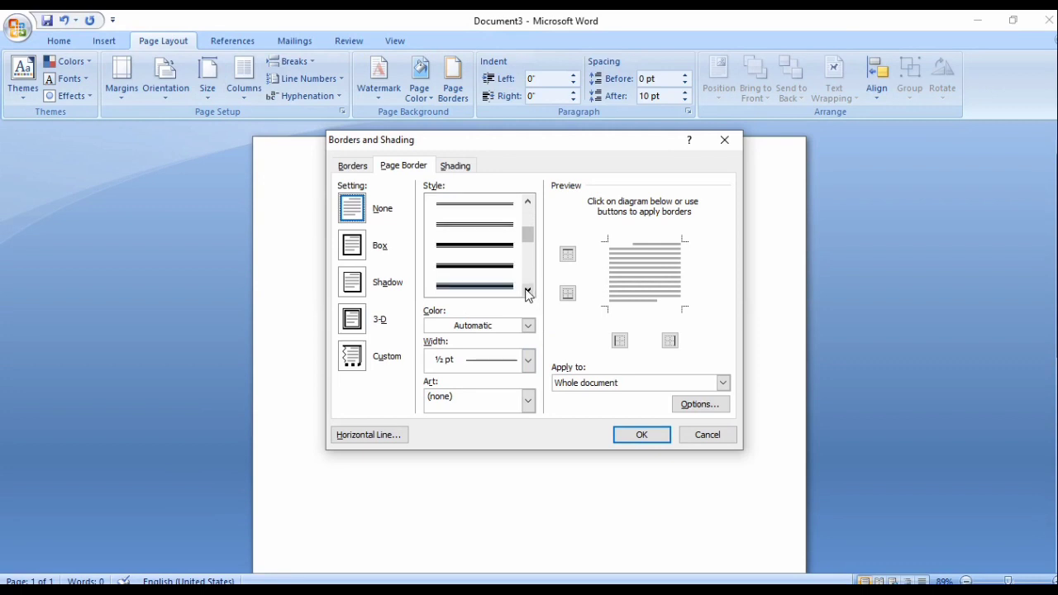
left_click(474, 290)
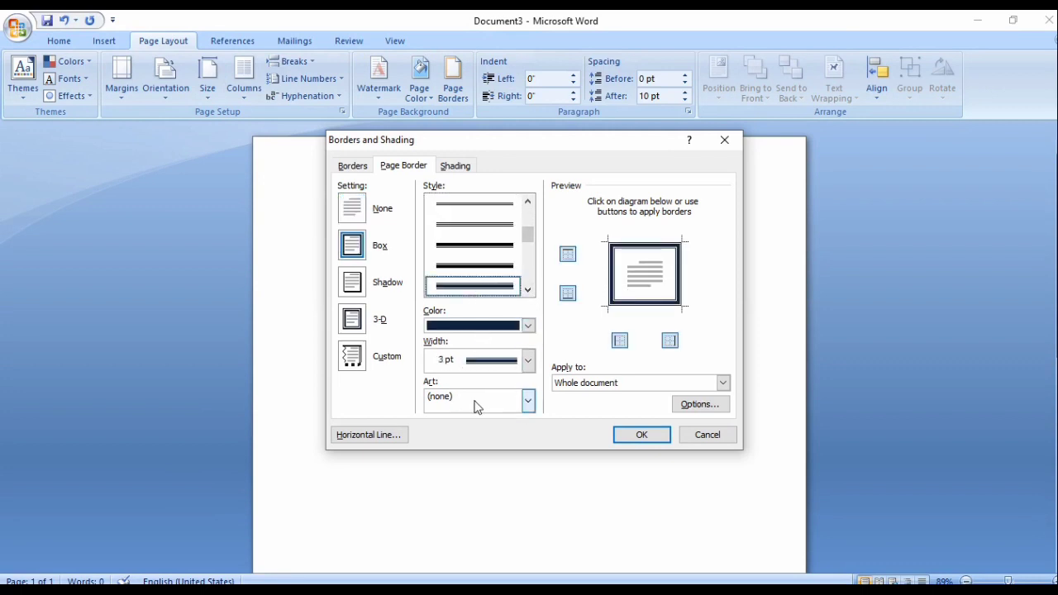
left_click(527, 325)
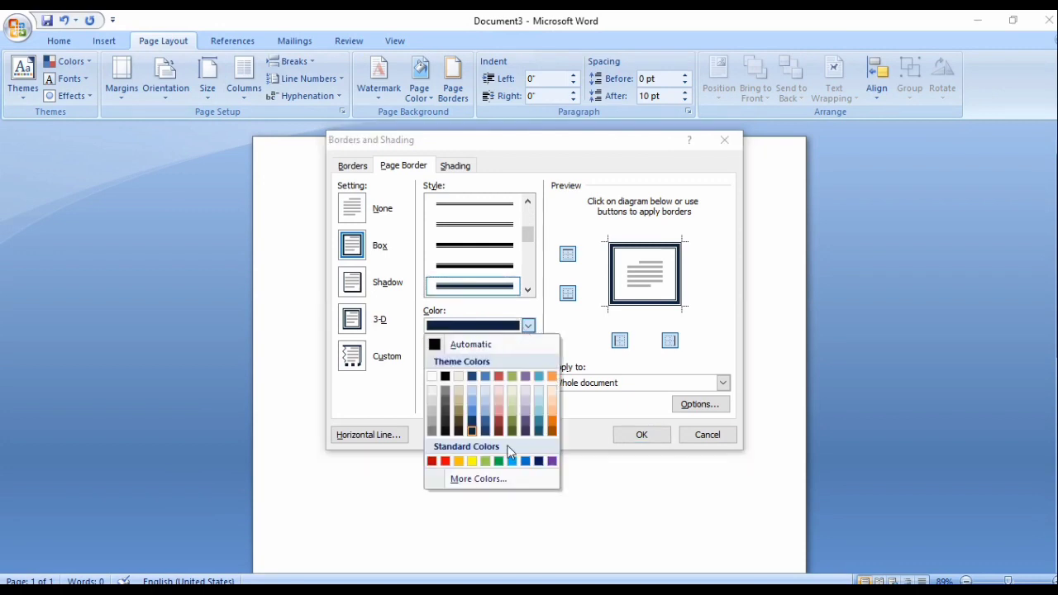
left_click(539, 430)
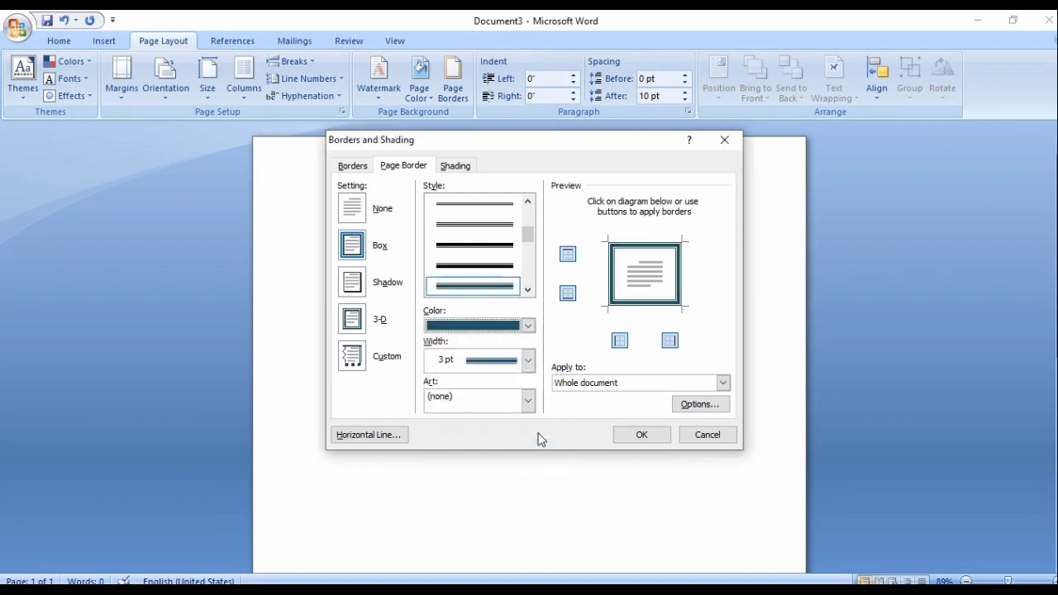
left_click(626, 440)
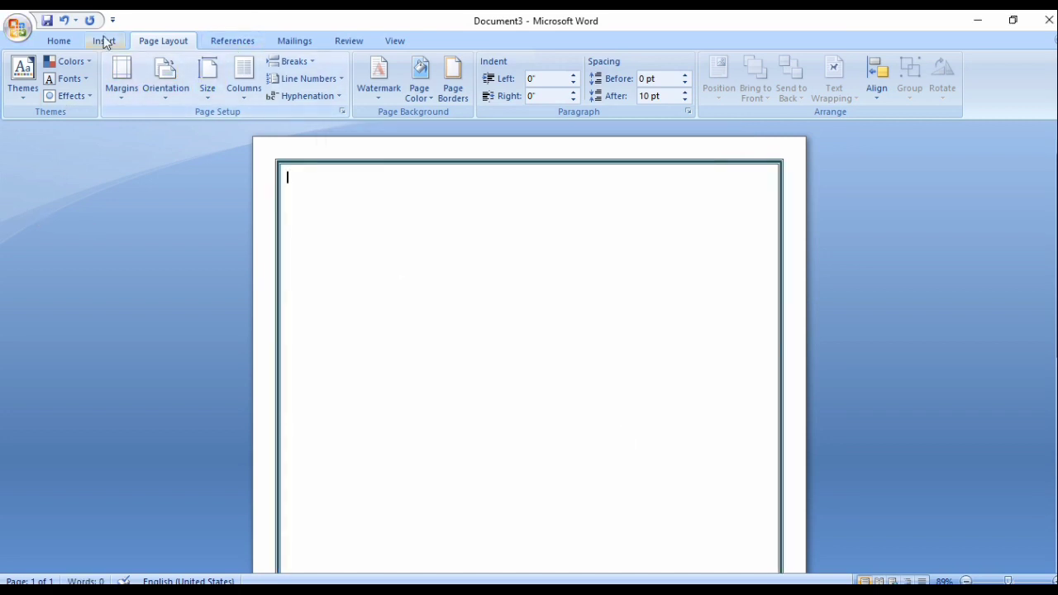
- Draw a Right Triangle shape near the top-left of the page
left_click(103, 41)
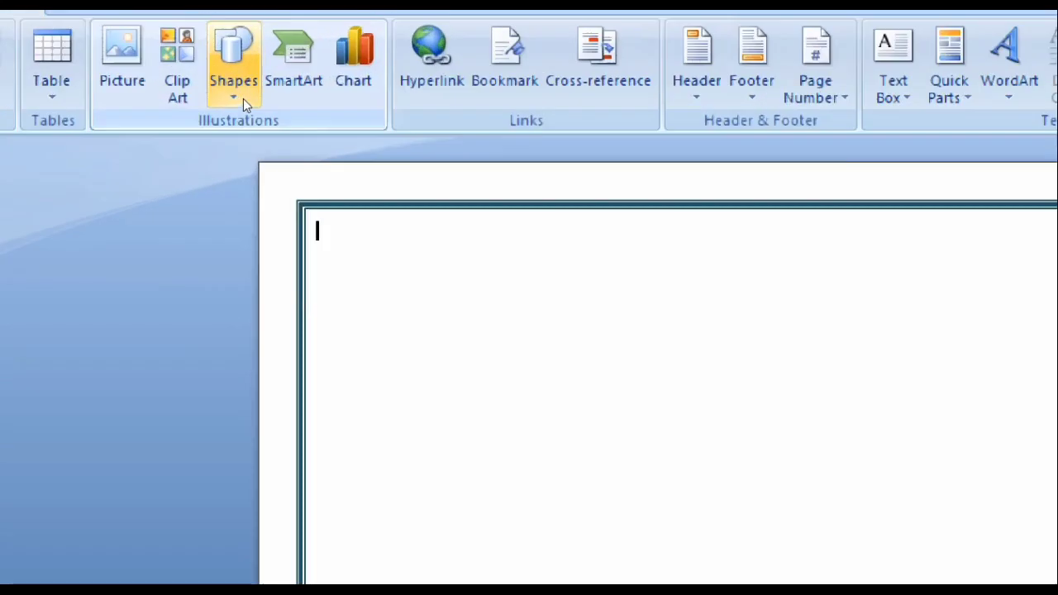
left_click(243, 98)
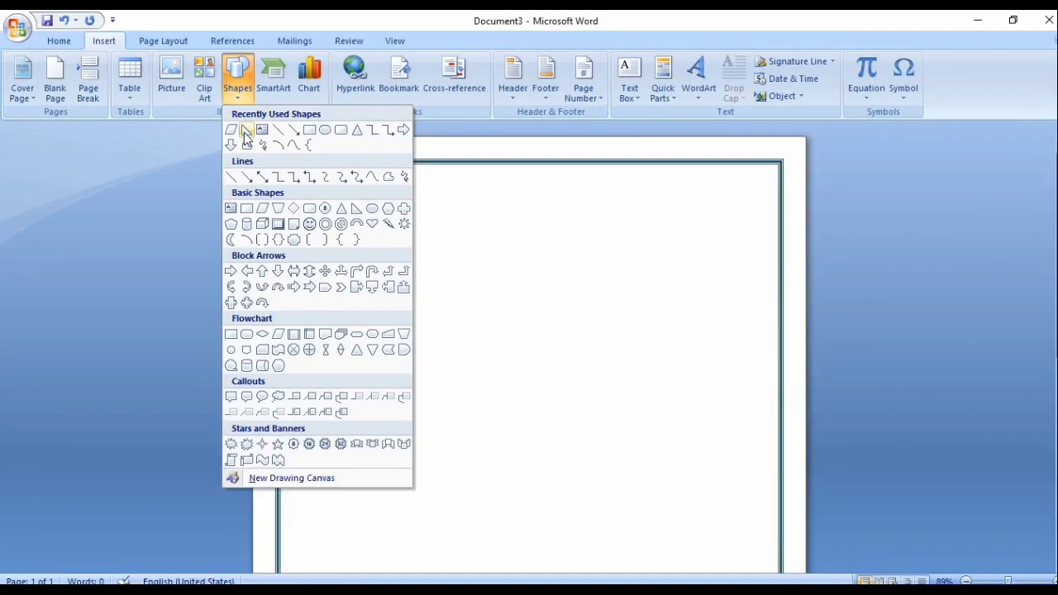
left_click(250, 159)
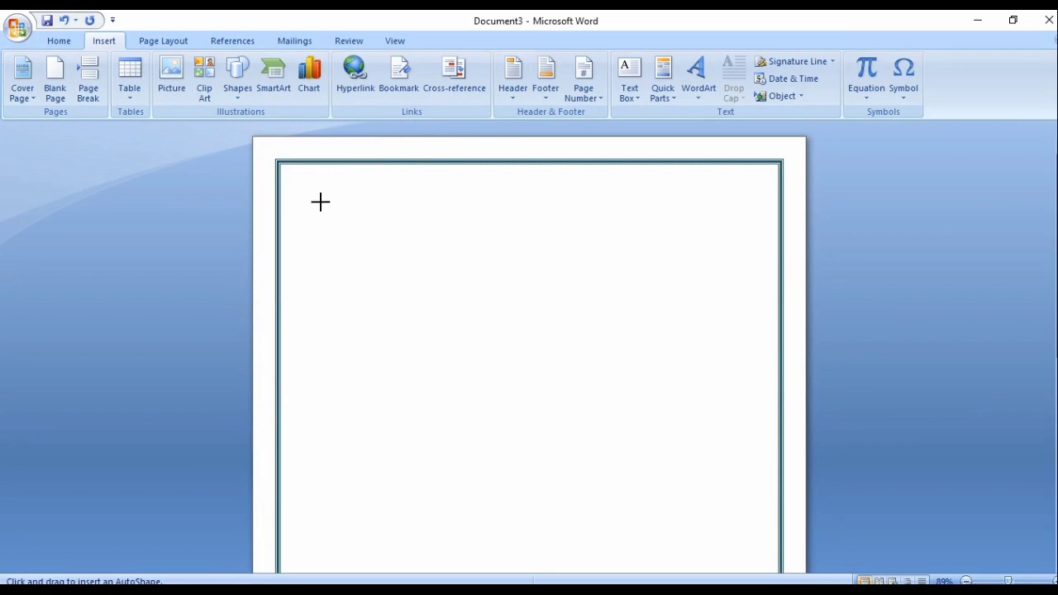
left_click_drag(321, 202, 421, 369)
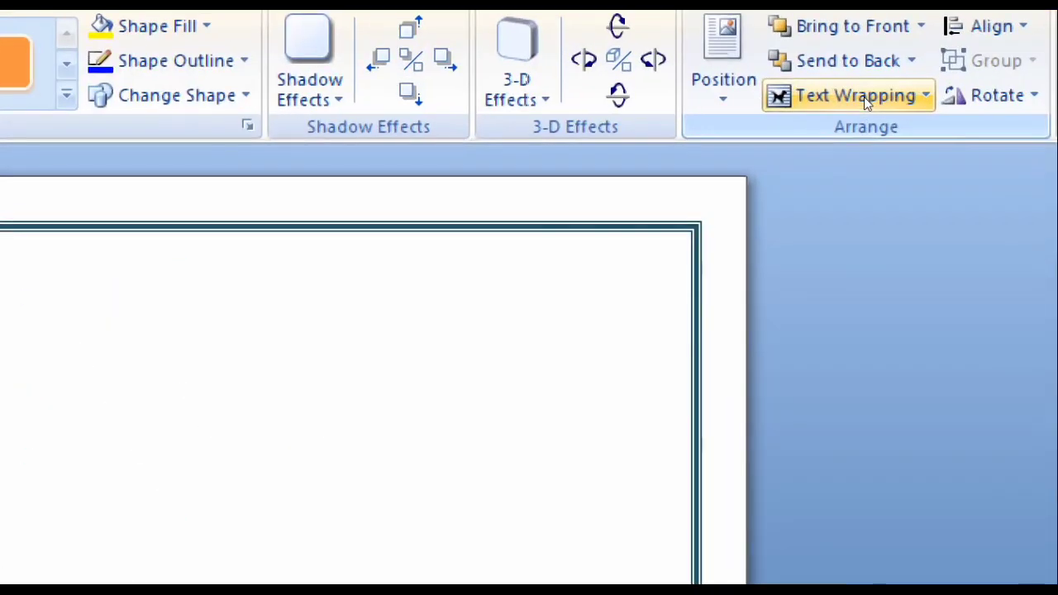
left_click(863, 97)
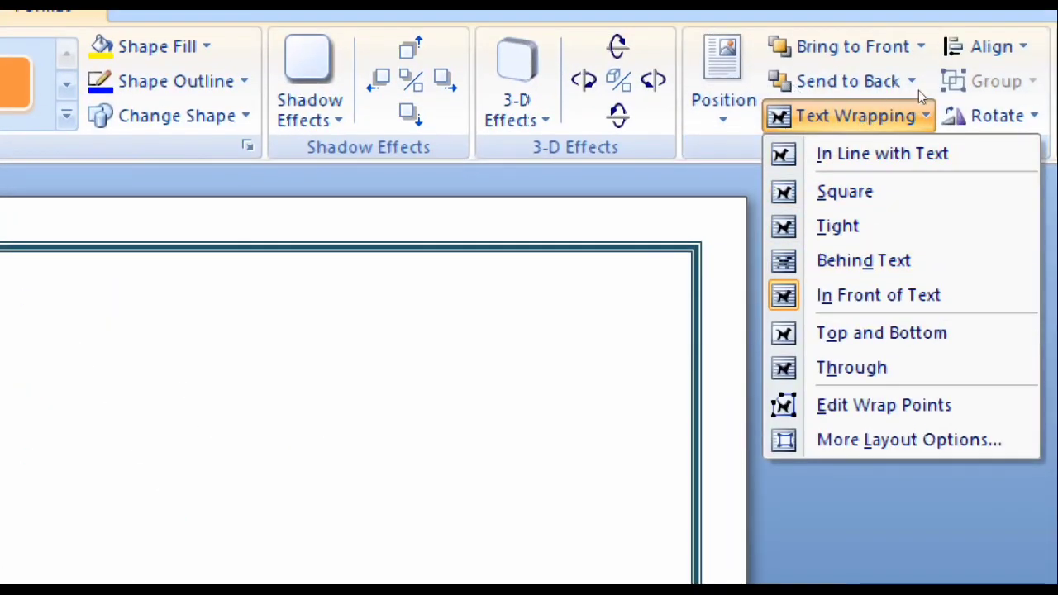
left_click(934, 102)
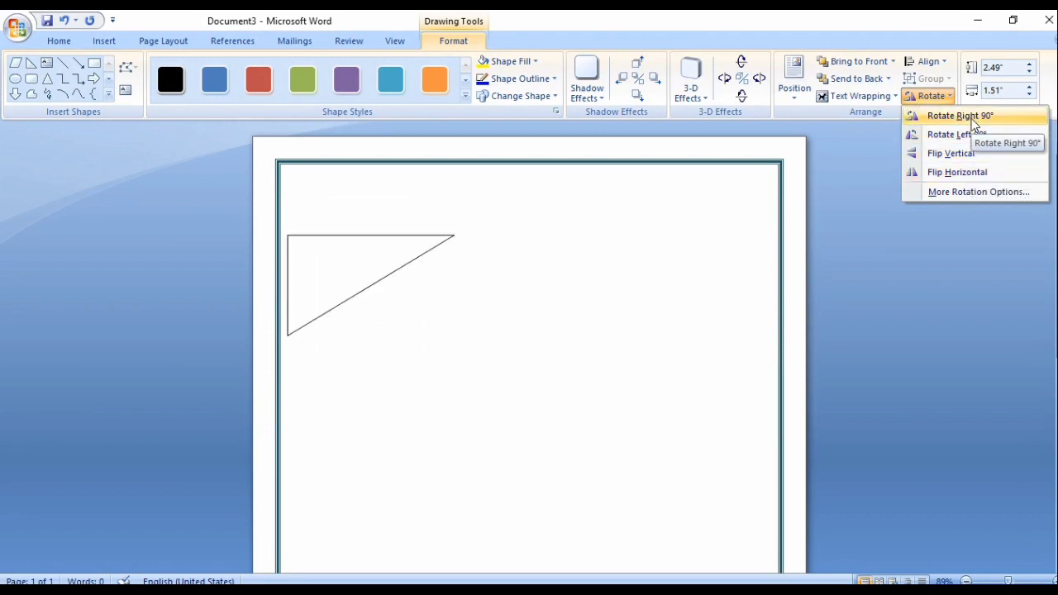
- Rotate the triangle right 90° and give it a salmon fill and salmon outline
left_click(971, 122)
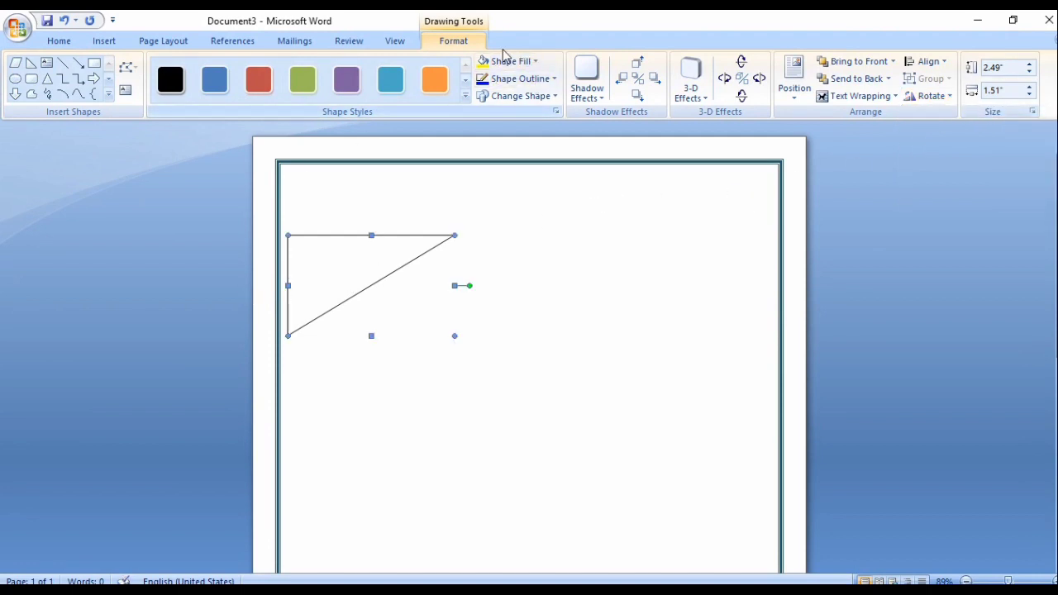
left_click(522, 63)
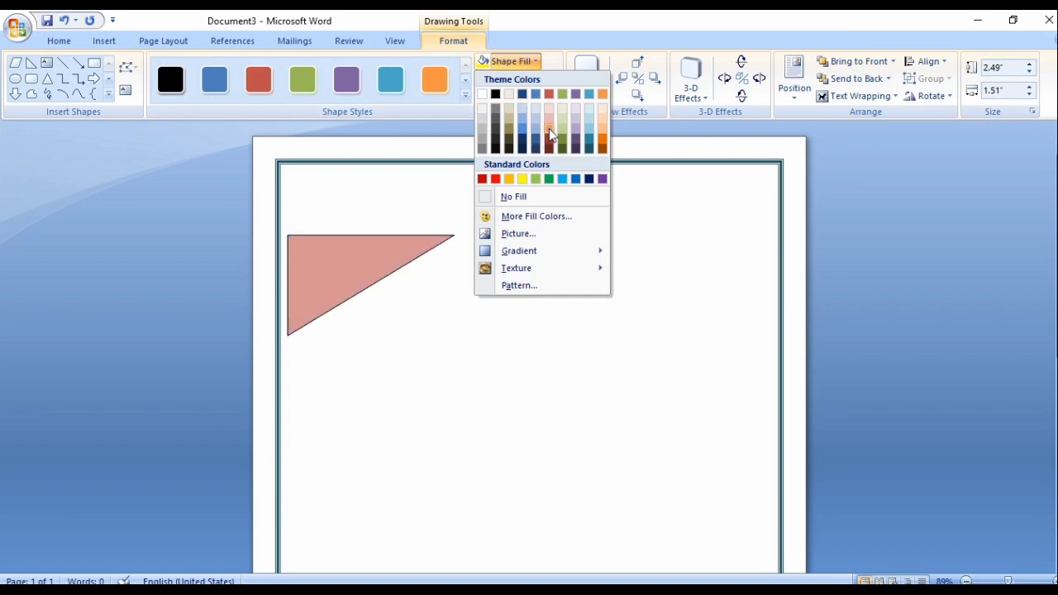
left_click(551, 135)
left_click(523, 79)
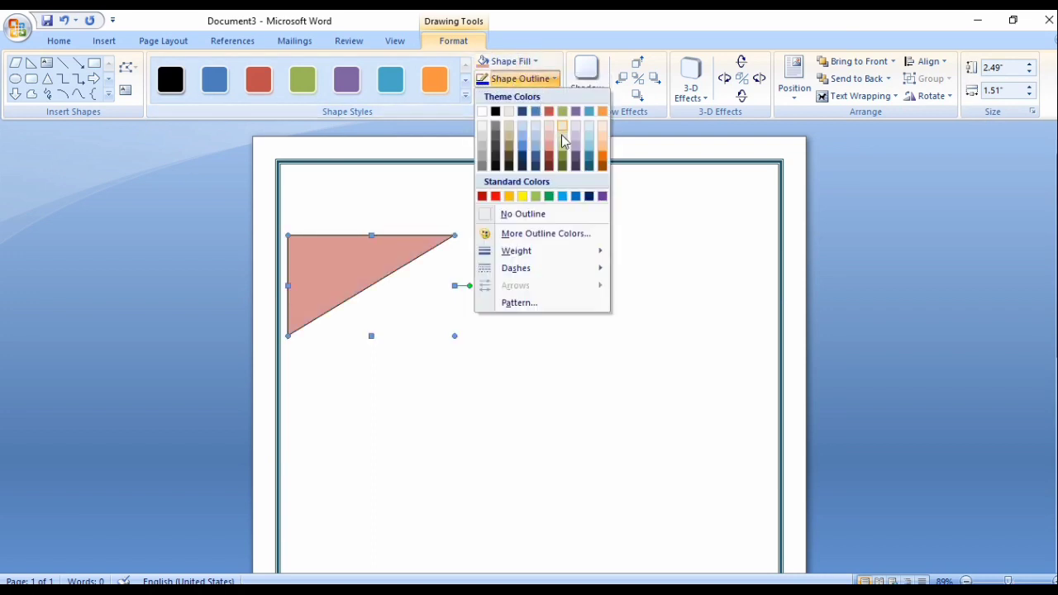
left_click(550, 154)
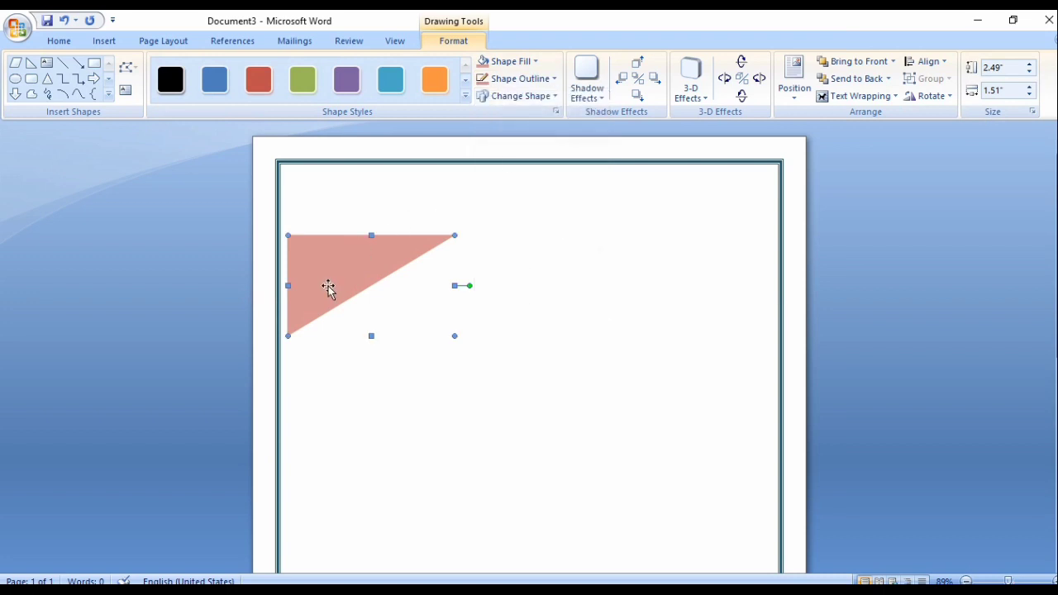
- Tuck the triangle into the border's top-left corner and make an offset copy
left_click_drag(328, 277, 322, 215)
left_click_drag(322, 216, 323, 220)
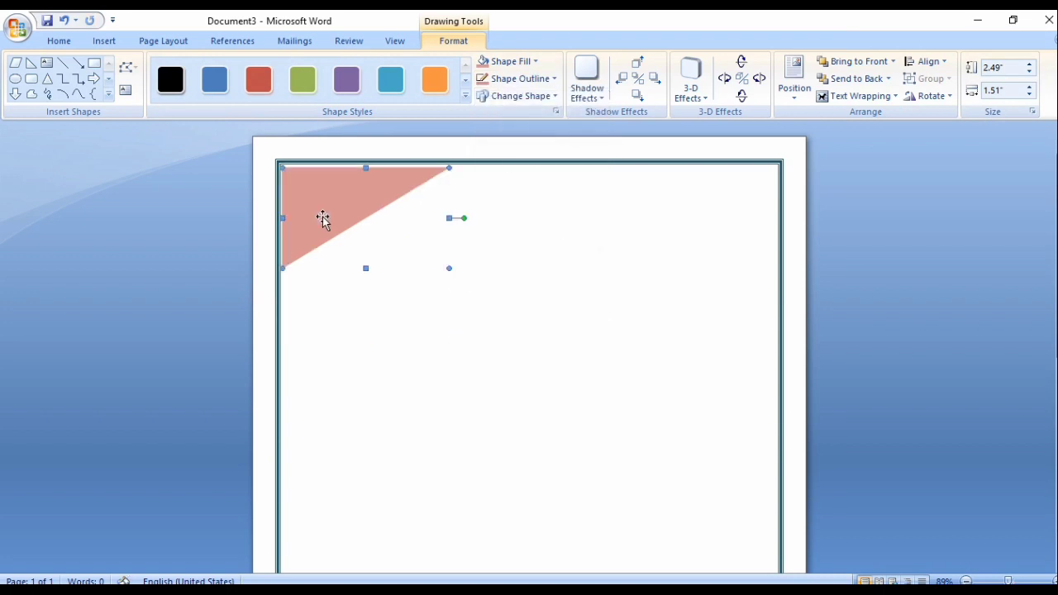
key("Up")
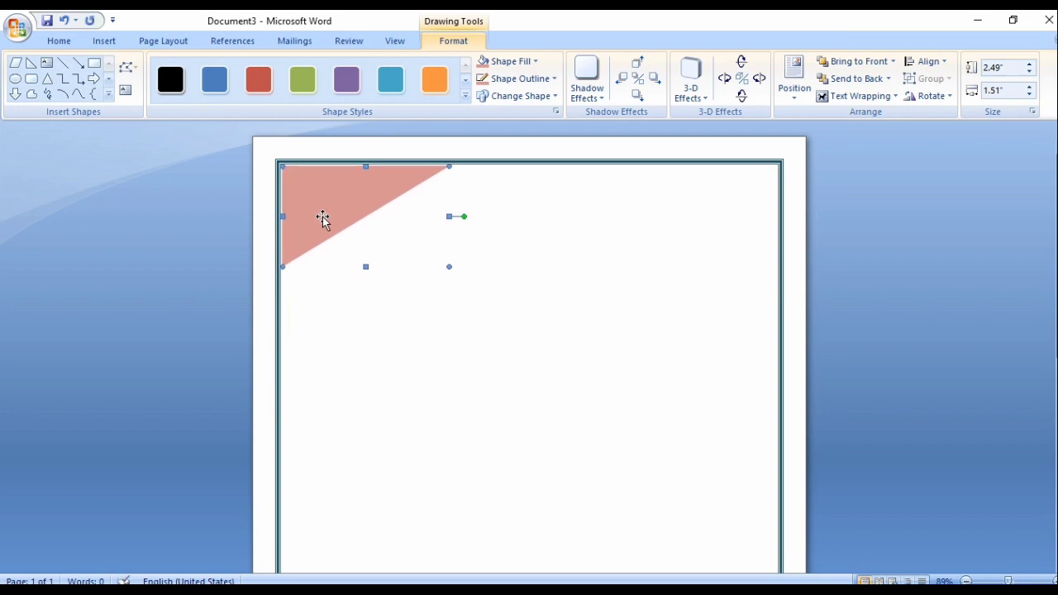
left_click_drag(345, 247, 345, 247)
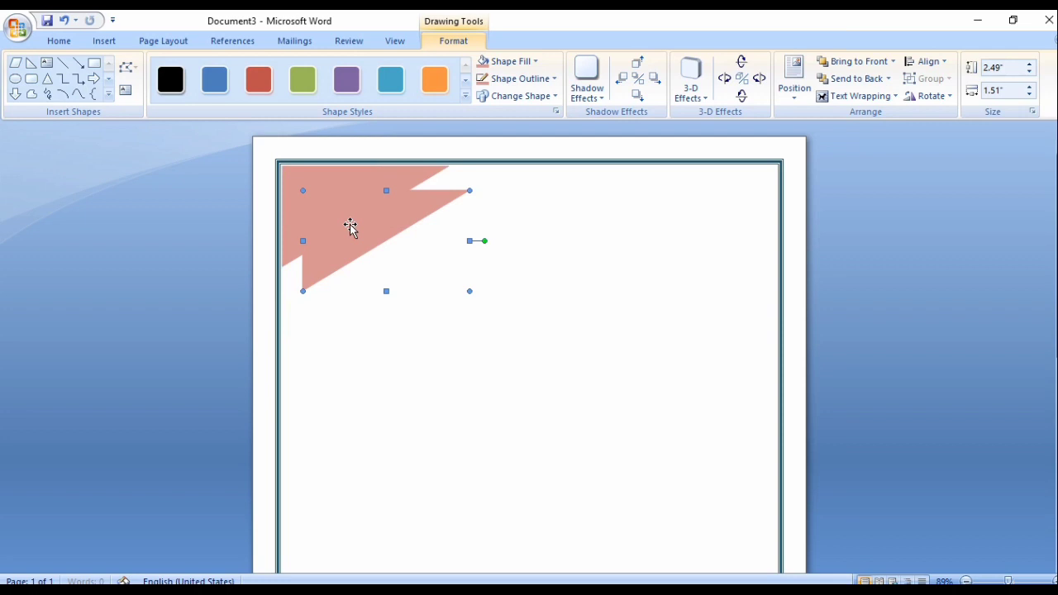
- Outline the copied triangle, fill it light purple, and nudge it up and left
left_click(529, 79)
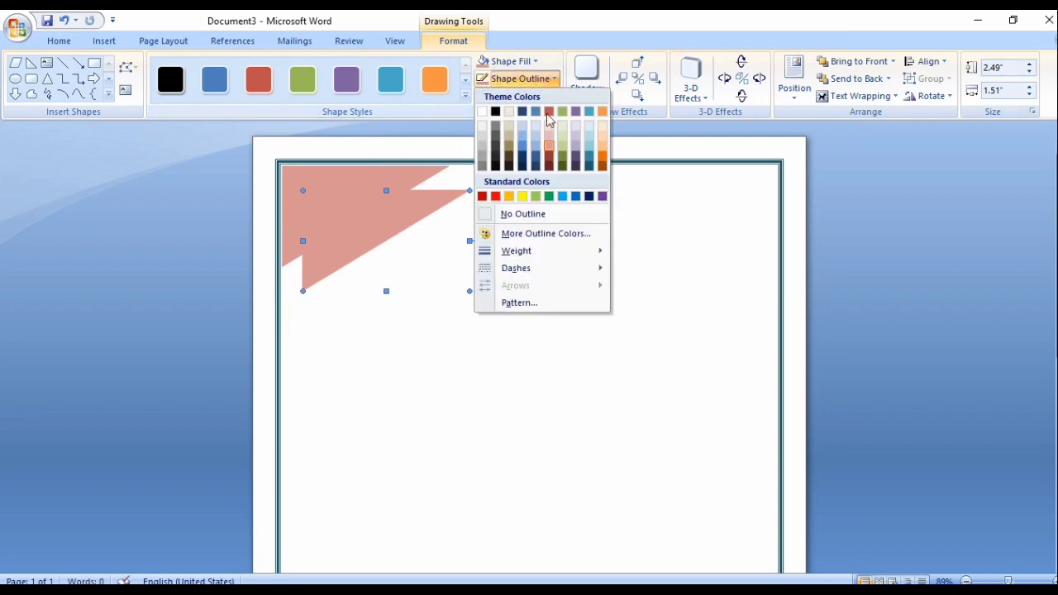
left_click(577, 149)
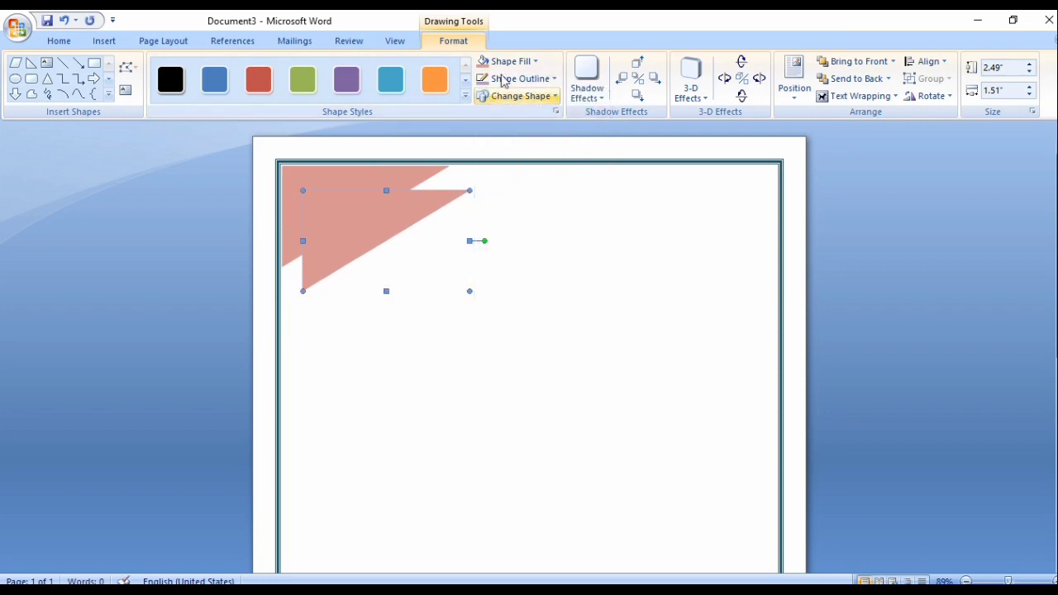
left_click(511, 61)
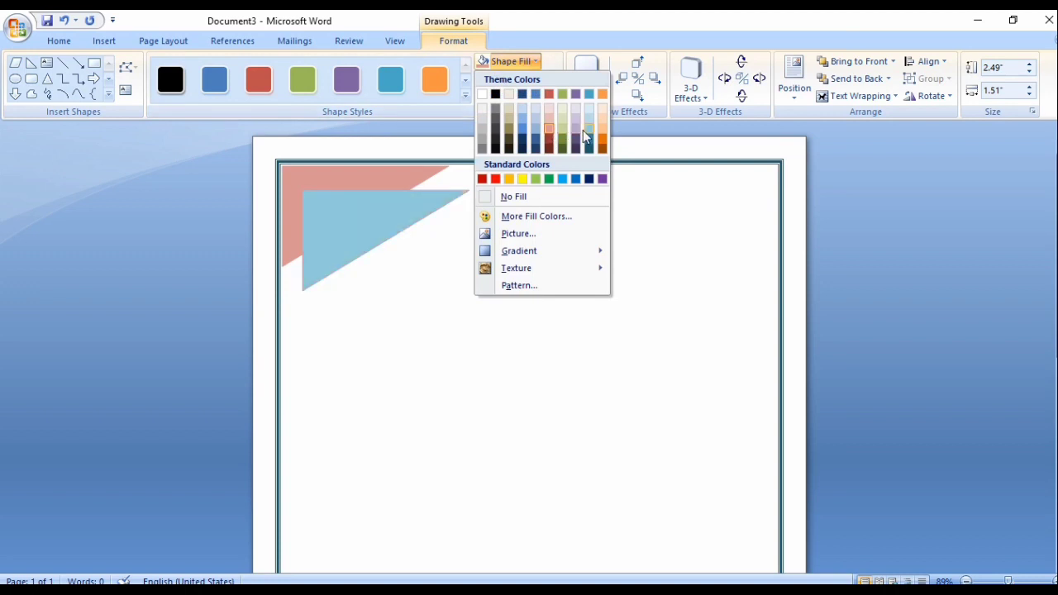
left_click(575, 127)
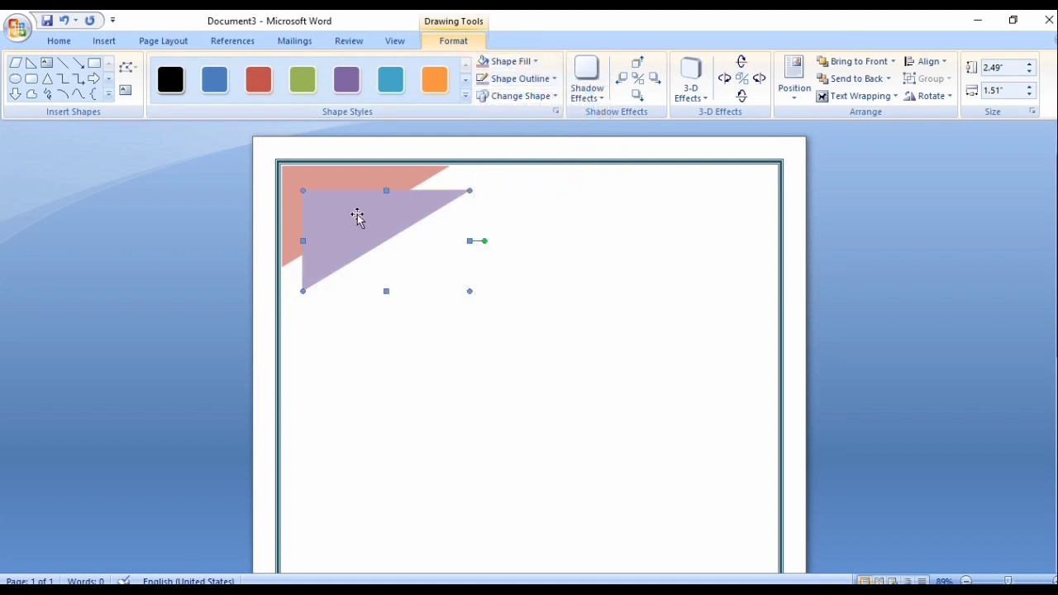
key("Up")
key("Up")
key("Up")
key("Up")
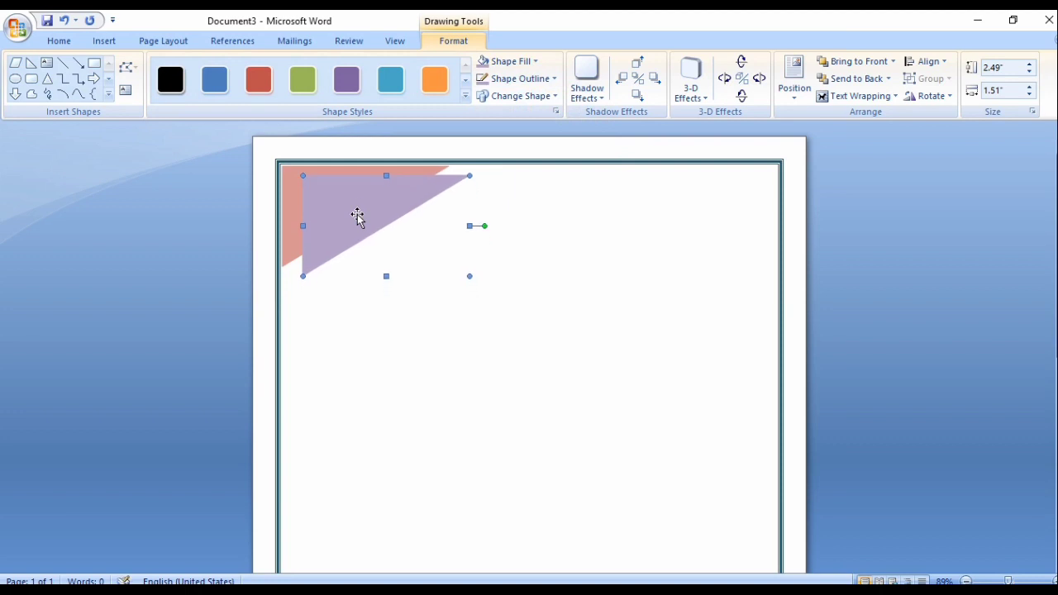
key("Up")
key("Left")
key("Left")
key("Left")
key("Up")
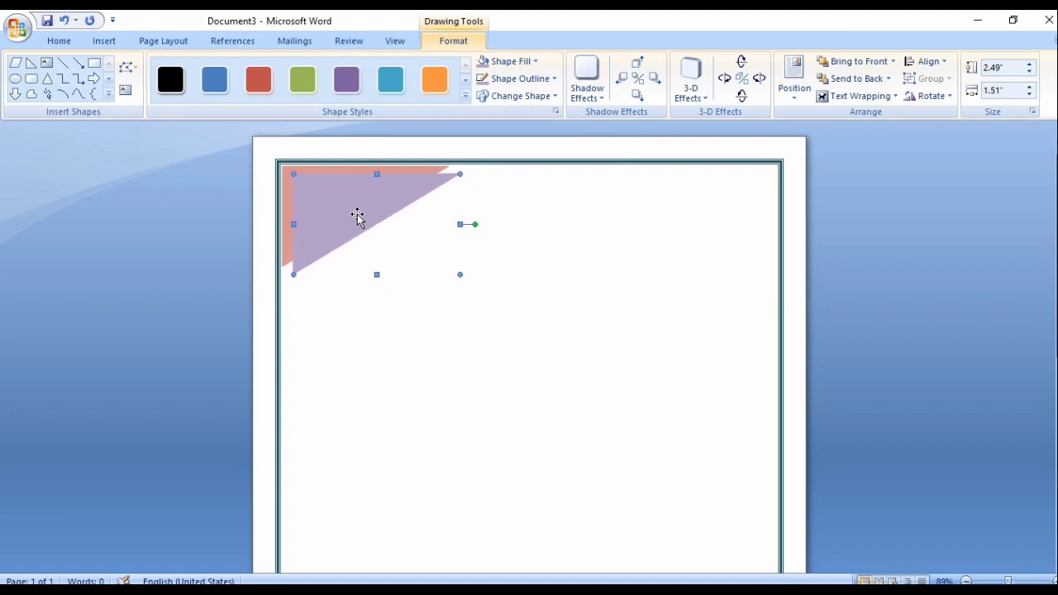
key("Up")
key("Left")
key("Left")
key("Left")
key("Left")
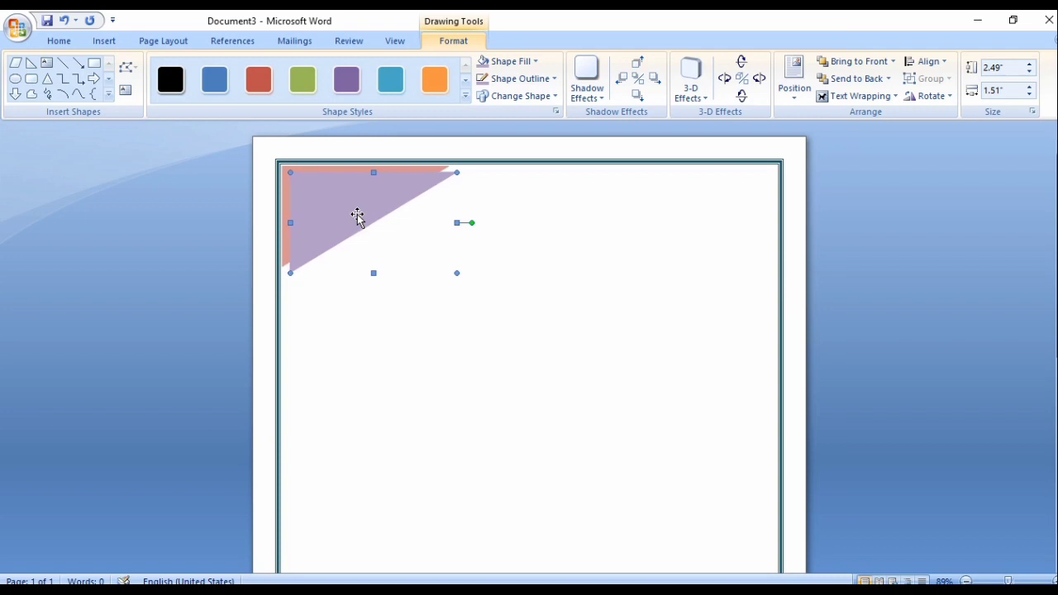
key("Left")
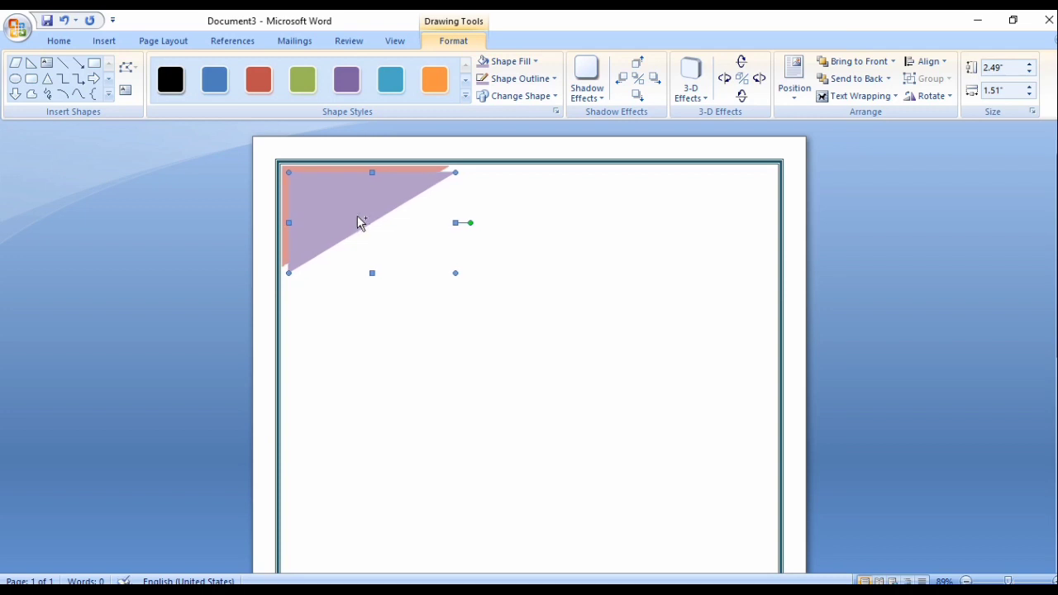
- Add a front triangle offset down-right, outlined and filled light orange, nudged into place
left_click_drag(361, 223, 372, 230)
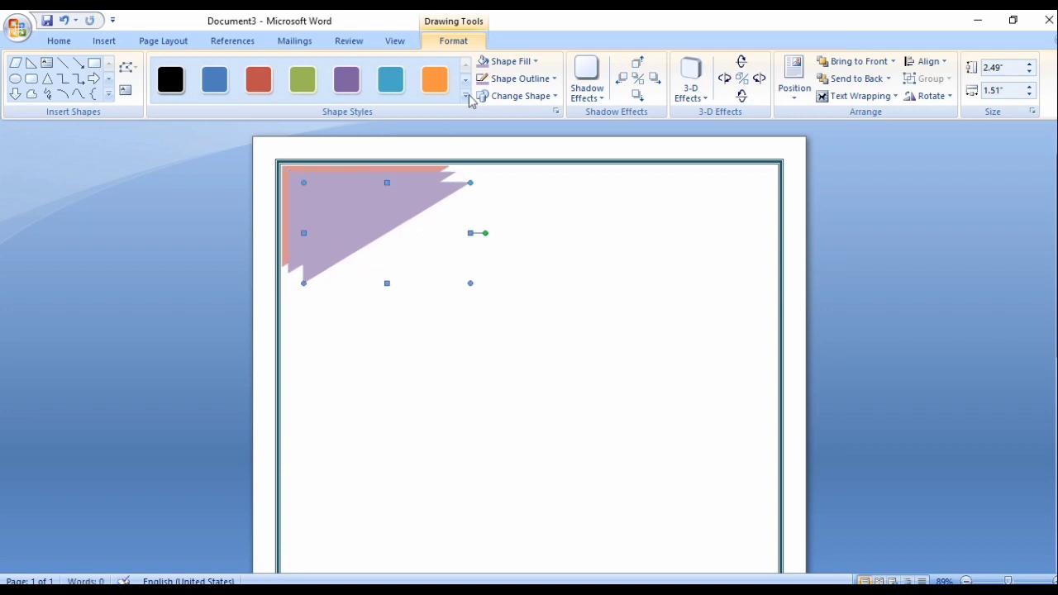
left_click(507, 82)
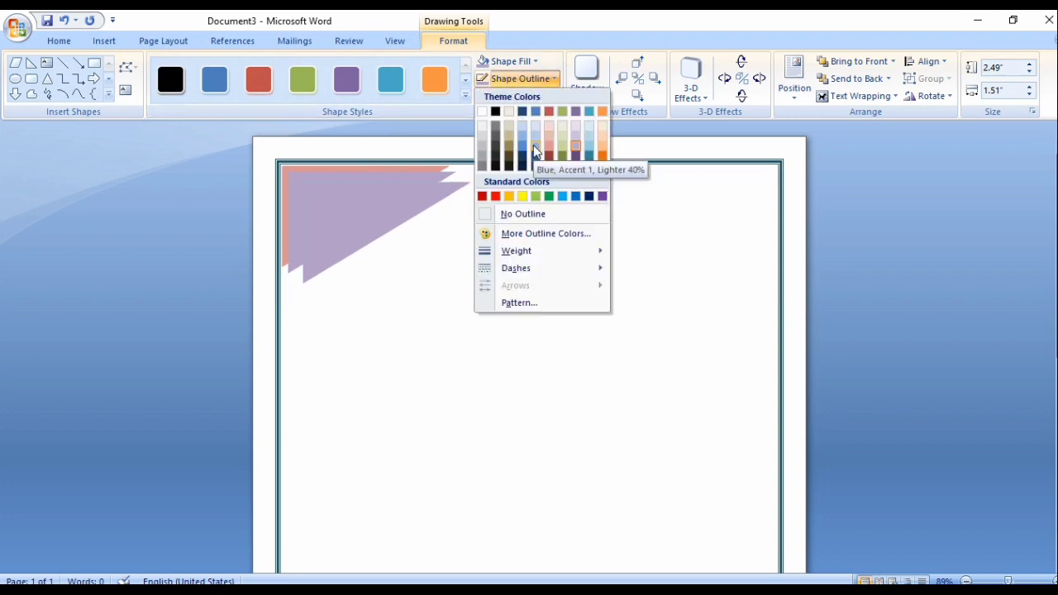
left_click(599, 147)
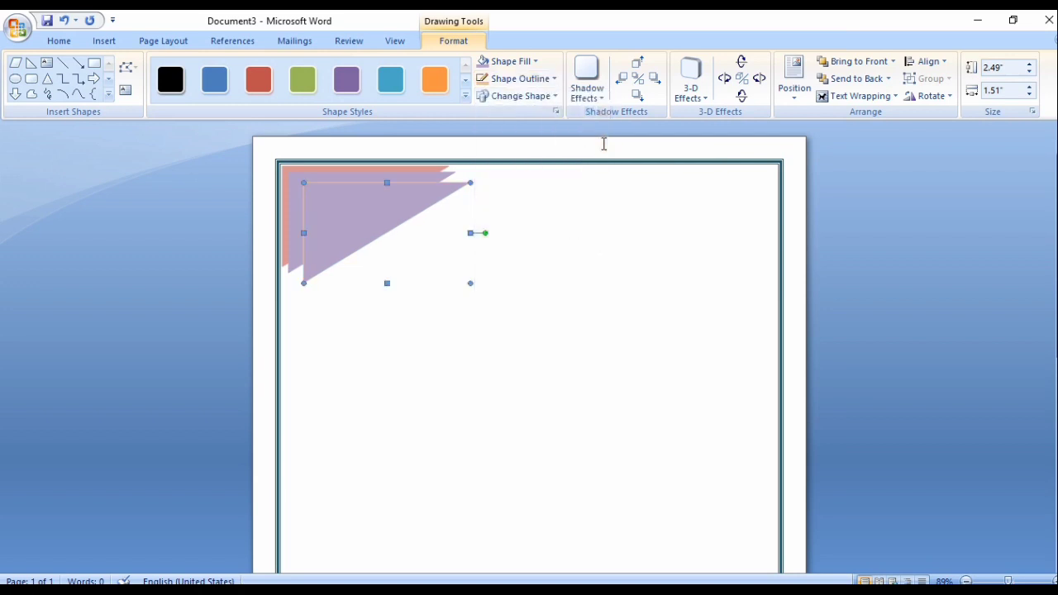
left_click(502, 69)
left_click(600, 126)
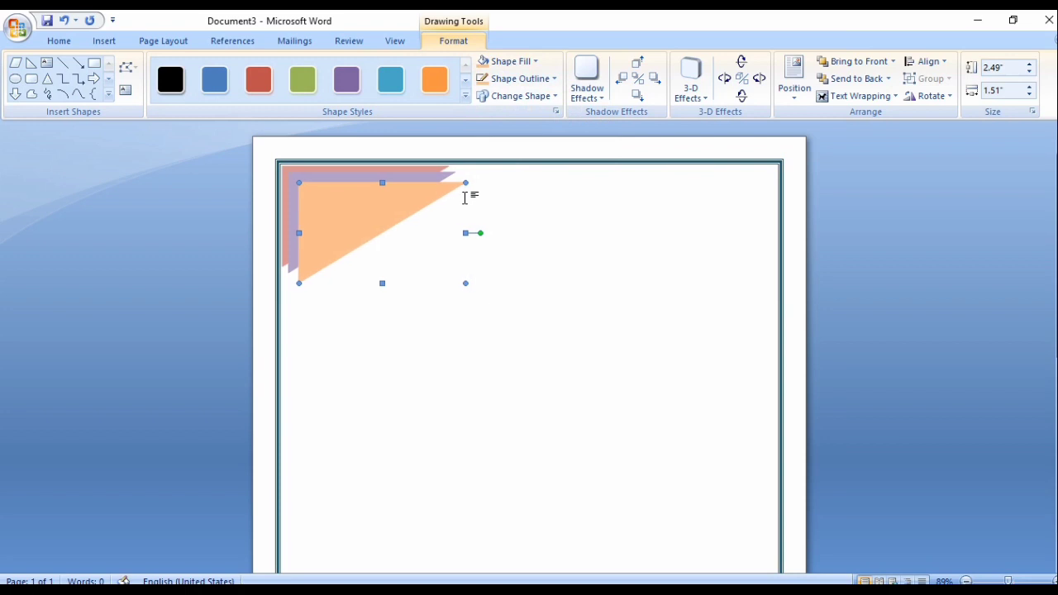
key("Left")
key("Left")
key("Left")
key("Up")
key("Up")
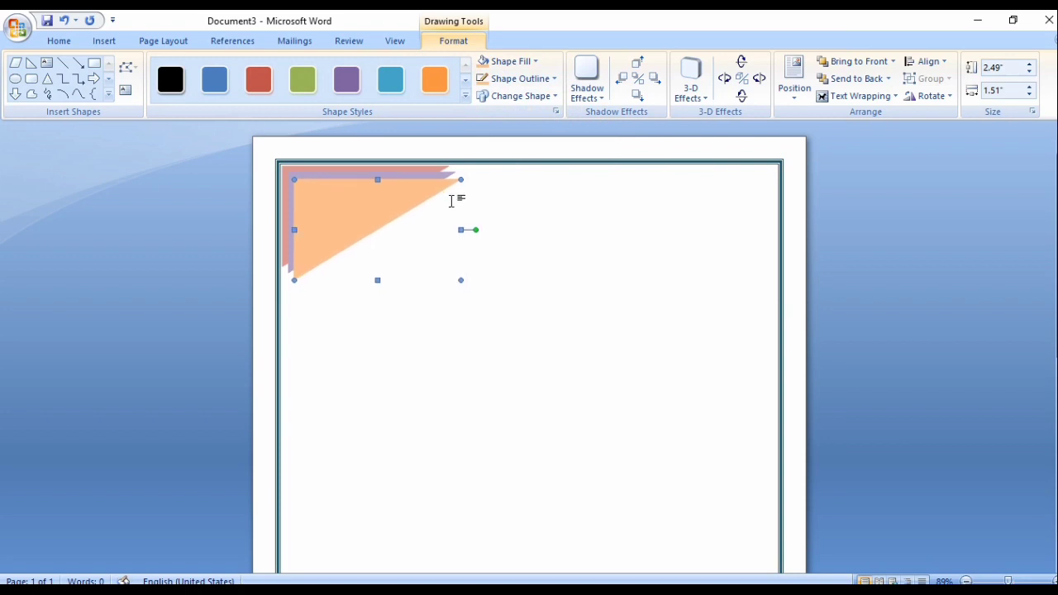
key("Up")
key("Up")
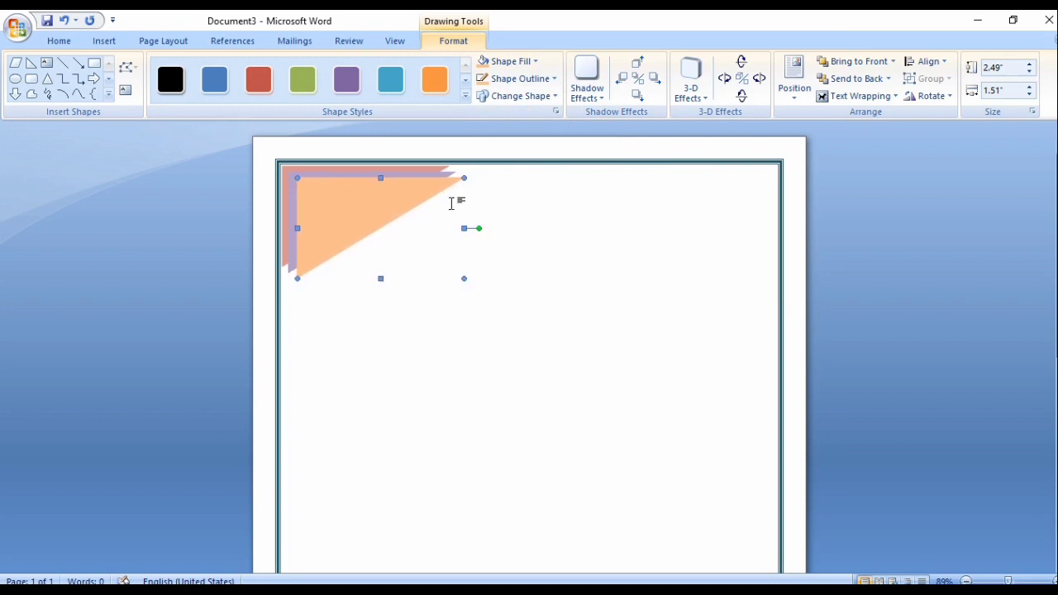
key("Down")
key("Down")
key("Down")
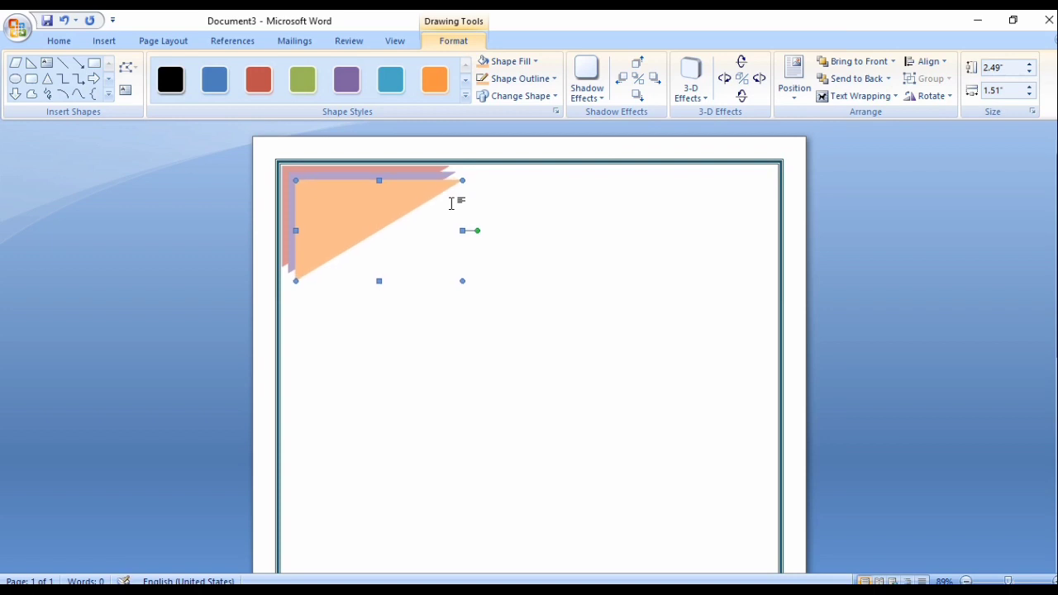
left_click(544, 234)
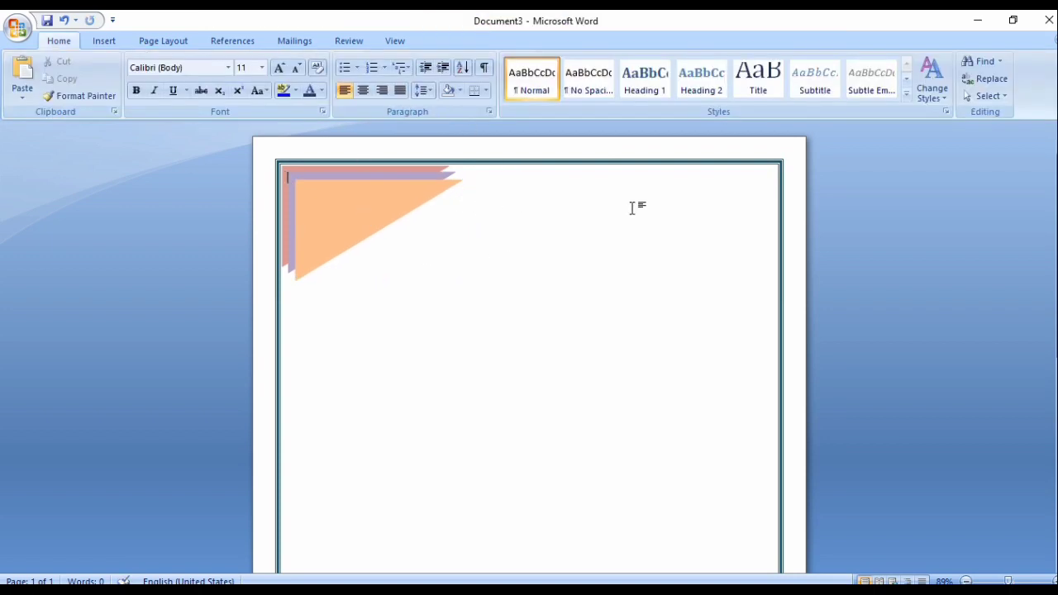
- Draw an oval circle over the orange triangle and duplicate it with Ctrl+D
left_click(104, 40)
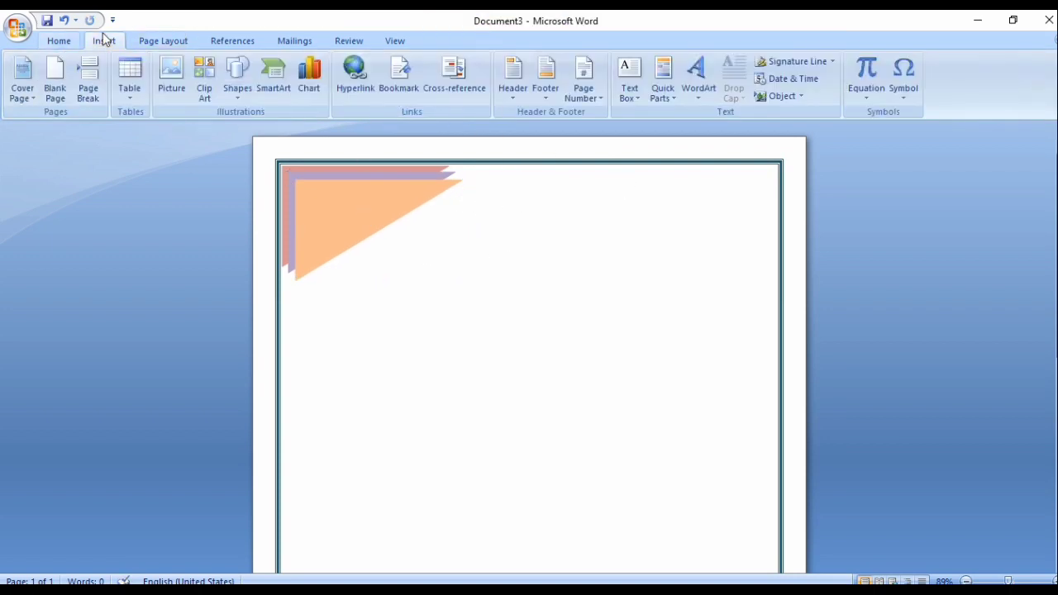
left_click(241, 91)
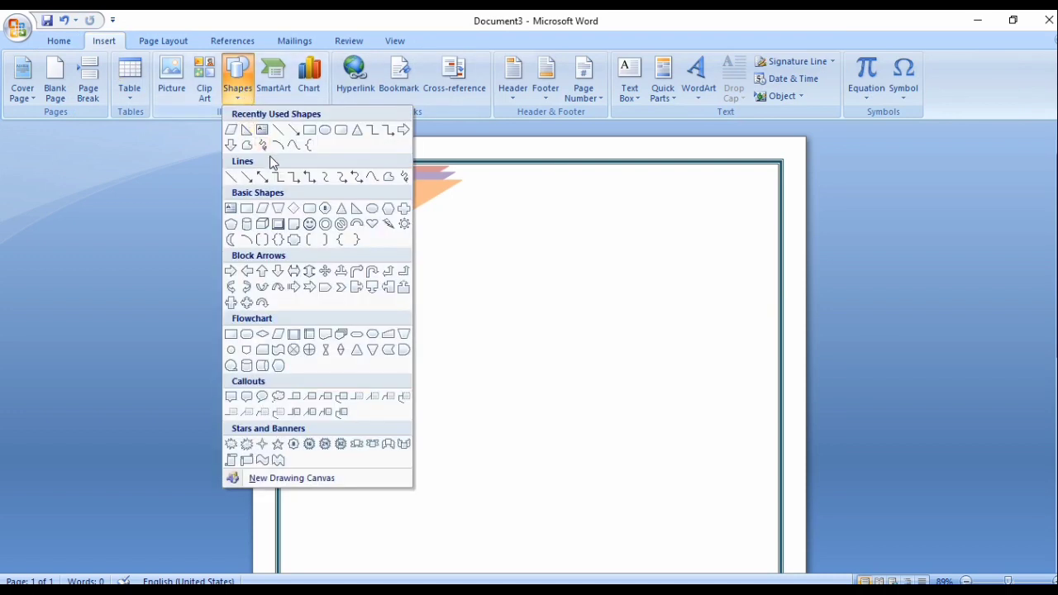
left_click(325, 134)
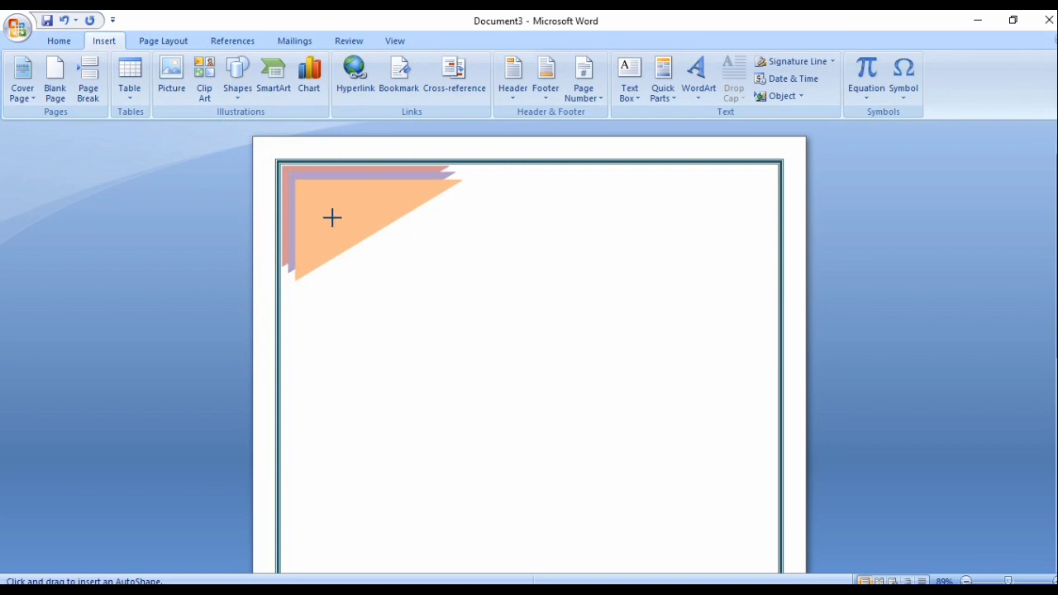
mouse_move(332, 217)
left_mouse_down()
mouse_move(440, 352)
mouse_move(405, 312)
left_mouse_up()
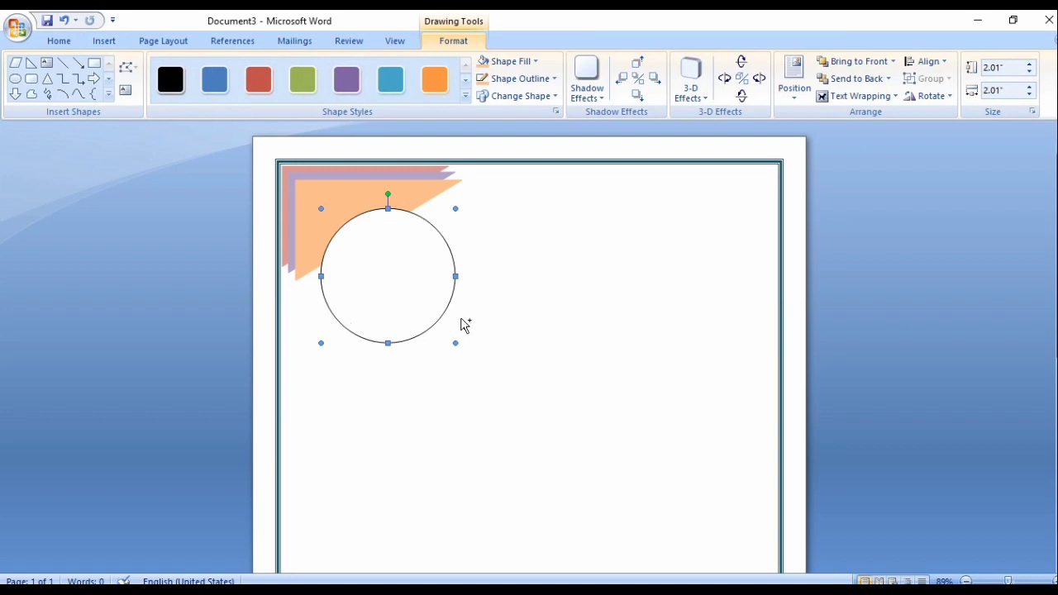
key("ctrl+d")
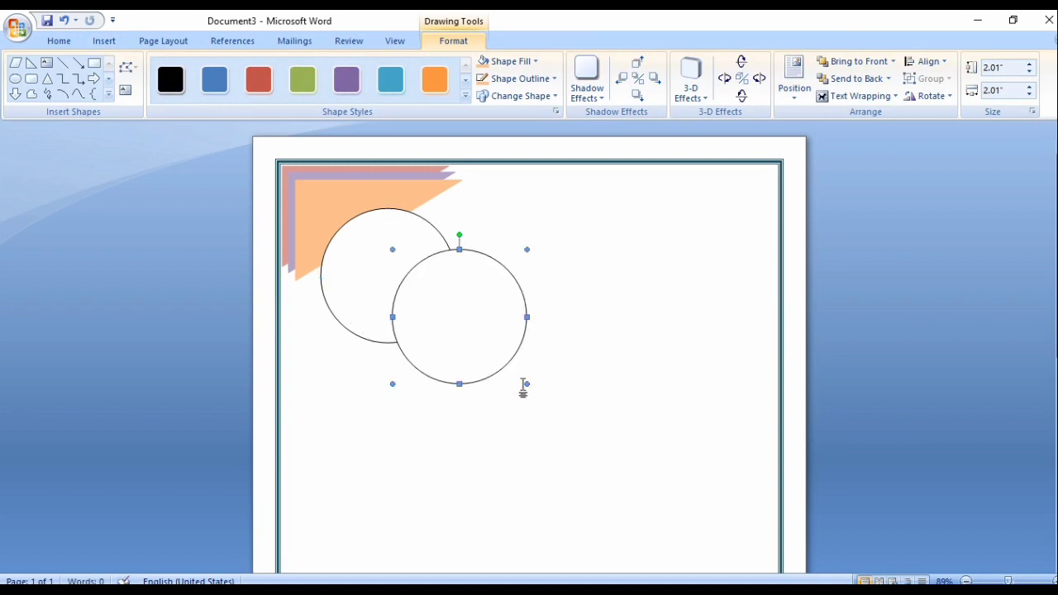
- Shrink the copy to 1.8" and centre it inside the original circle
left_click_drag(526, 384, 512, 371)
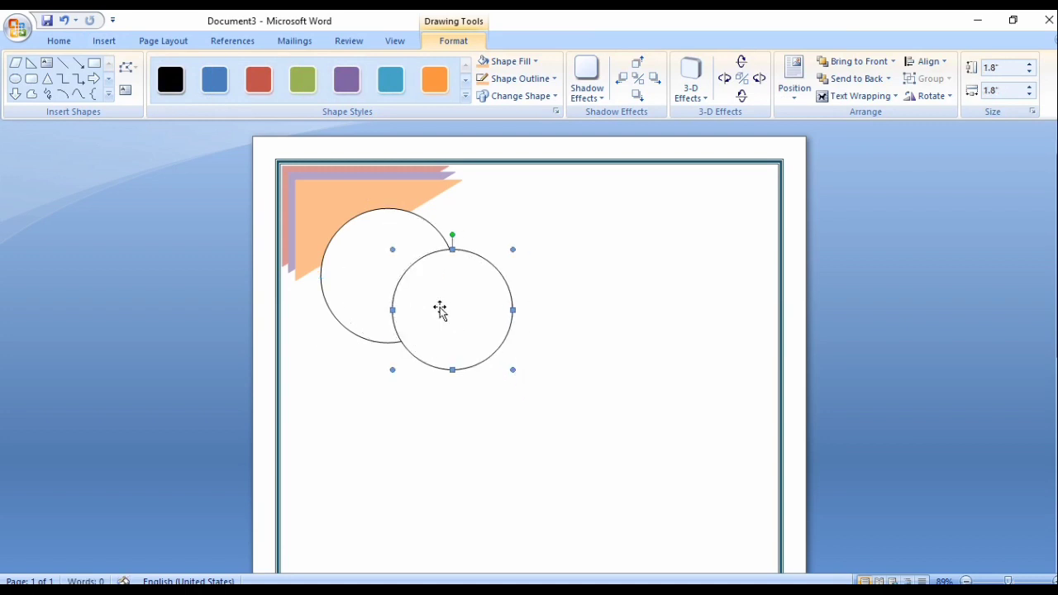
left_click_drag(440, 310, 369, 282)
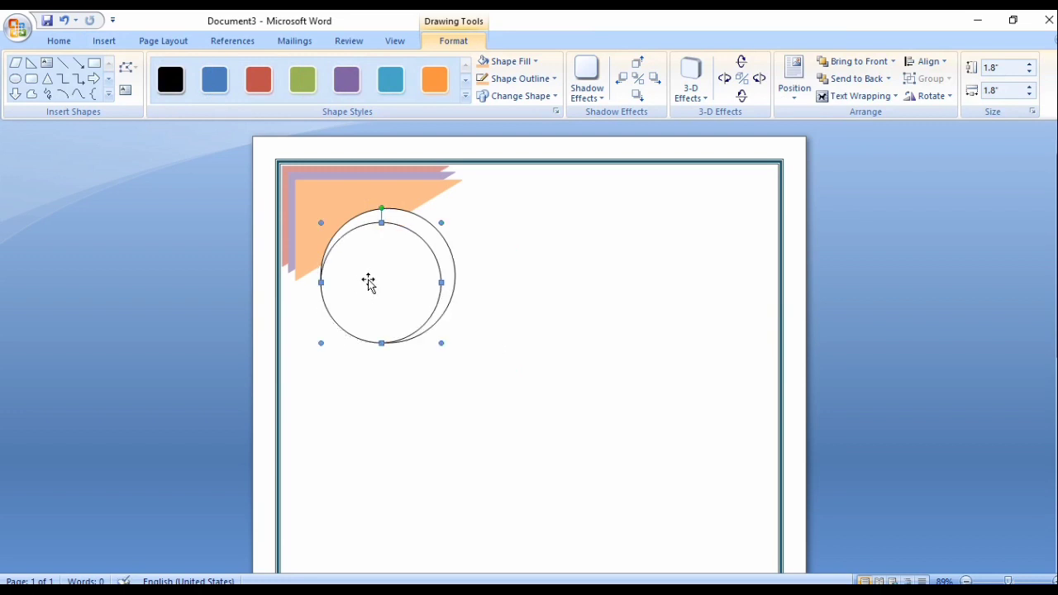
key("ctrl+Up")
key("ctrl+Up")
key("ctrl+Up")
key("ctrl+Right")
key("ctrl+Right")
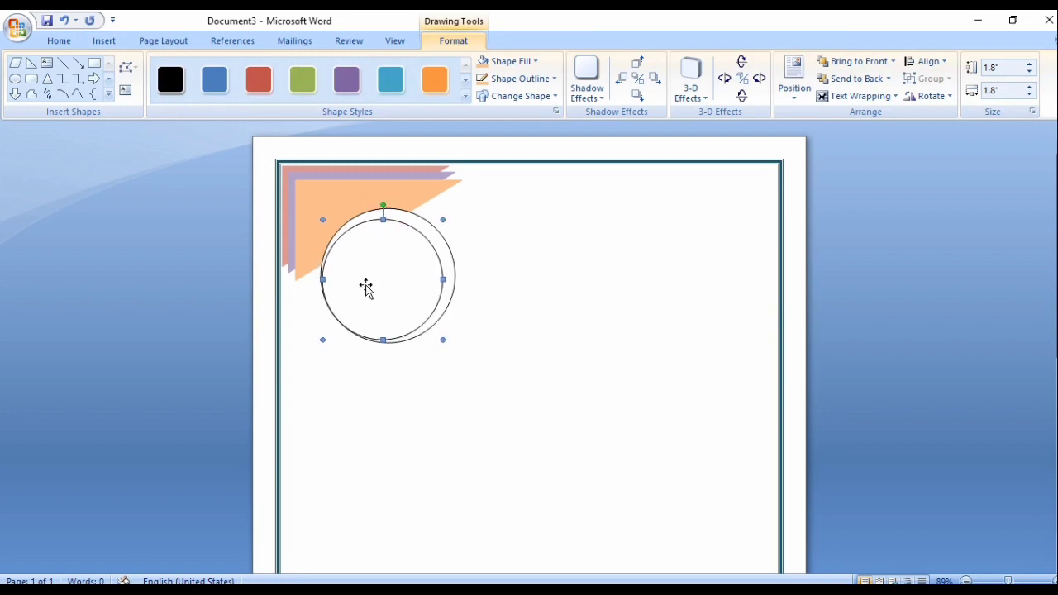
key("ctrl+Right")
key("ctrl+Right")
key("ctrl+Right")
key("ctrl+Up")
key("ctrl+Up")
key("ctrl+Up")
key("ctrl+Right")
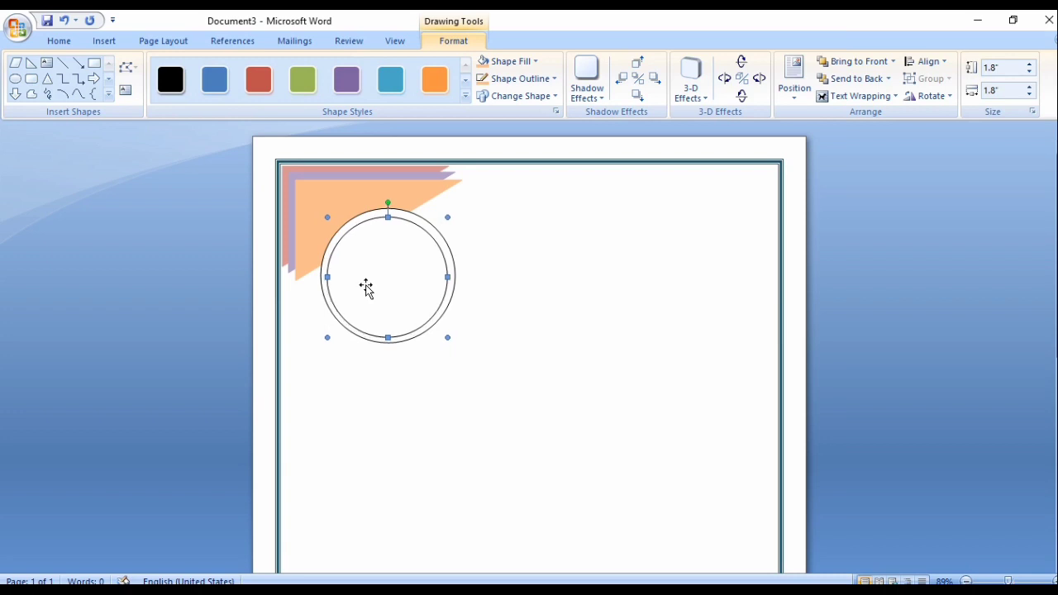
key("ctrl+Right")
key("ctrl+Up")
key("ctrl+Up")
key("ctrl+Right")
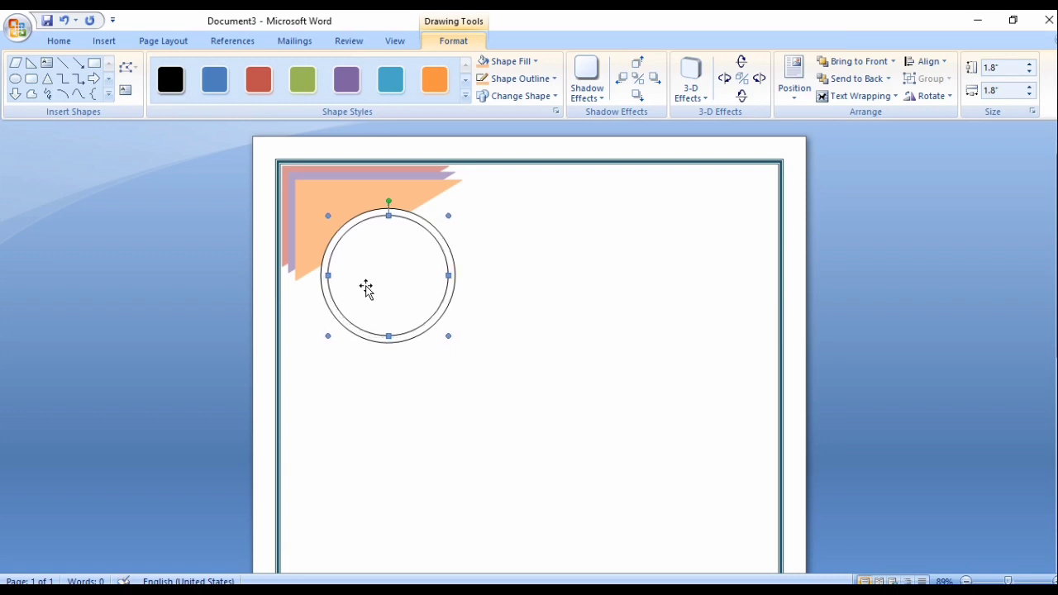
left_click(456, 308)
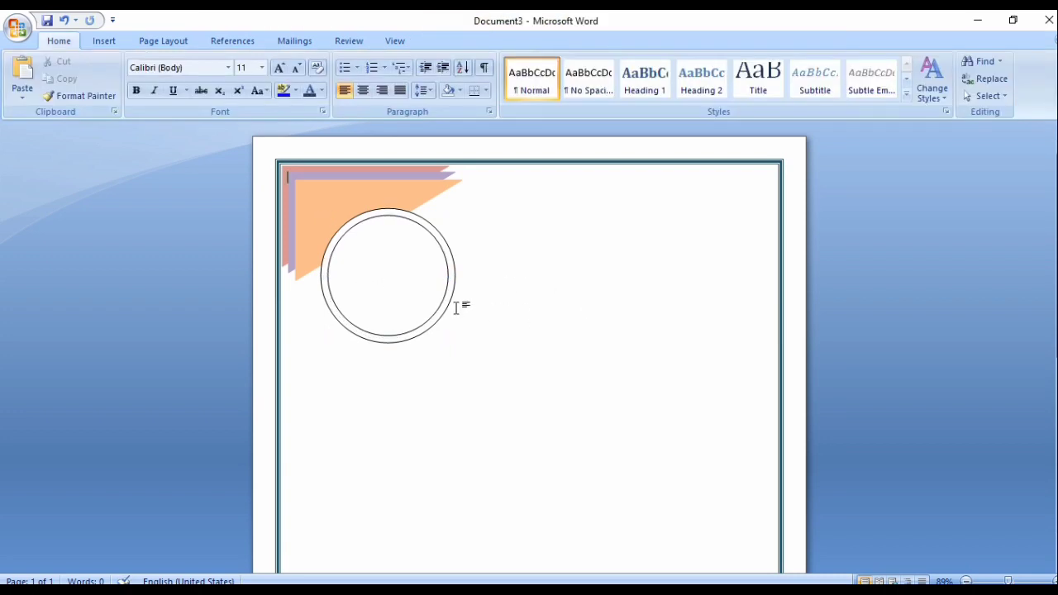
left_click(351, 332)
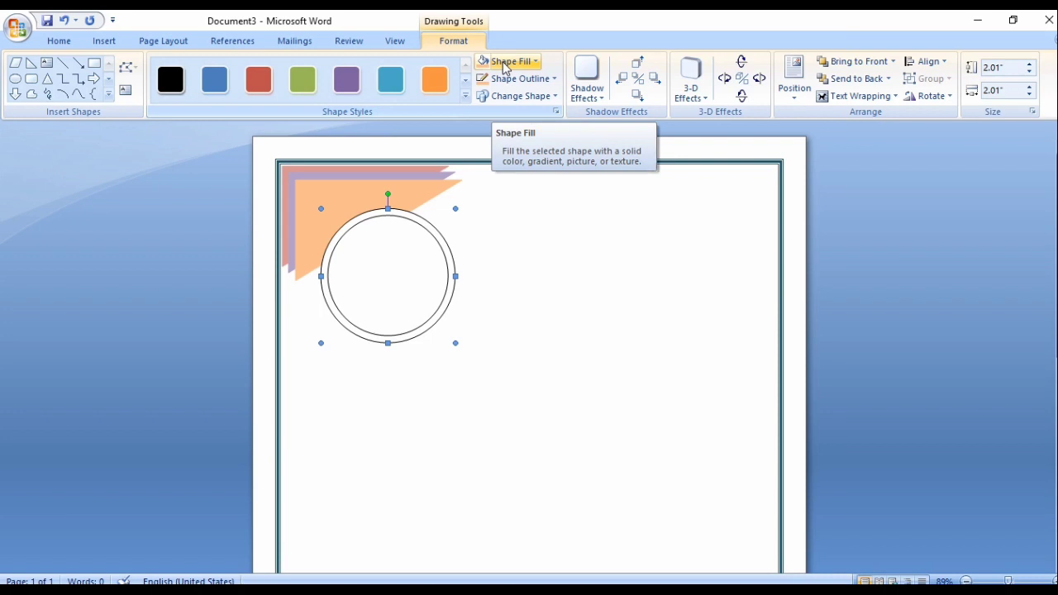
- Fill the outer circle Aqua, Accent 5, Lighter 80% and give it a light outline
left_click(506, 62)
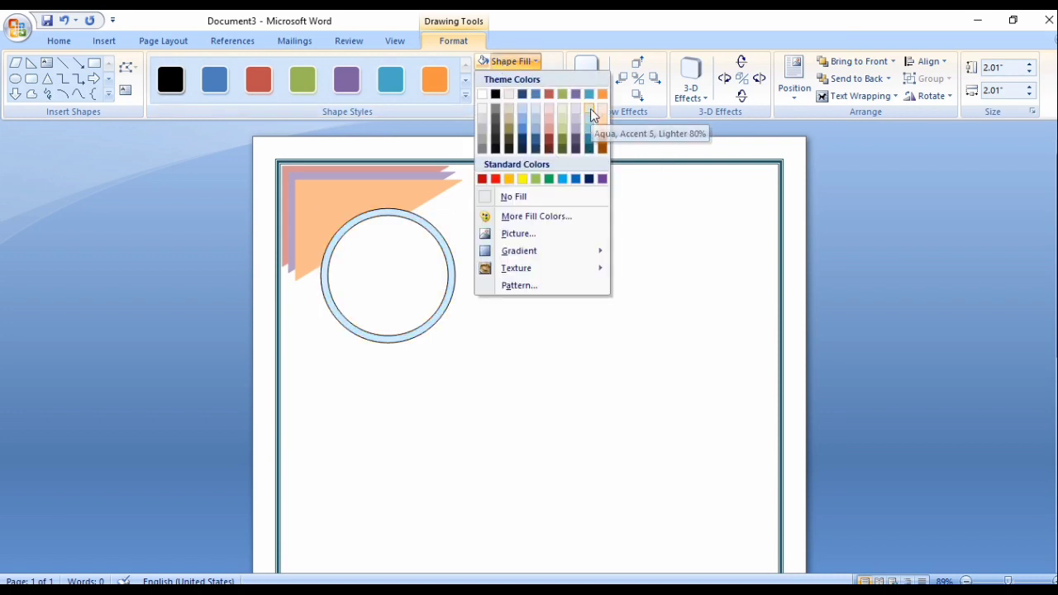
left_click(591, 116)
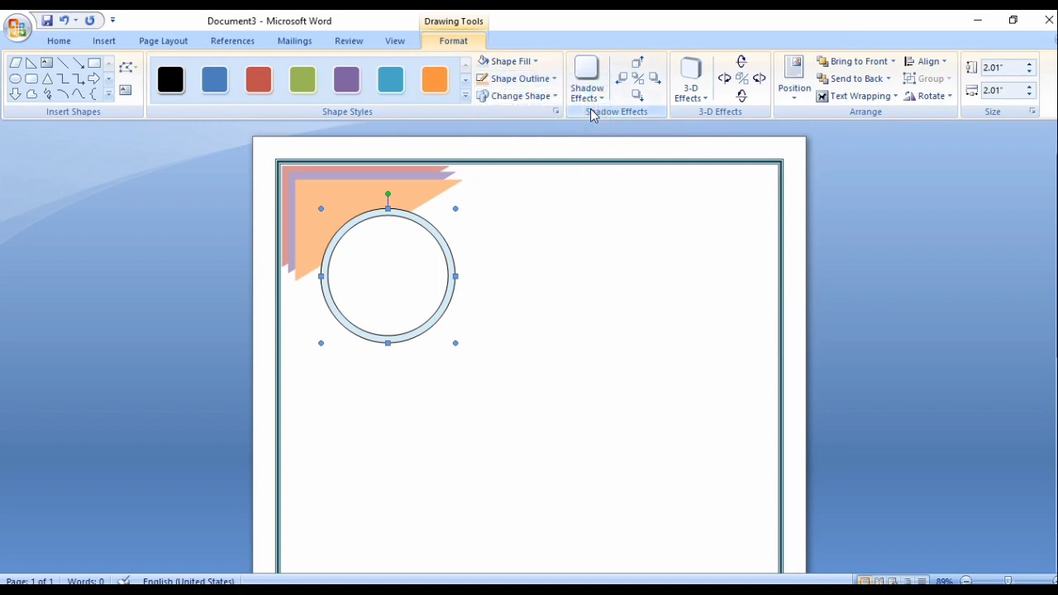
left_click(519, 82)
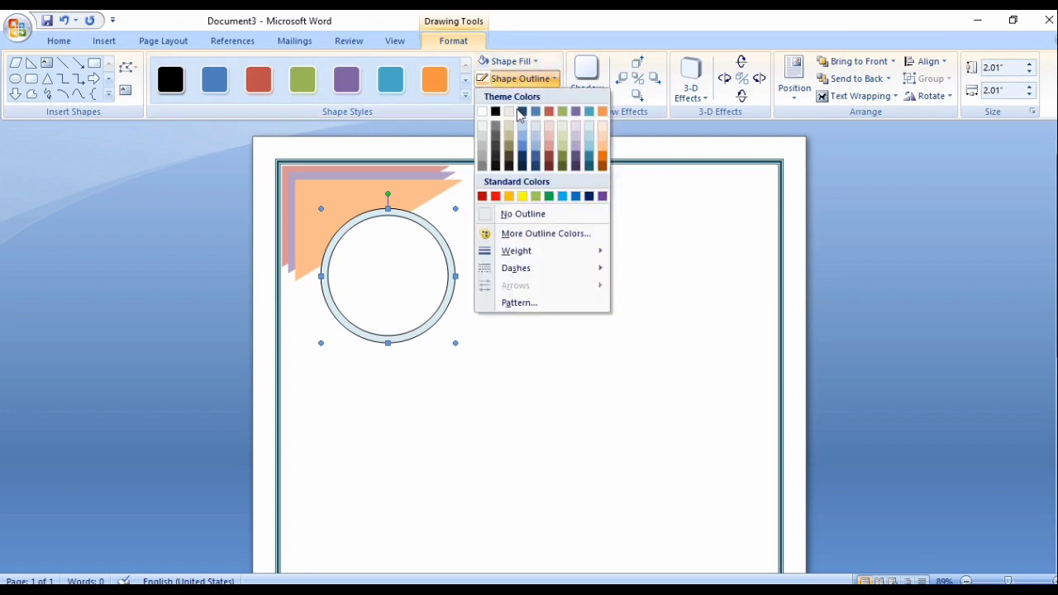
left_click(555, 154)
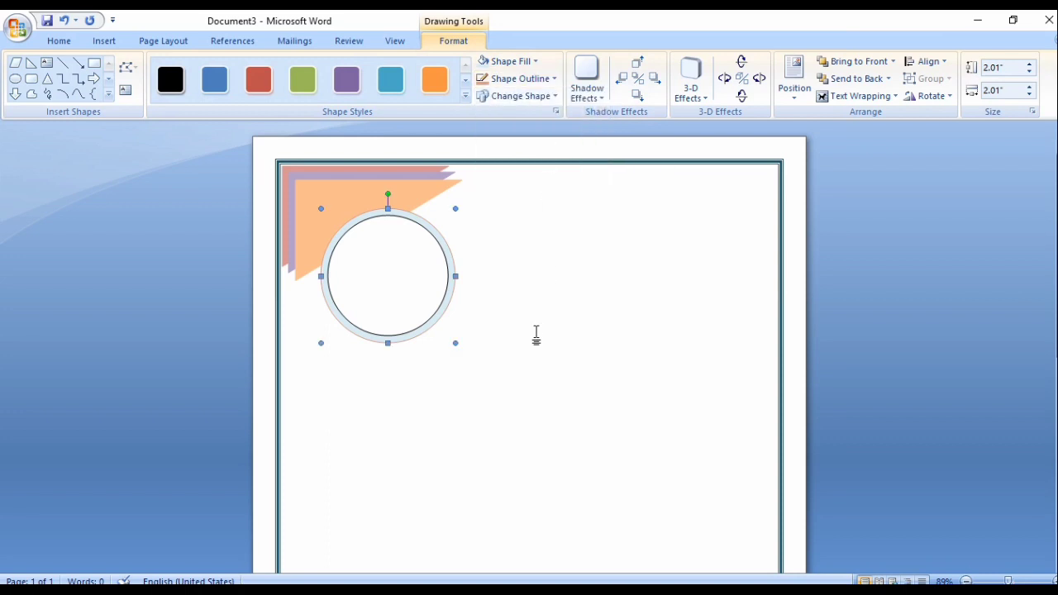
left_click(529, 333)
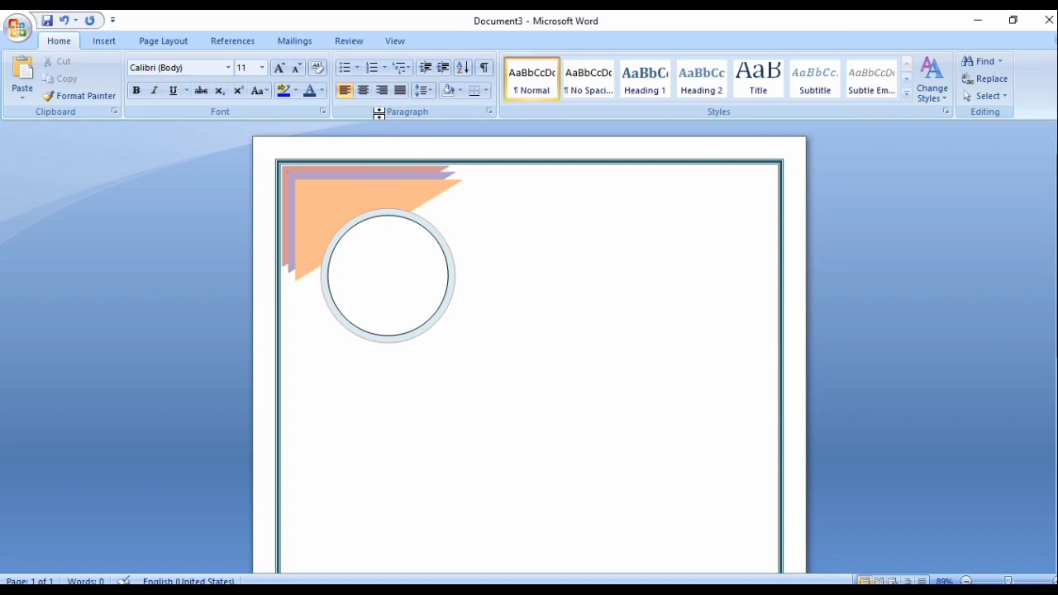
- Select the inner circle and choose Shape Fill > Picture to fill it from file
left_click(393, 265)
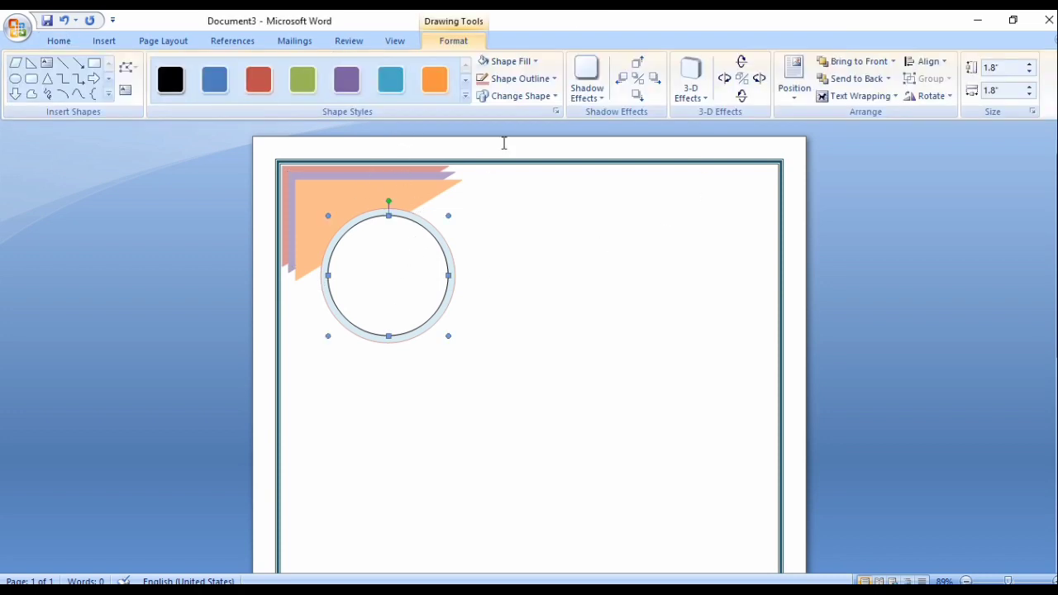
left_click(518, 80)
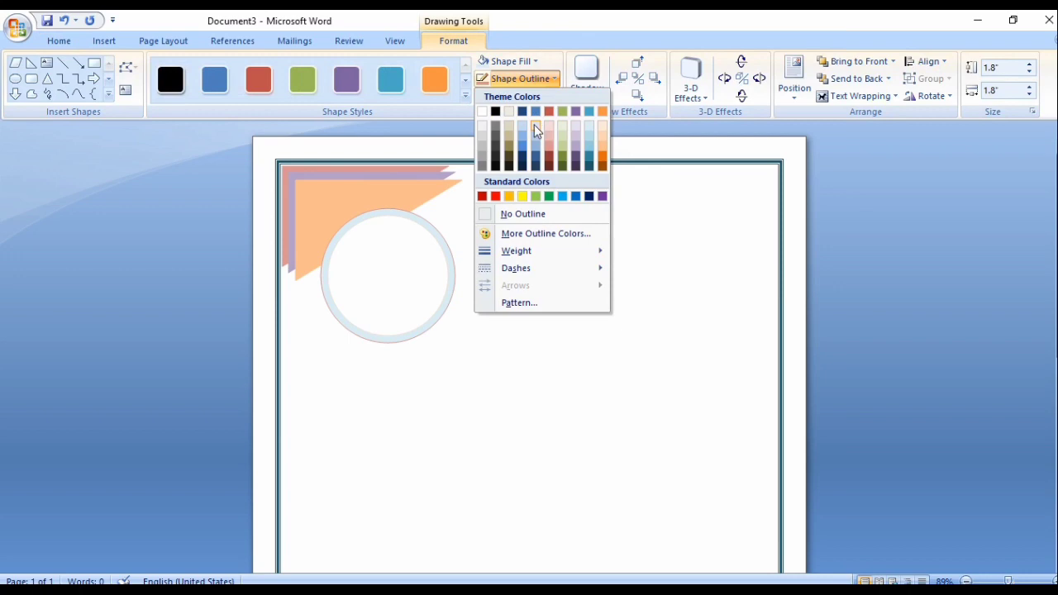
left_click(589, 135)
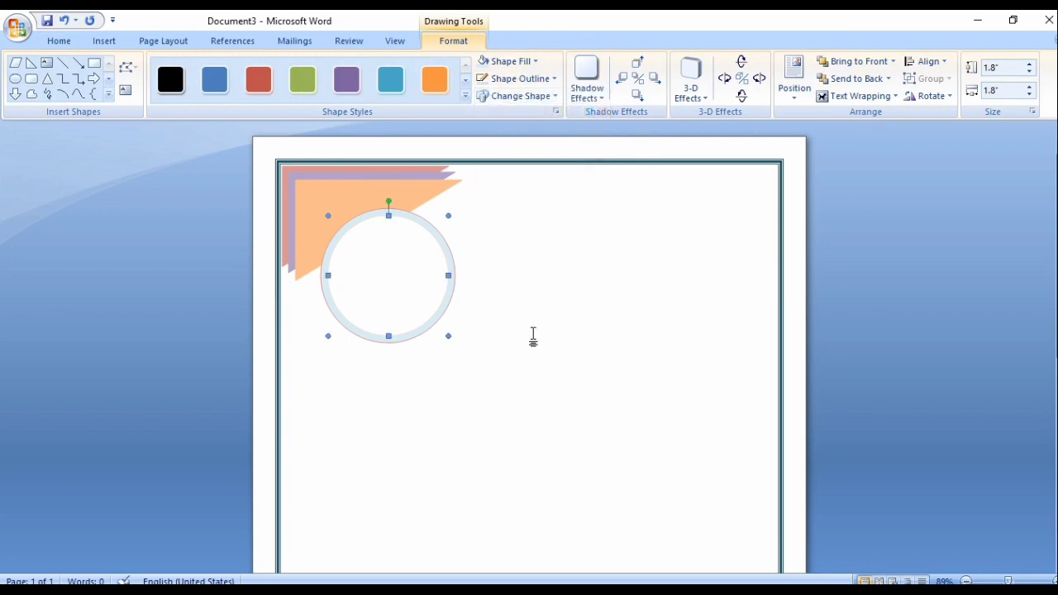
left_click(533, 337)
left_click(399, 293)
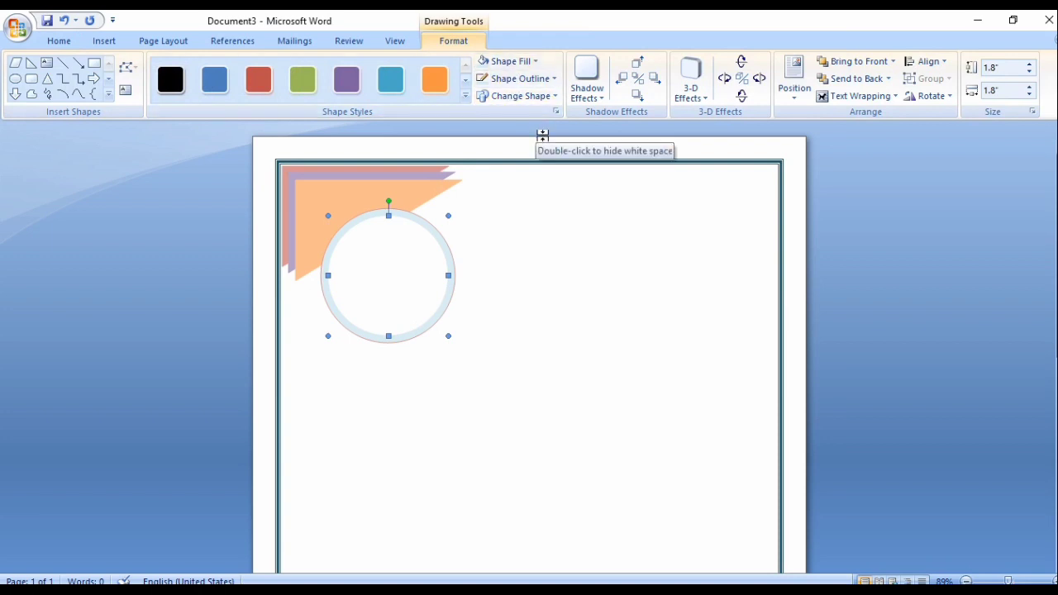
left_click(534, 62)
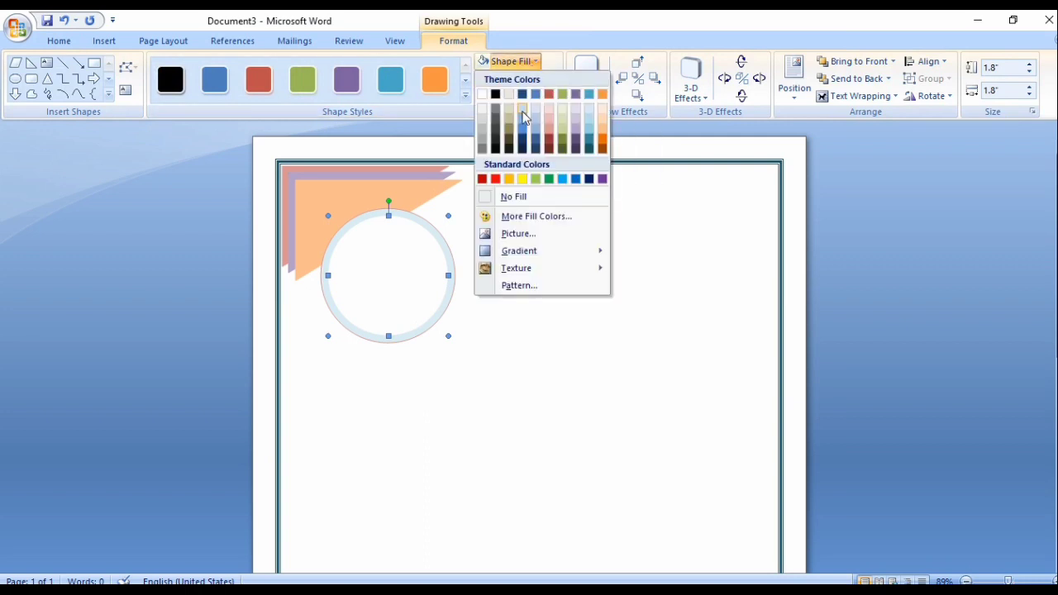
left_click(524, 234)
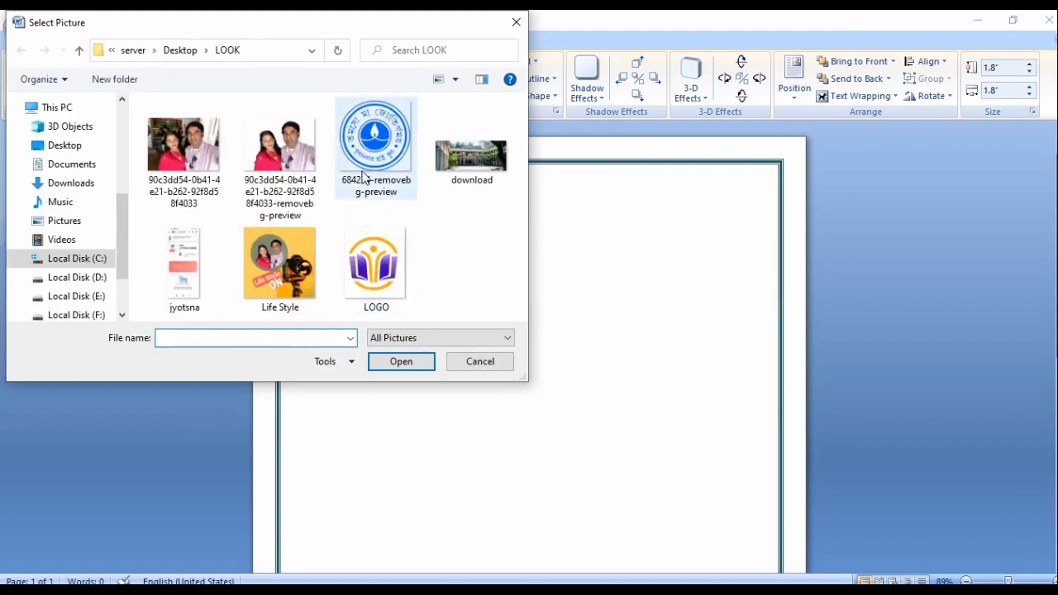
- Fill the inner circle with the round blue school logo image, then add blank lines below
left_click(361, 174)
left_click(377, 360)
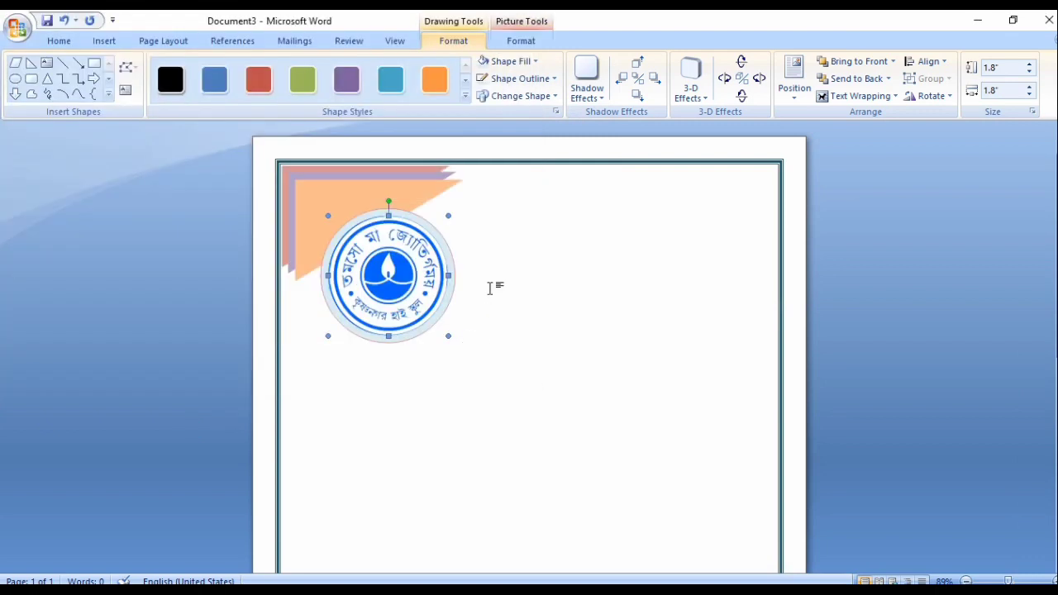
left_click(512, 369)
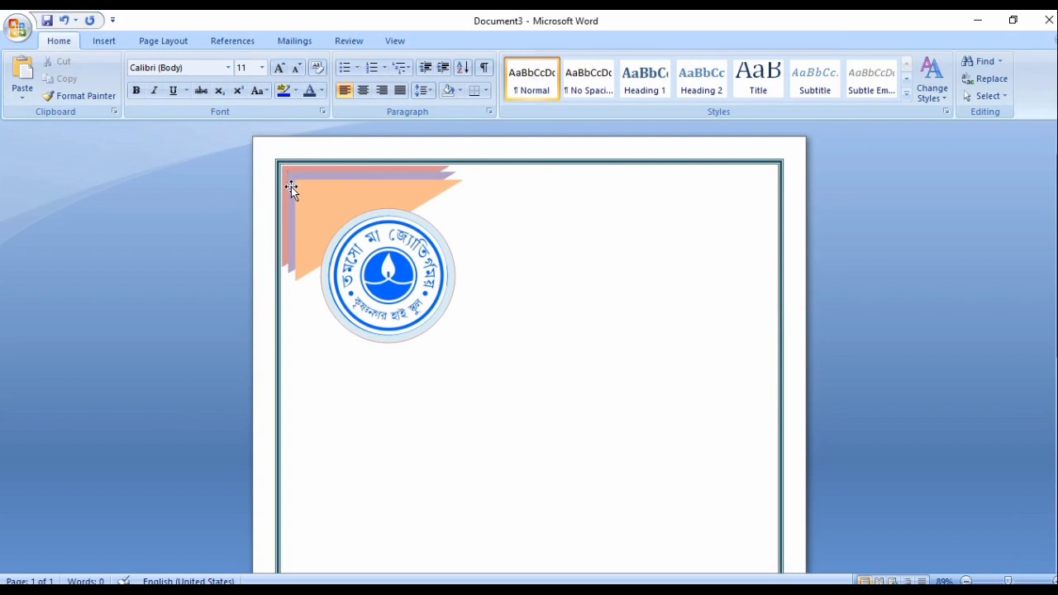
key("Return")
key("Return")
key("Return")
key("Return")
key("Return")
key("Return")
- Insert row-2 style WordArt reading 'Krishnagar High' with 'School' on a second line
left_click(113, 41)
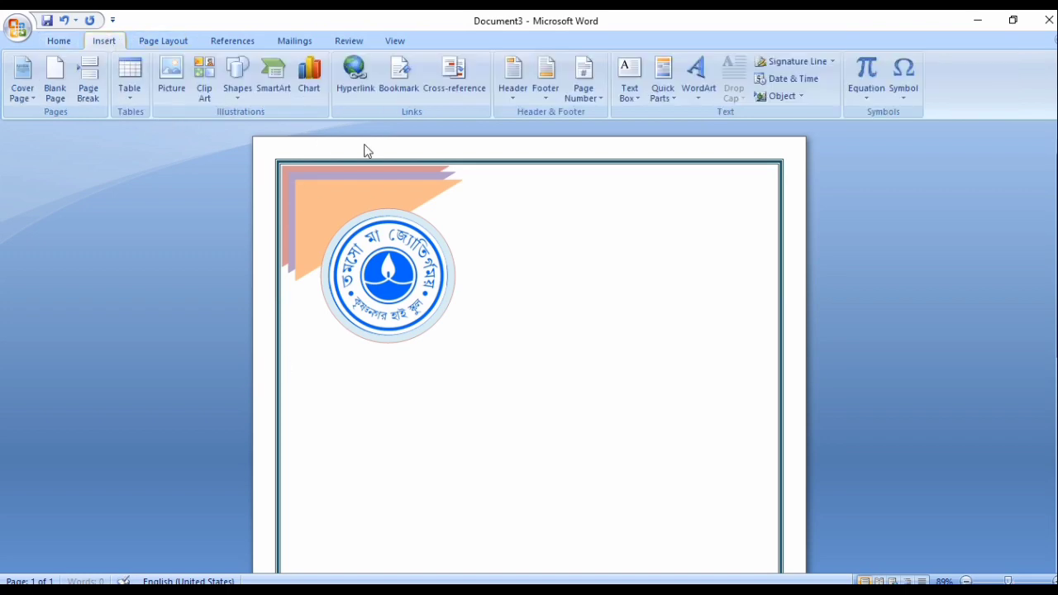
left_click(698, 76)
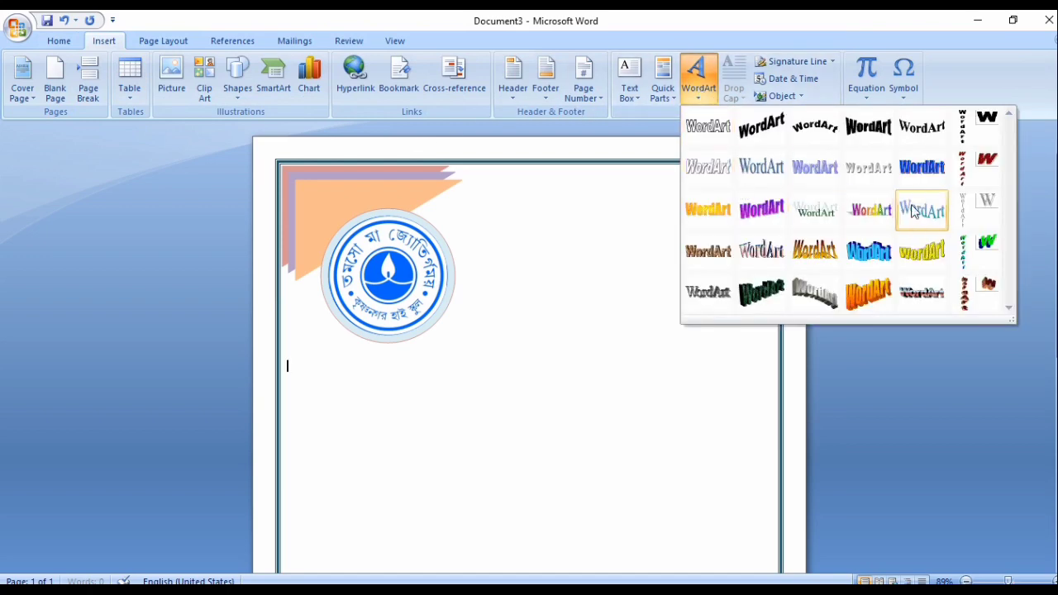
left_click(712, 169)
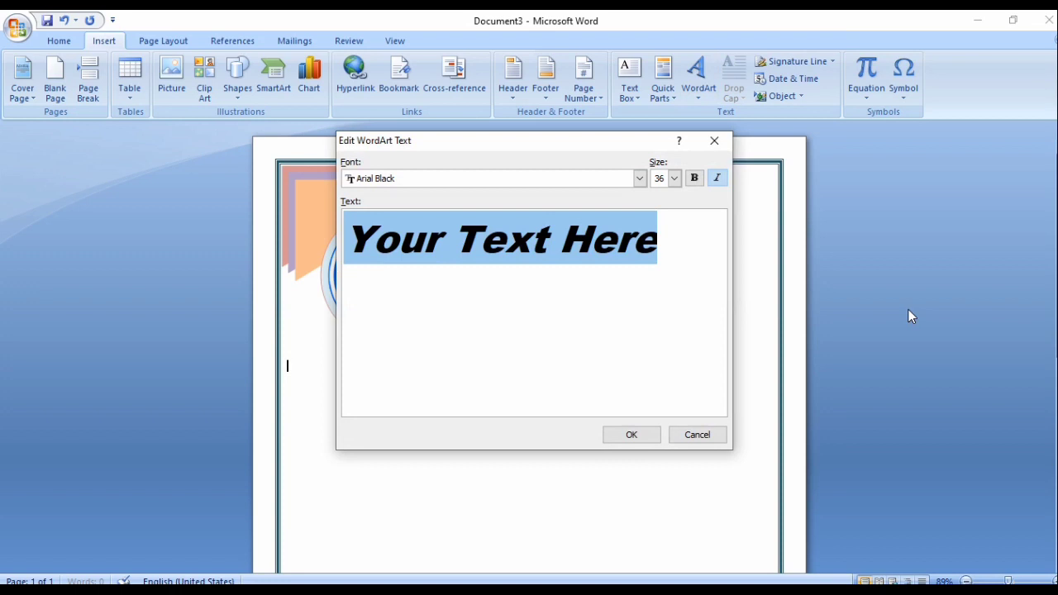
type("Kri")
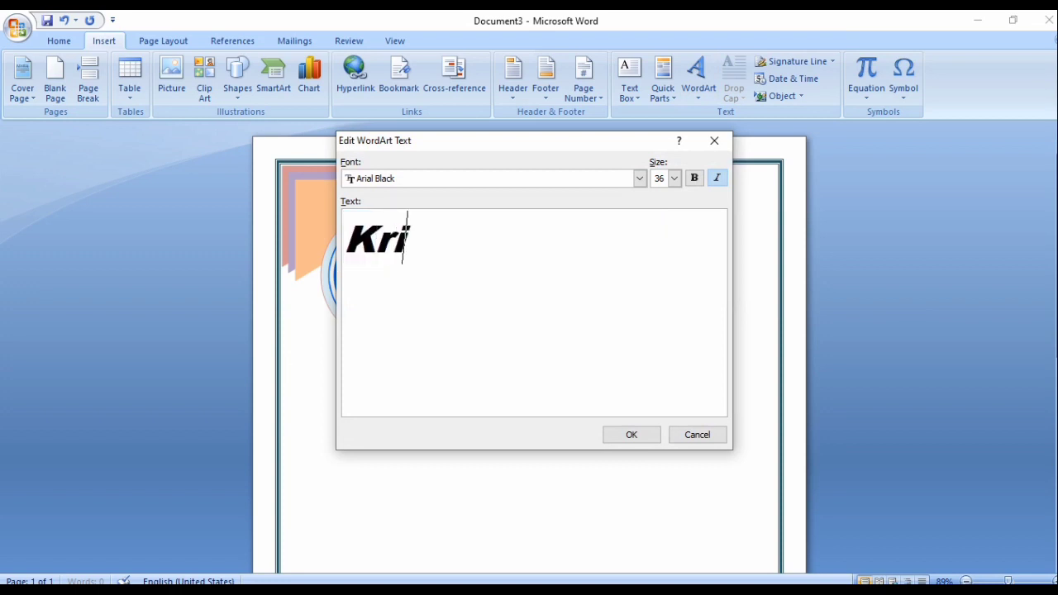
type("shnagar")
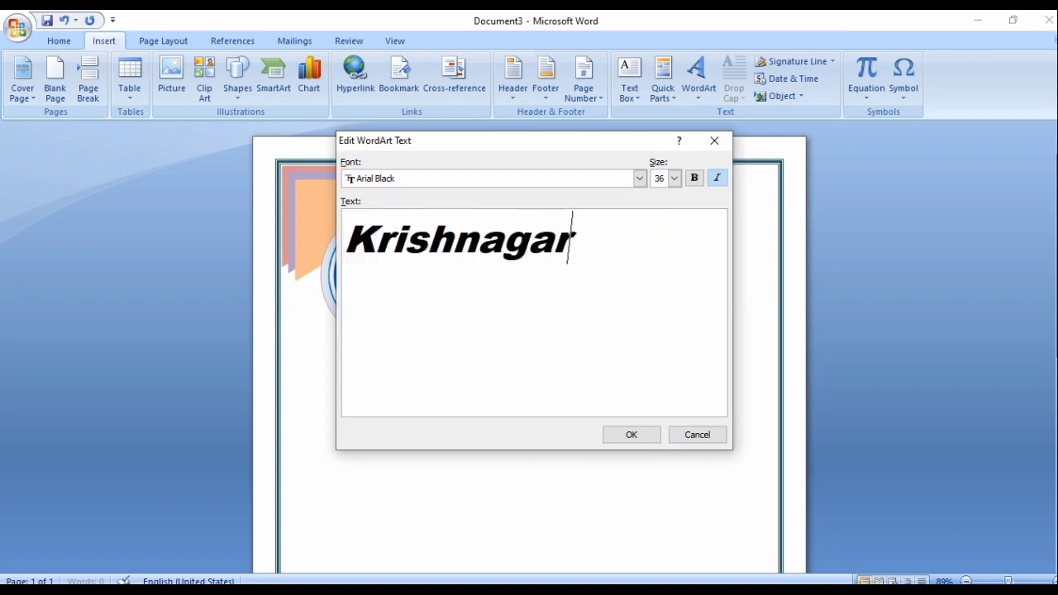
type(" Hi")
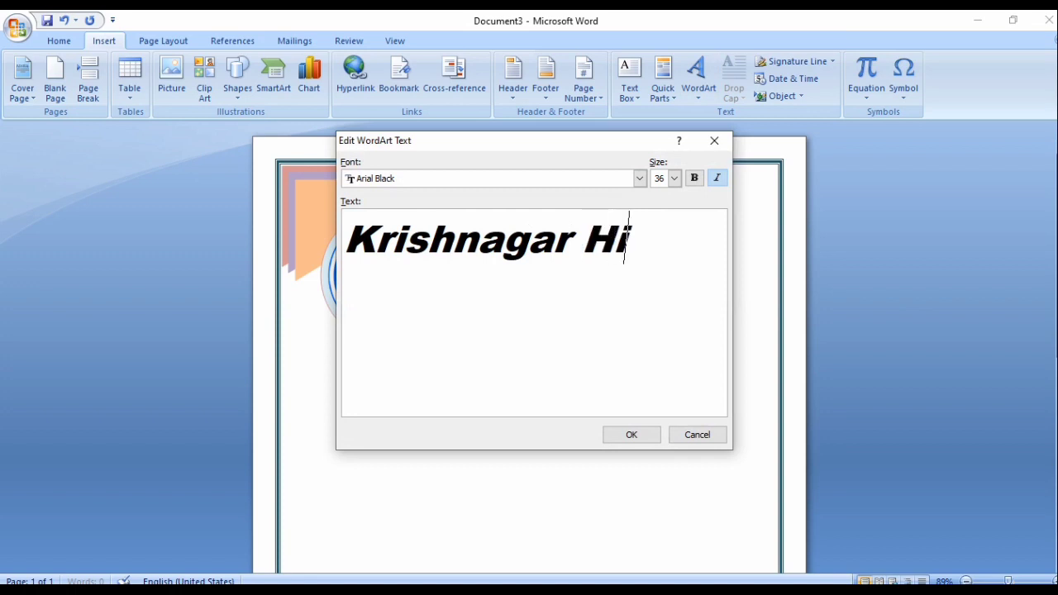
type("gh")
key("Return")
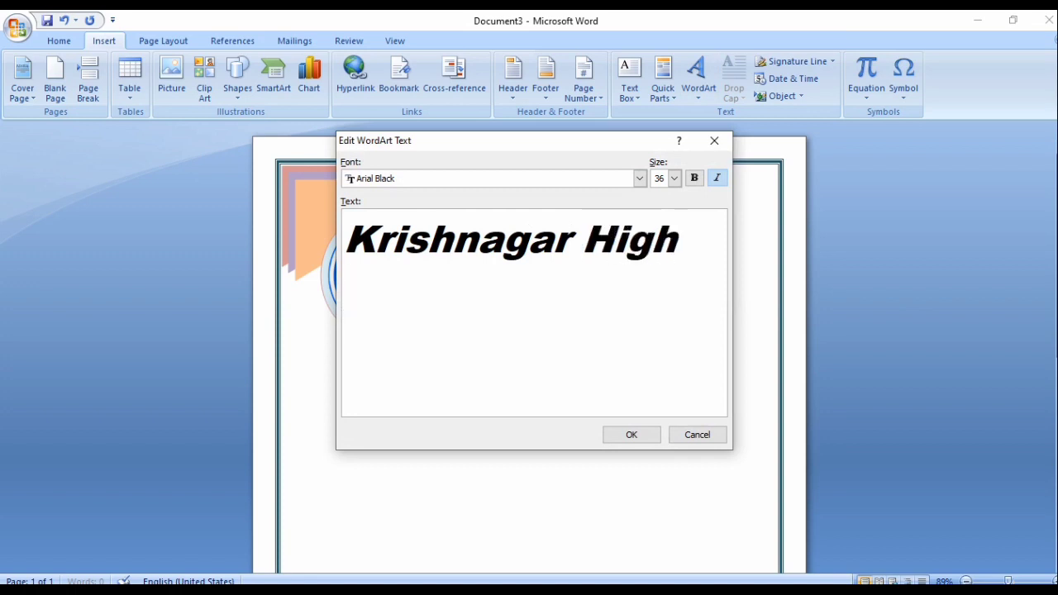
type("S")
type("chool")
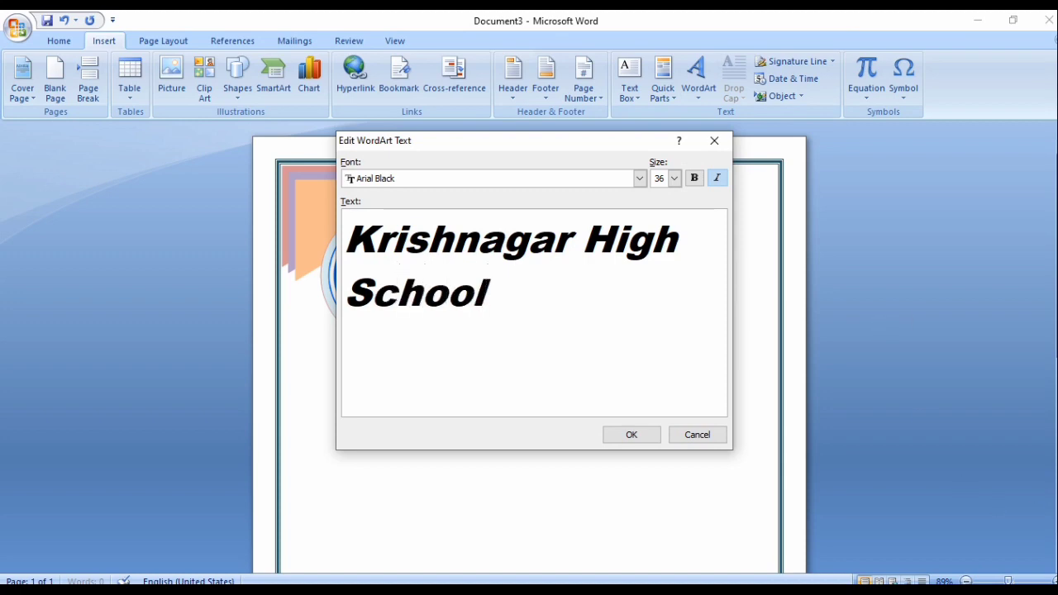
left_click(653, 438)
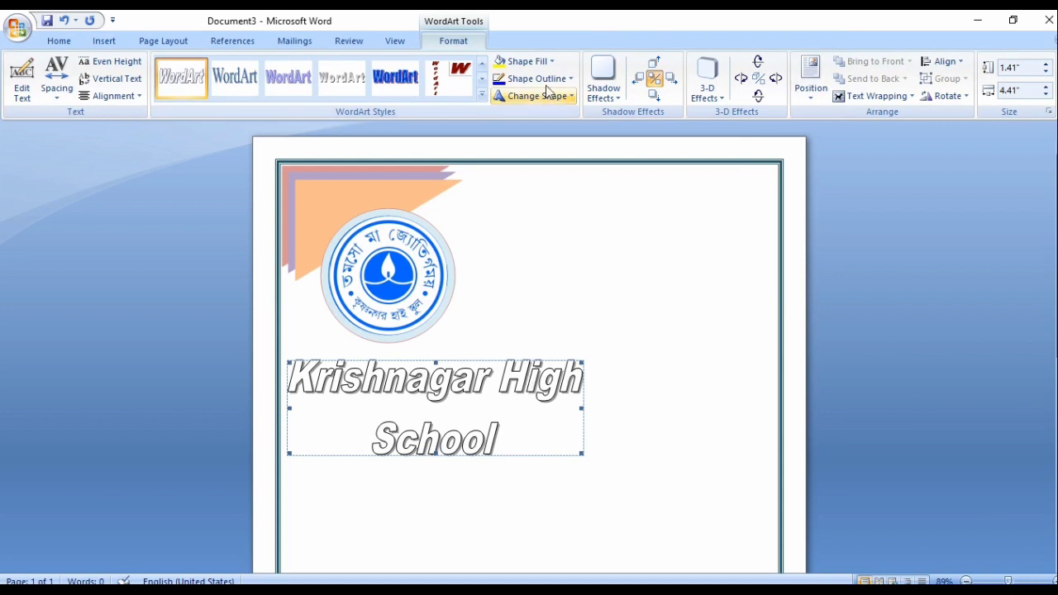
- Fill the school-name WordArt with dark teal and set its outline colour
left_click(544, 81)
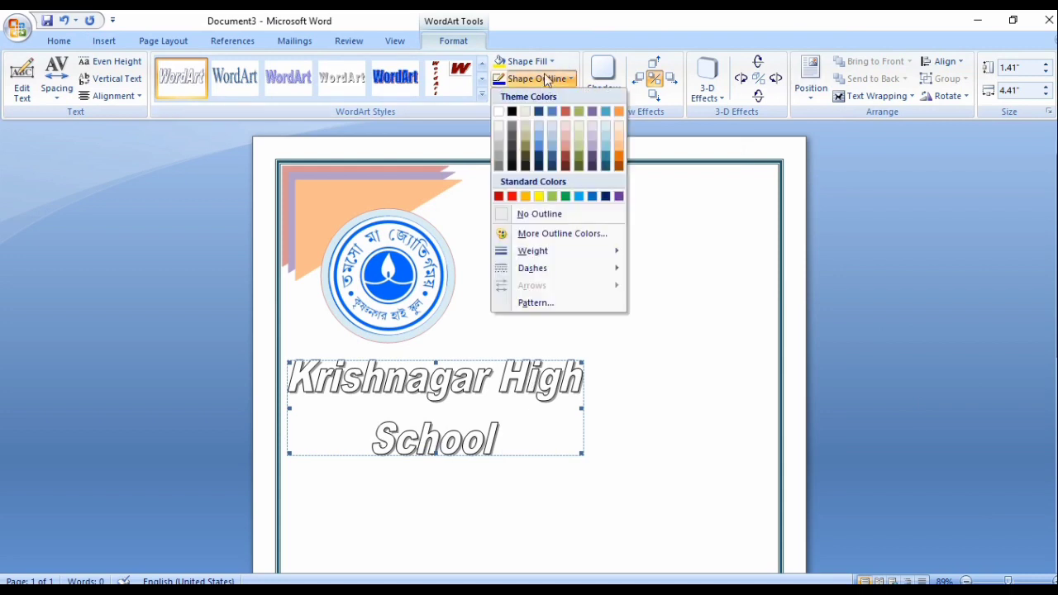
left_click(544, 60)
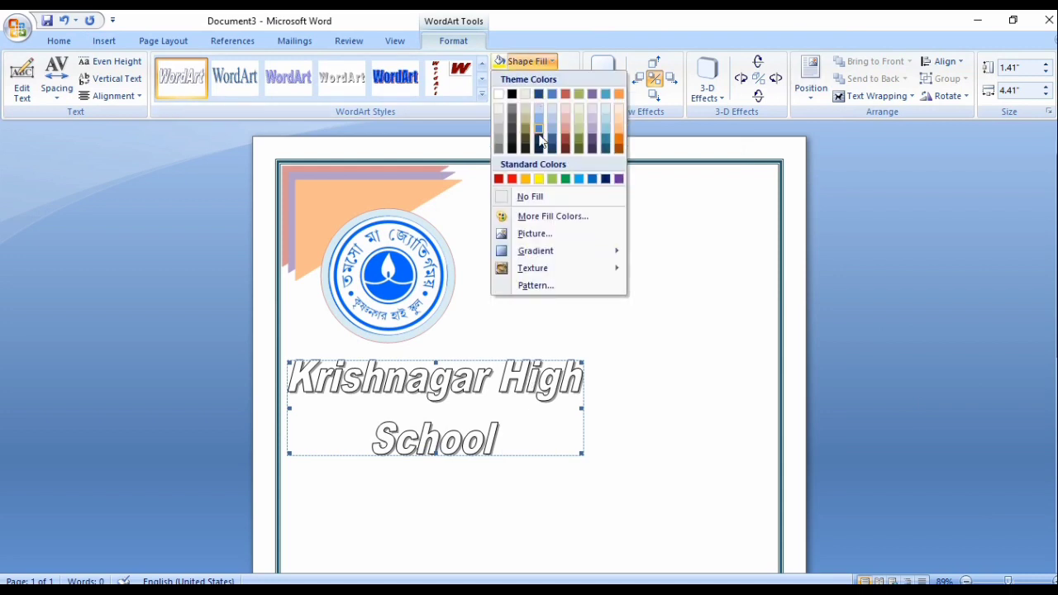
left_click(605, 140)
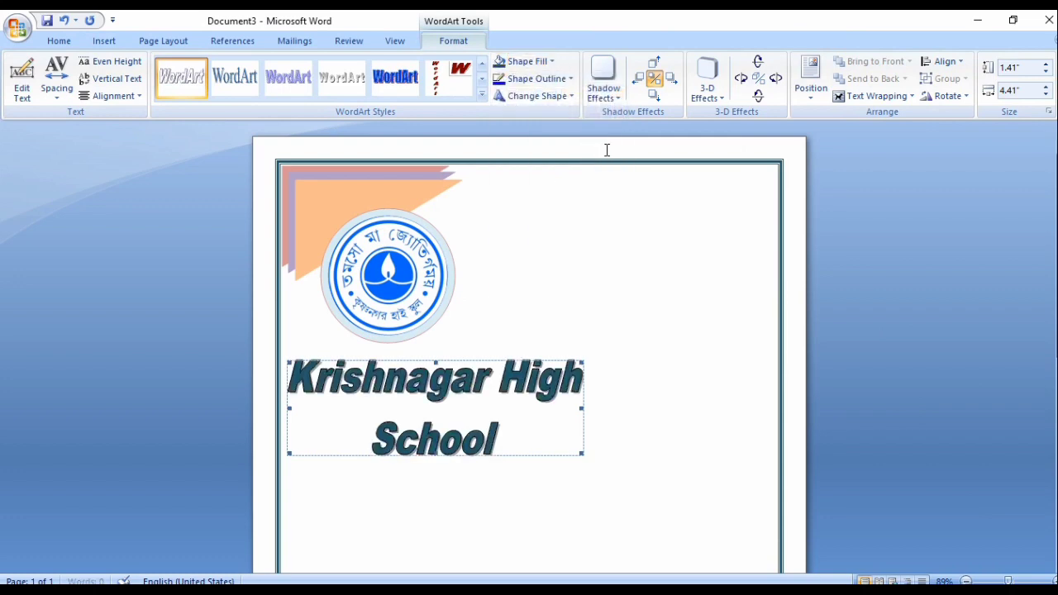
left_click(558, 78)
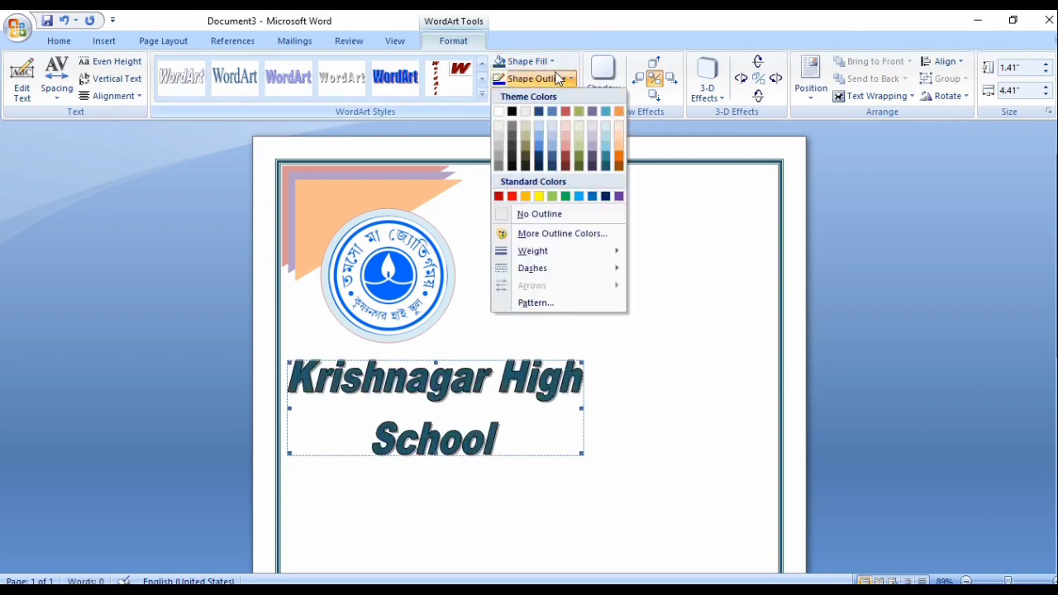
left_click(594, 167)
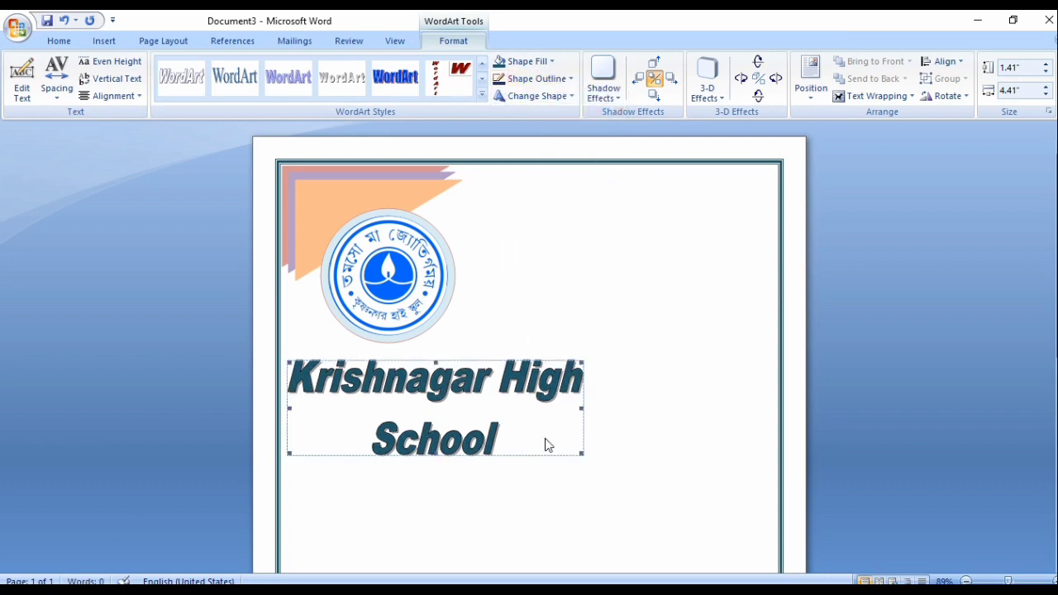
- Set the WordArt to In Front of Text and move it beside the logo at upper right
left_click(867, 98)
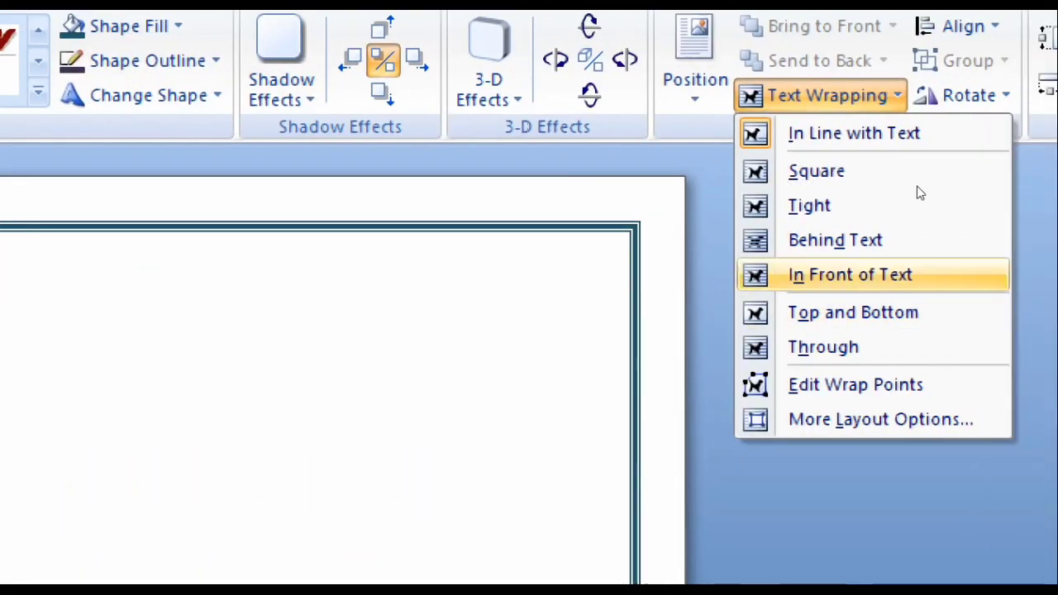
left_click(917, 274)
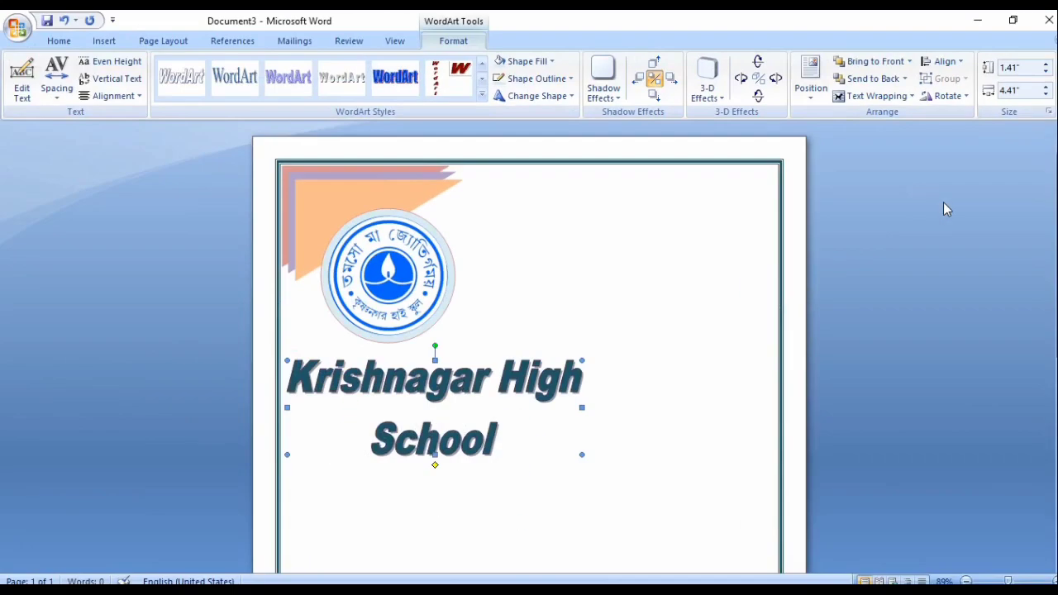
left_click(388, 415)
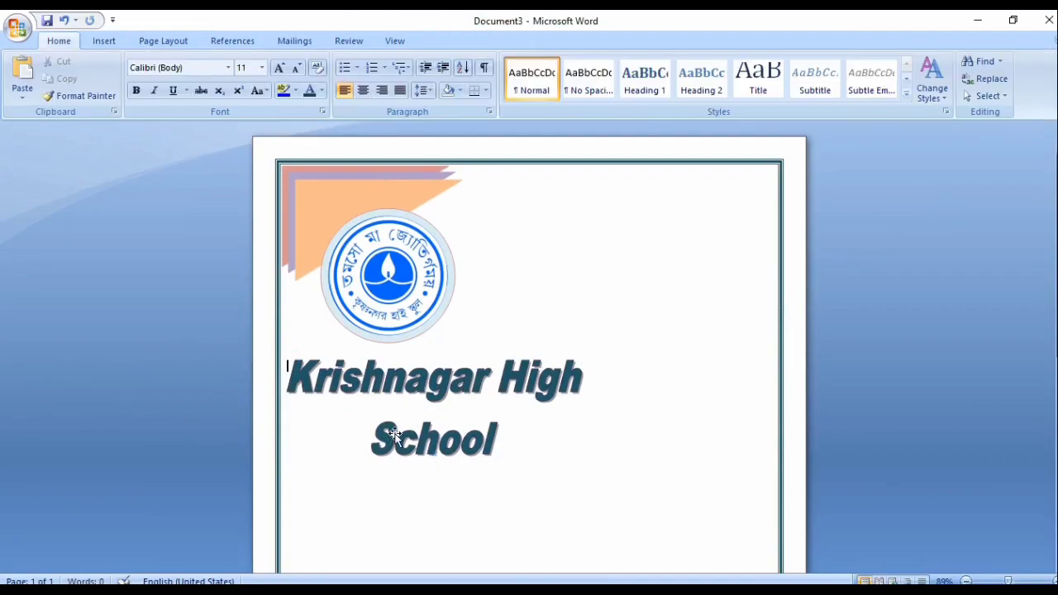
left_click_drag(404, 445, 578, 279)
left_click_drag(578, 278, 578, 285)
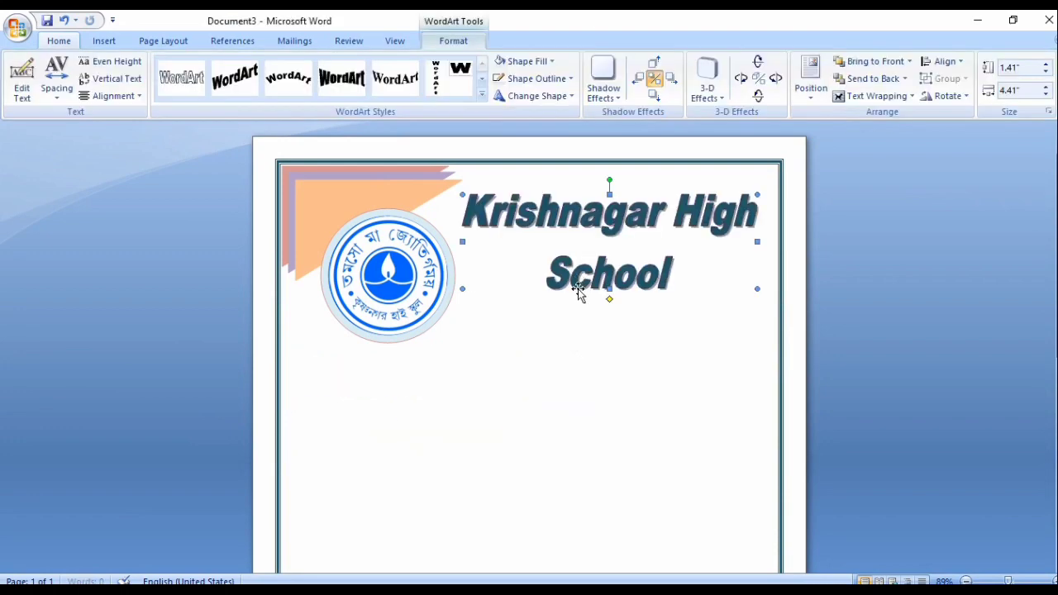
left_click(295, 420)
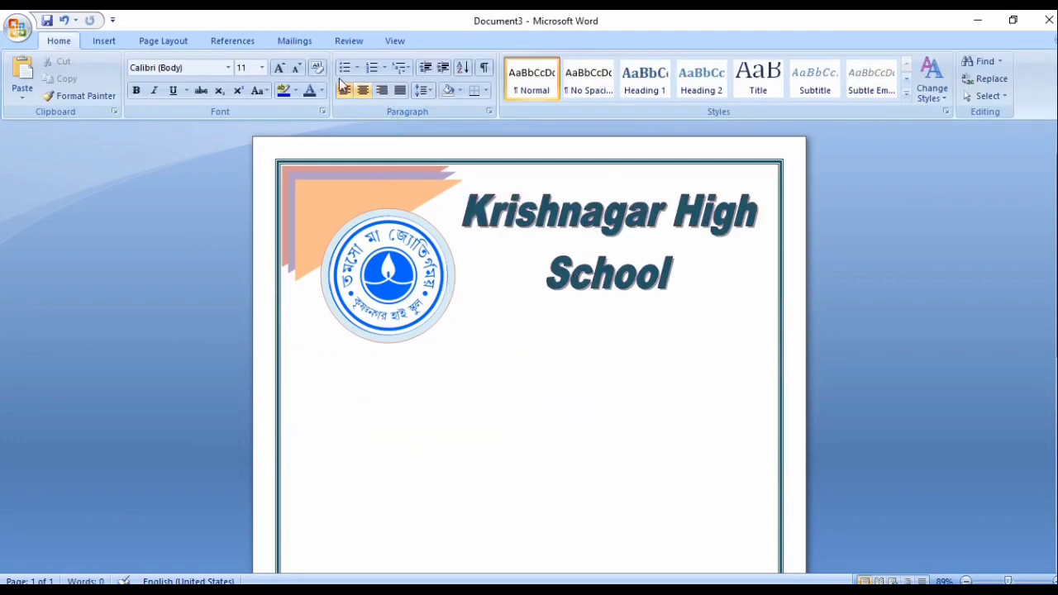
- Insert a WordArt reading 'ESTD. : 1939' in an outlined style
left_click(105, 43)
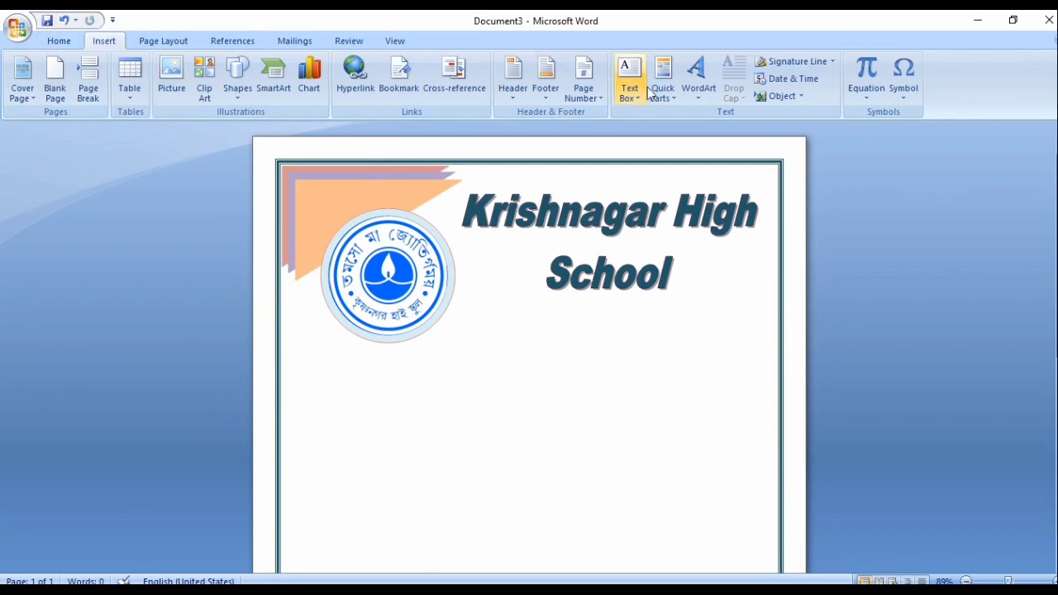
left_click(691, 90)
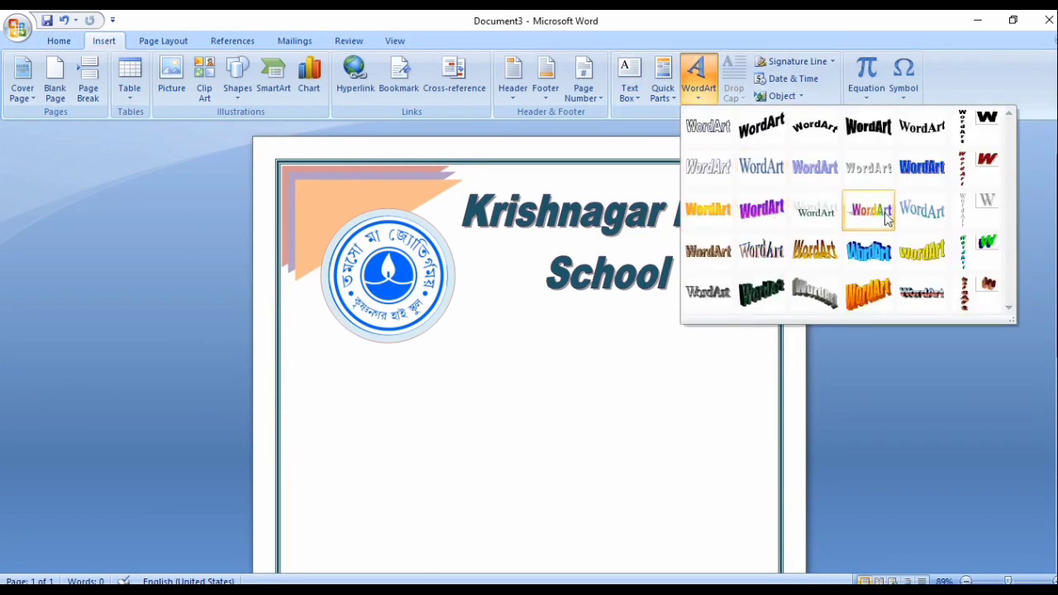
left_click(721, 172)
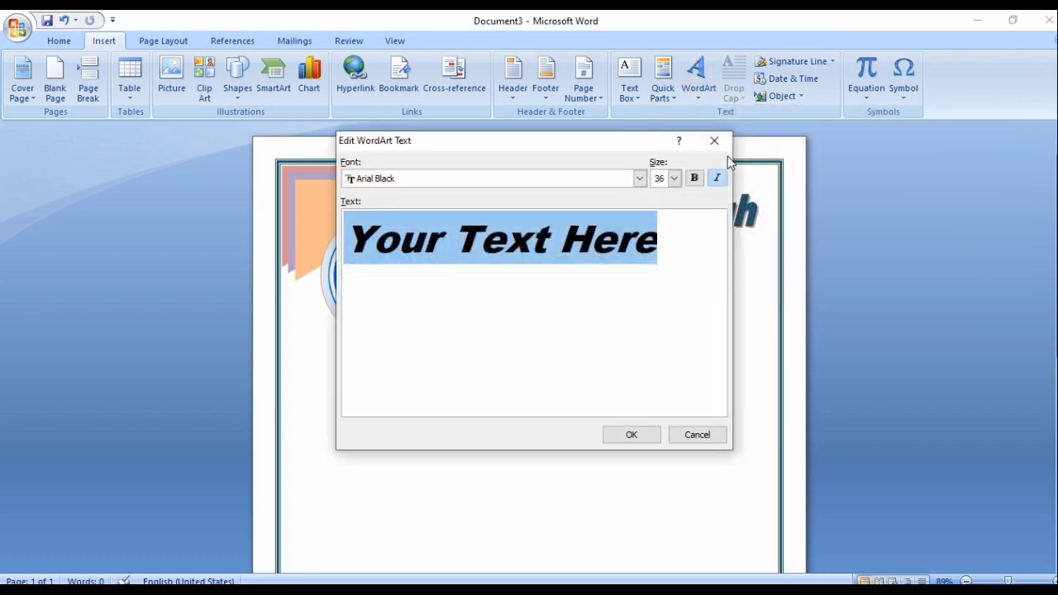
type("E")
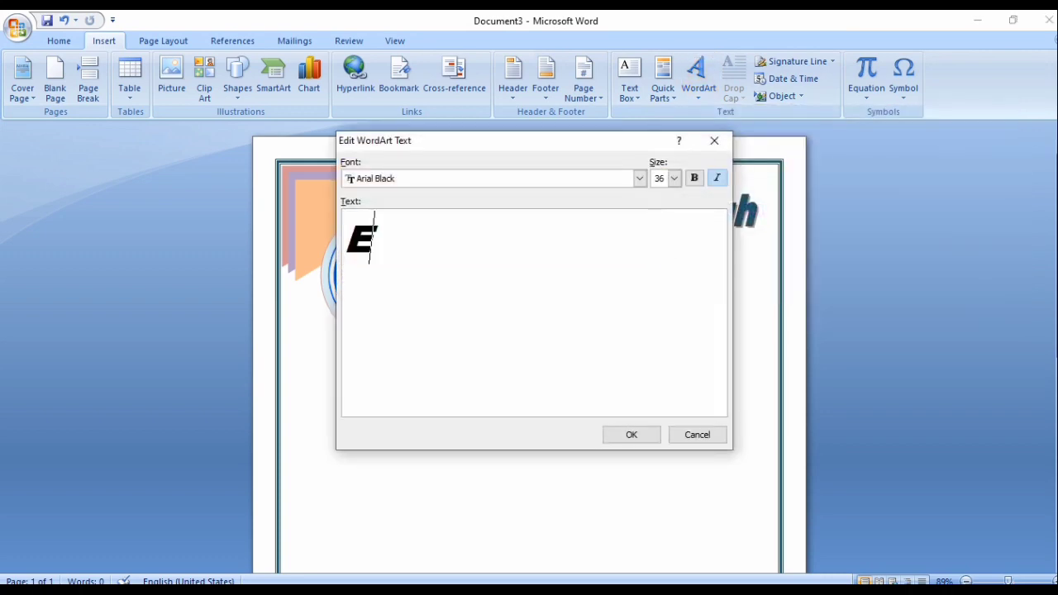
type("STD.")
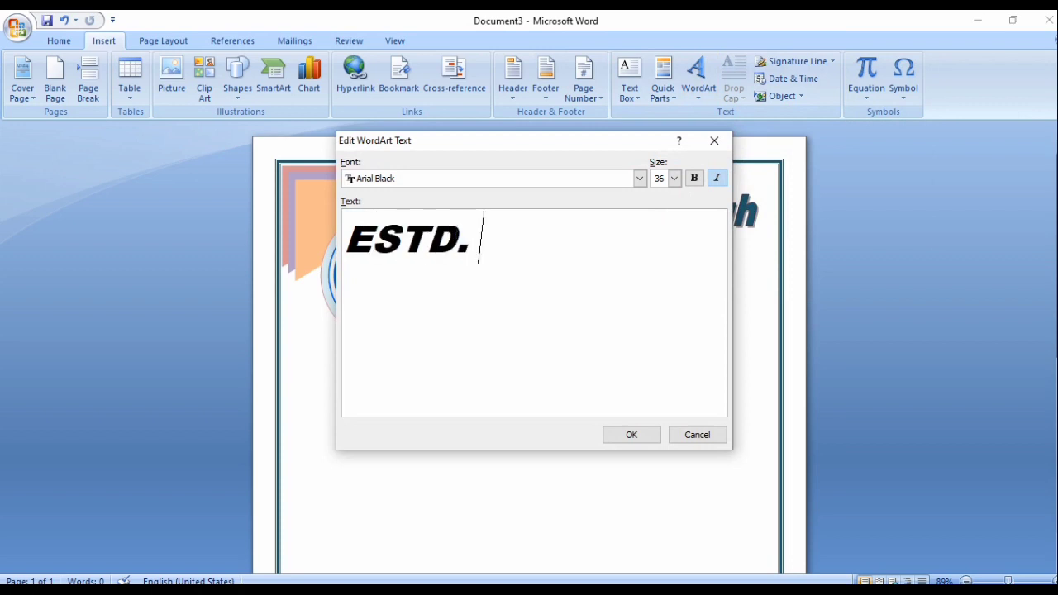
type(" : 19")
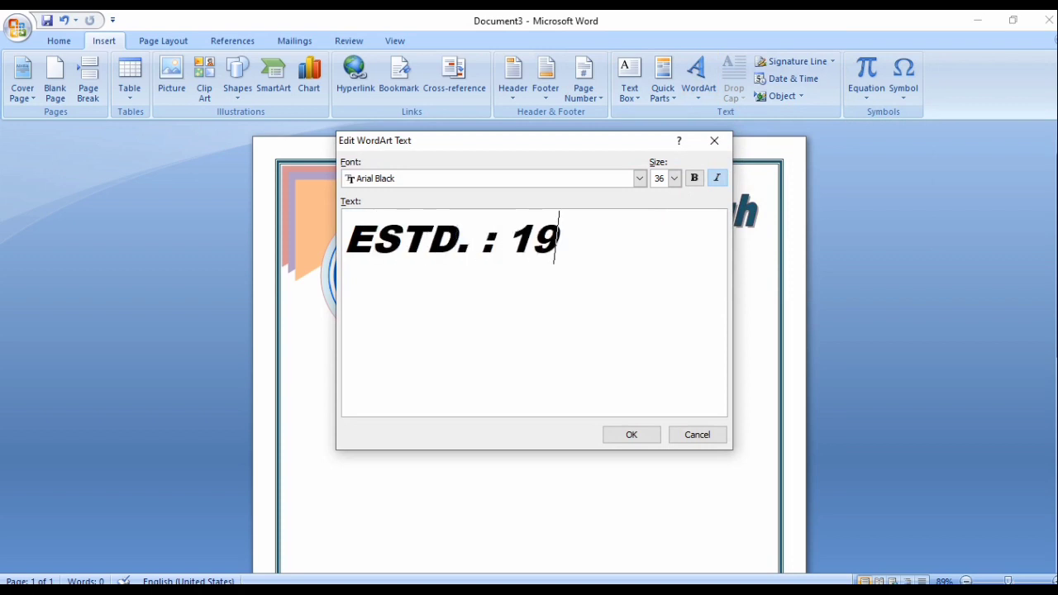
type("39")
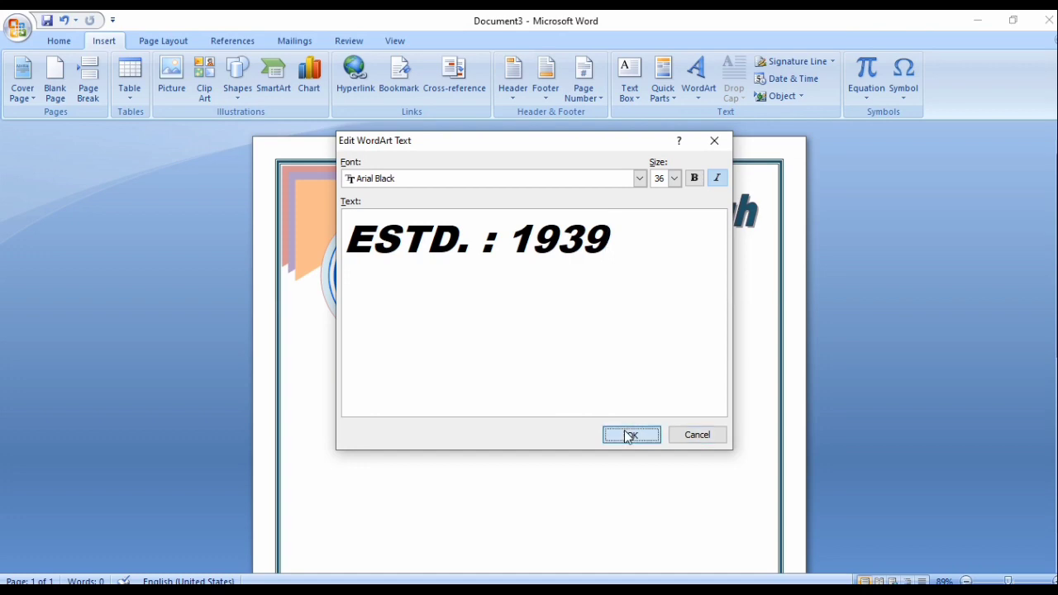
left_click(626, 434)
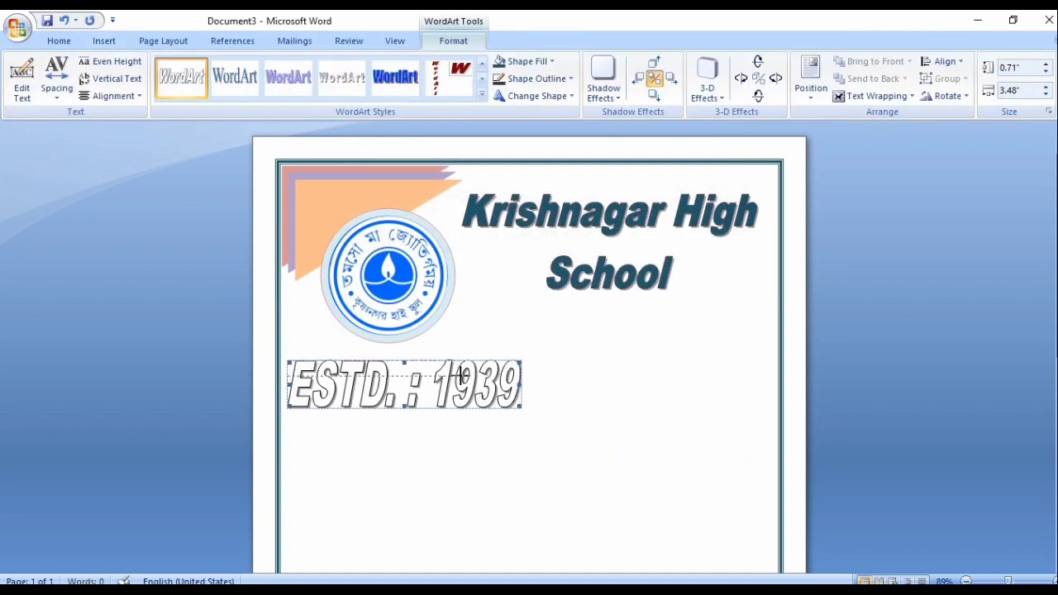
- Shrink the ESTD. : 1939 WordArt and fill it blue
left_click_drag(443, 395, 446, 398)
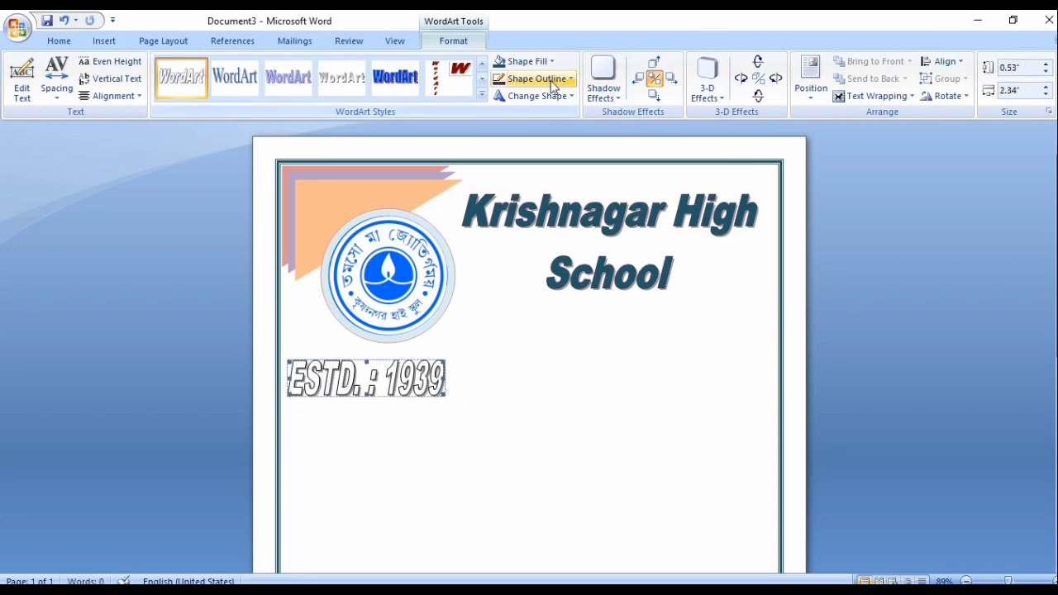
left_click(519, 63)
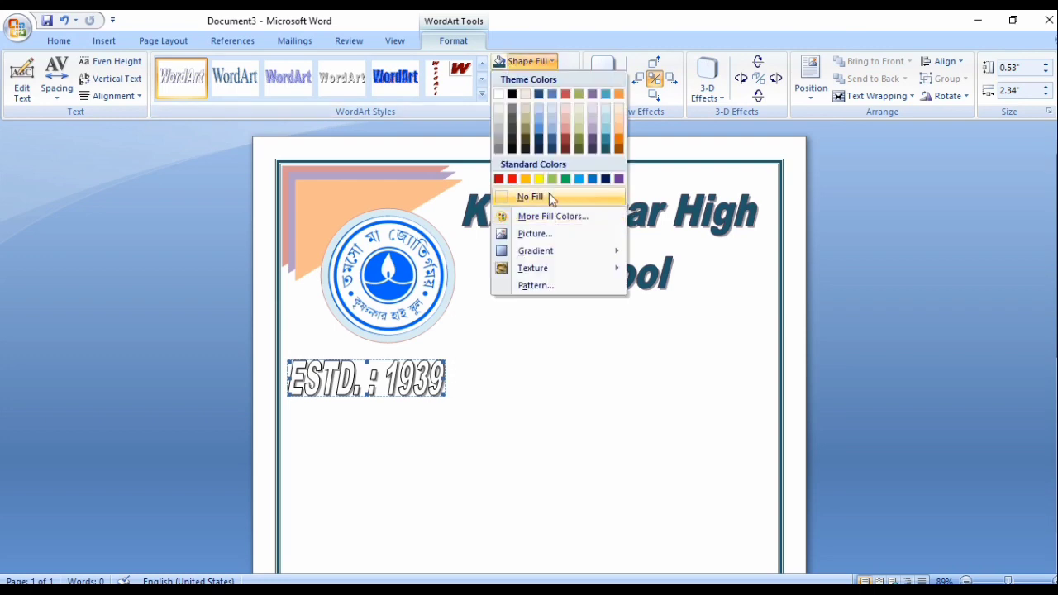
left_click(592, 179)
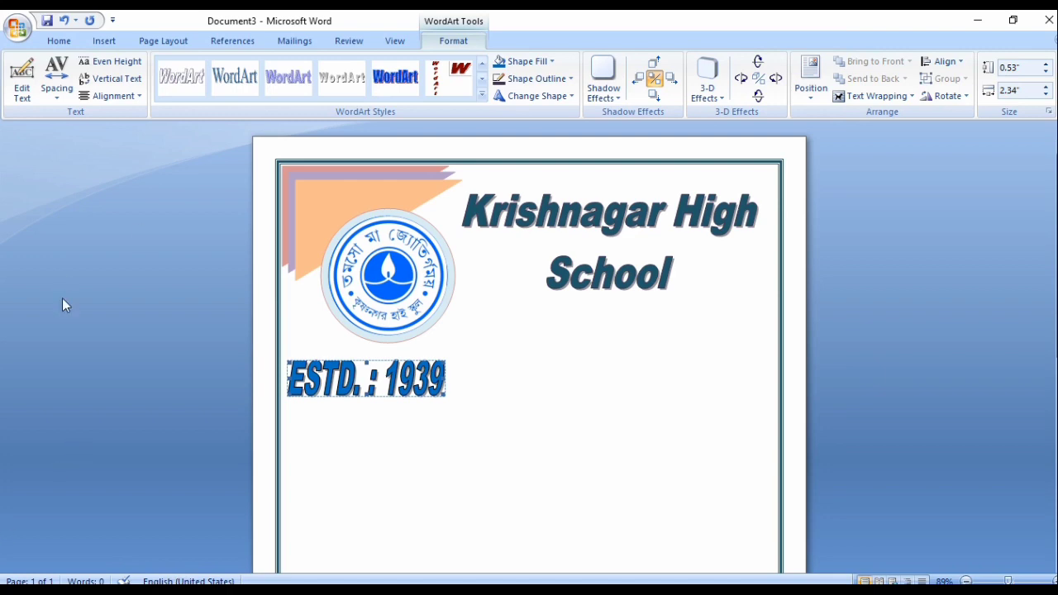
- Set the WordArt to In Front of Text, resize it to 0.34" × 1.92" and move it under the logo
left_click(878, 96)
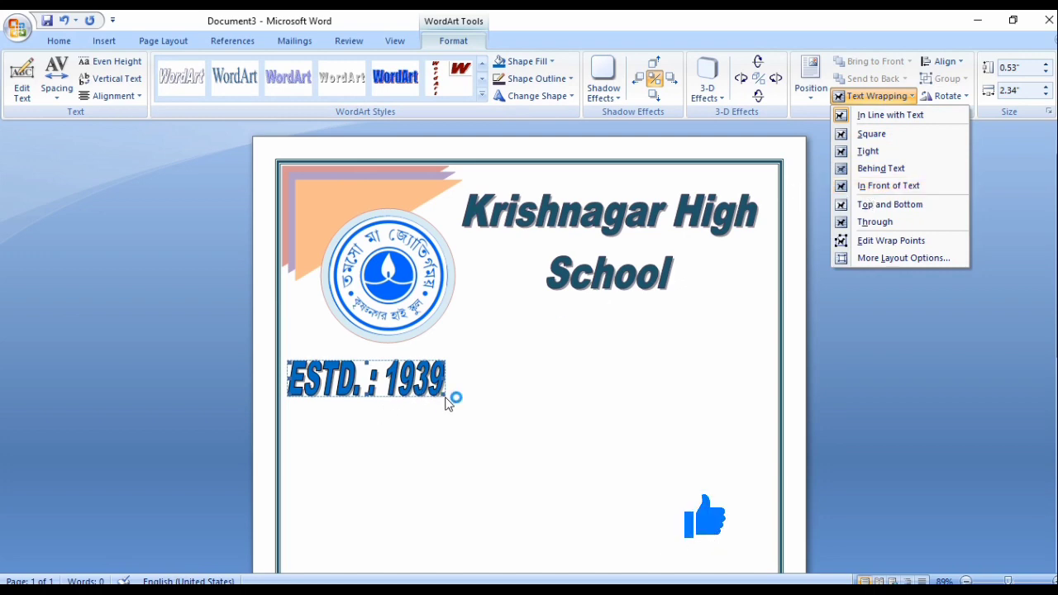
left_click(864, 188)
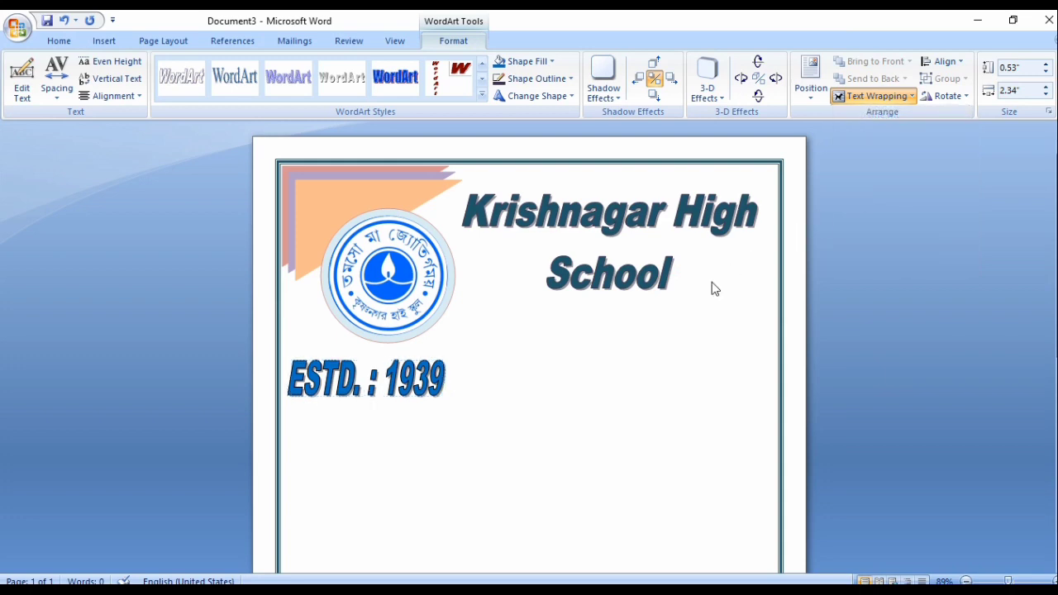
left_click(363, 393)
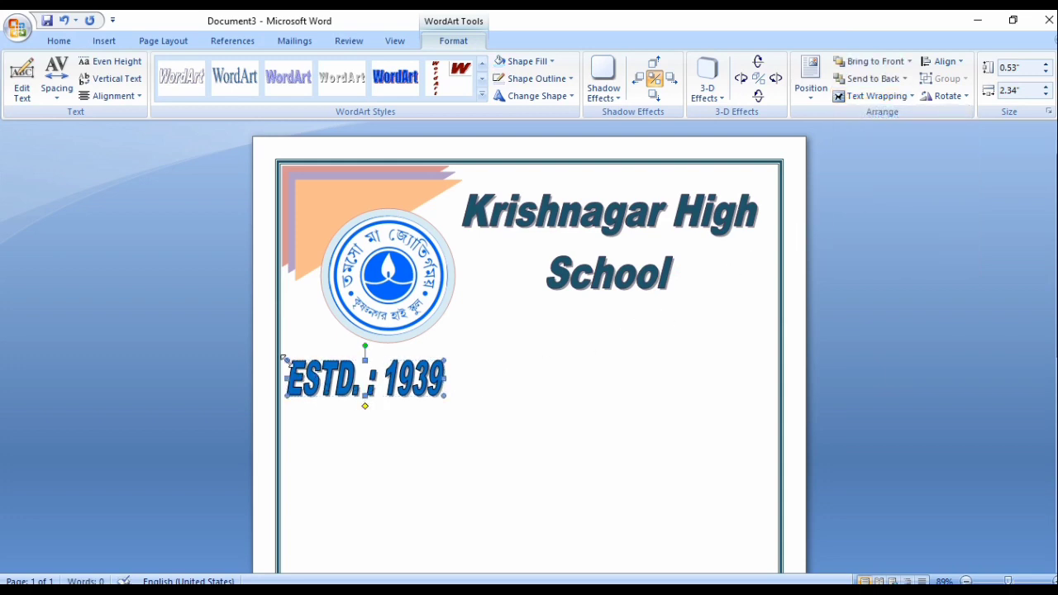
left_click_drag(286, 360, 333, 381)
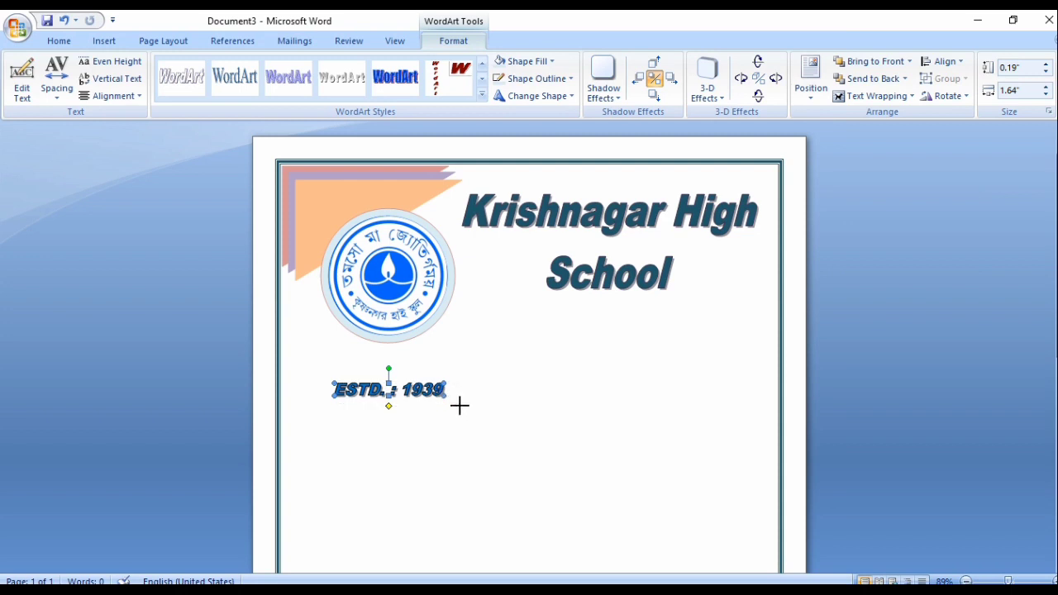
left_click_drag(439, 405, 465, 408)
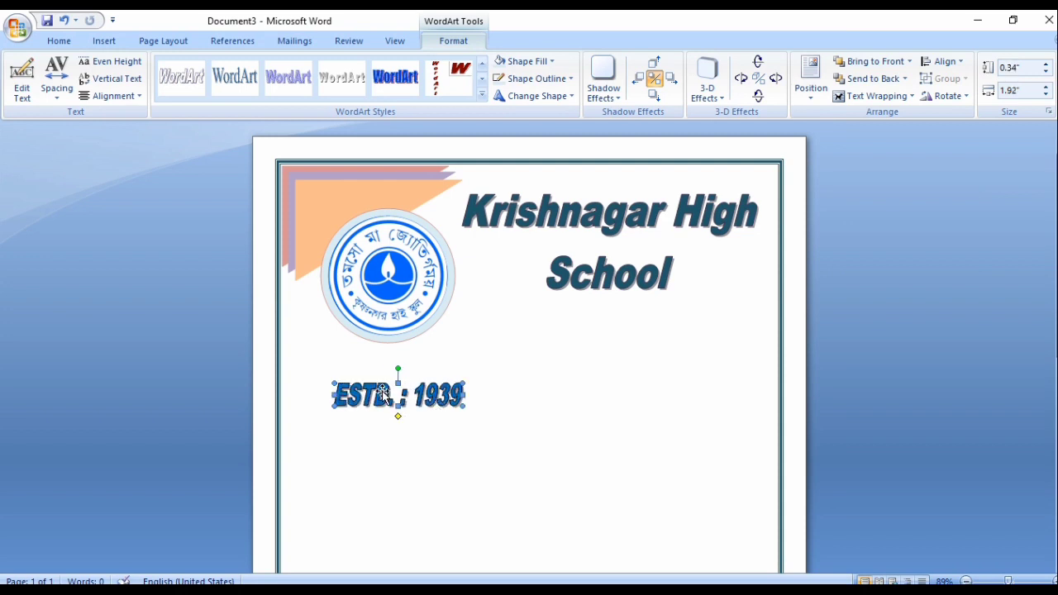
left_click_drag(383, 379, 374, 357)
- Type the school's street address, town and postal code as a centred line below the ESTD year
left_click(339, 426)
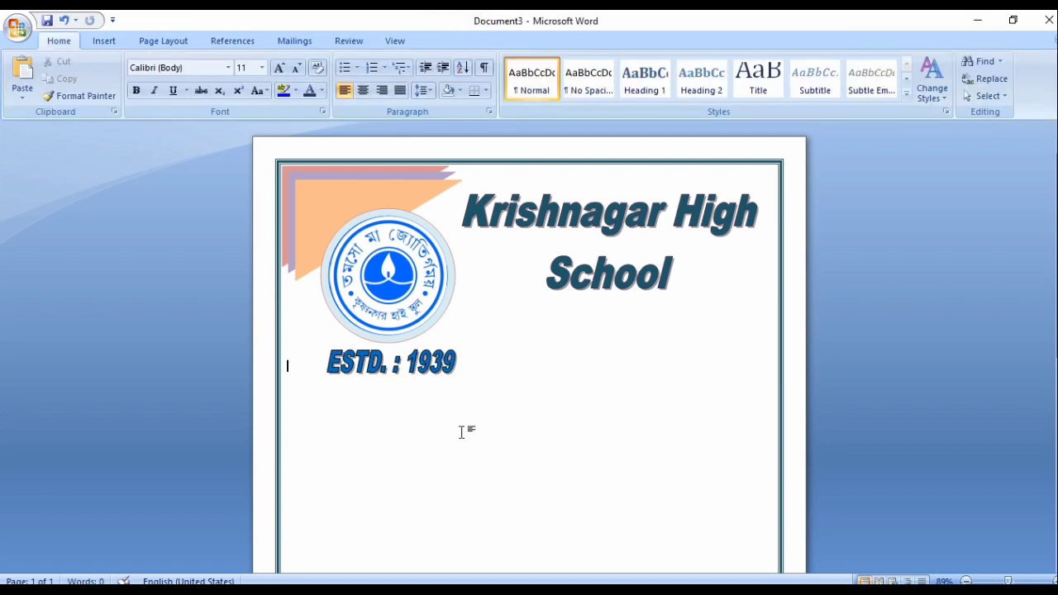
key("Return")
key("Return")
left_click(363, 90)
type("Kr")
type("ishnag")
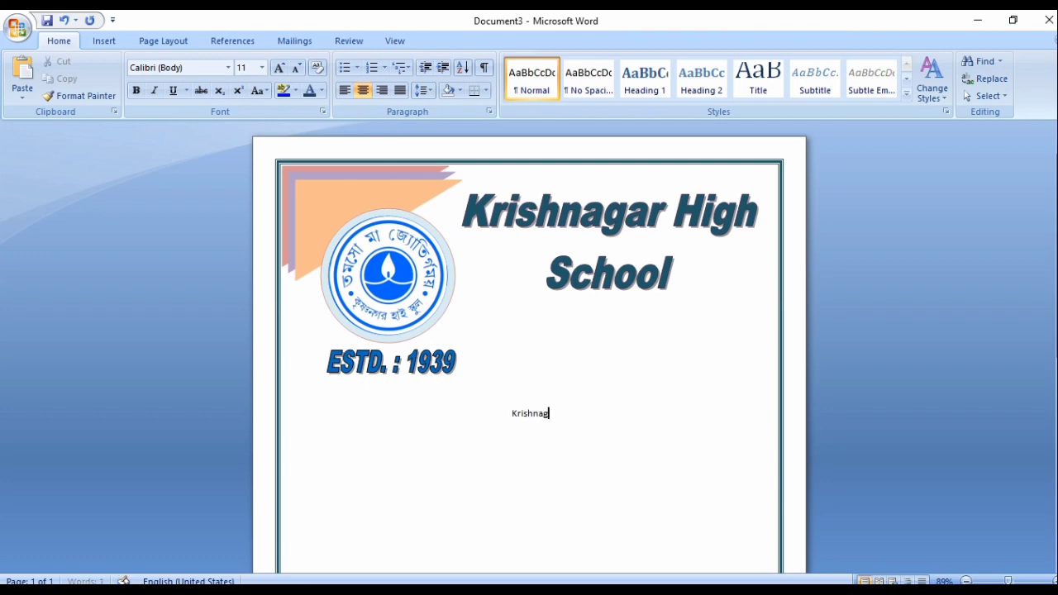
type("ar ")
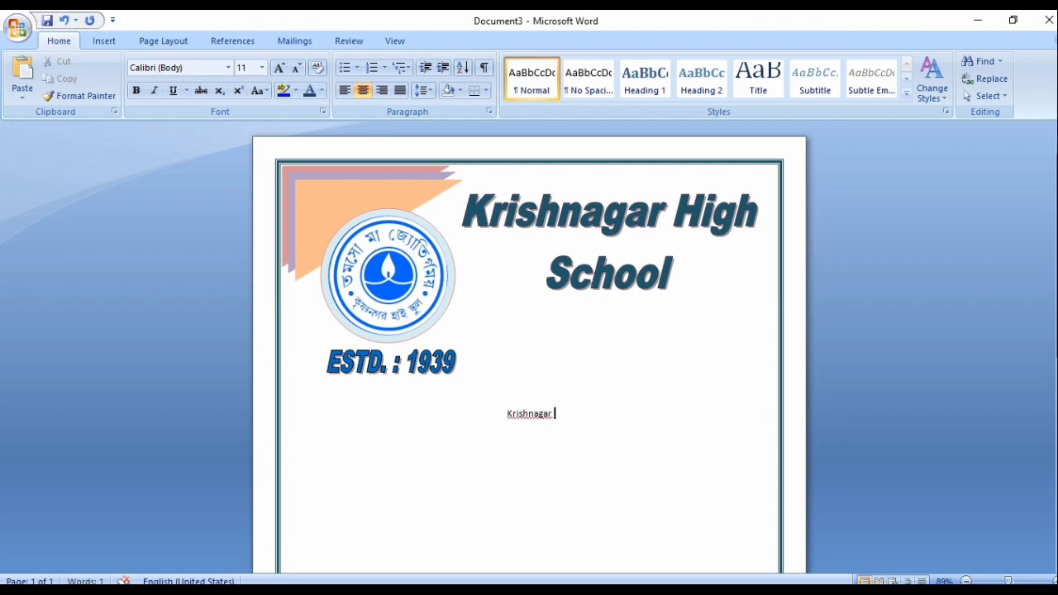
type("D. L. ")
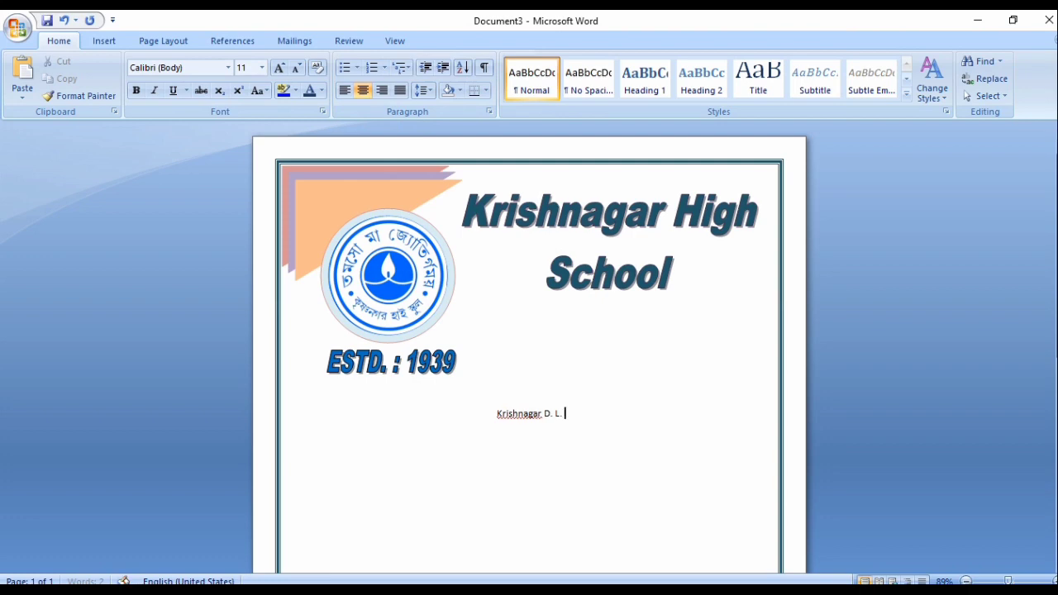
type("Roy ")
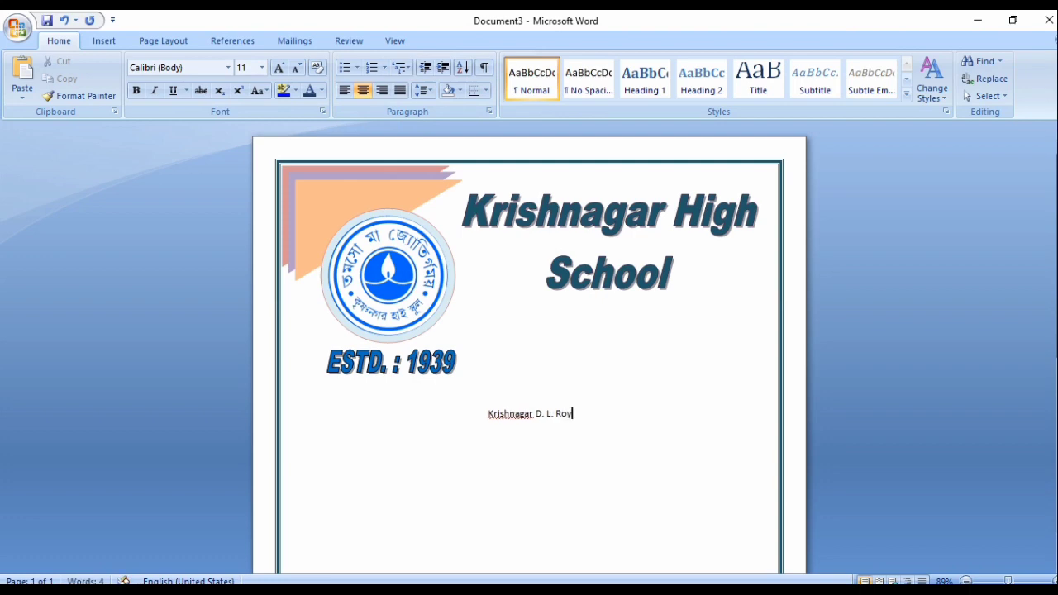
type("Road")
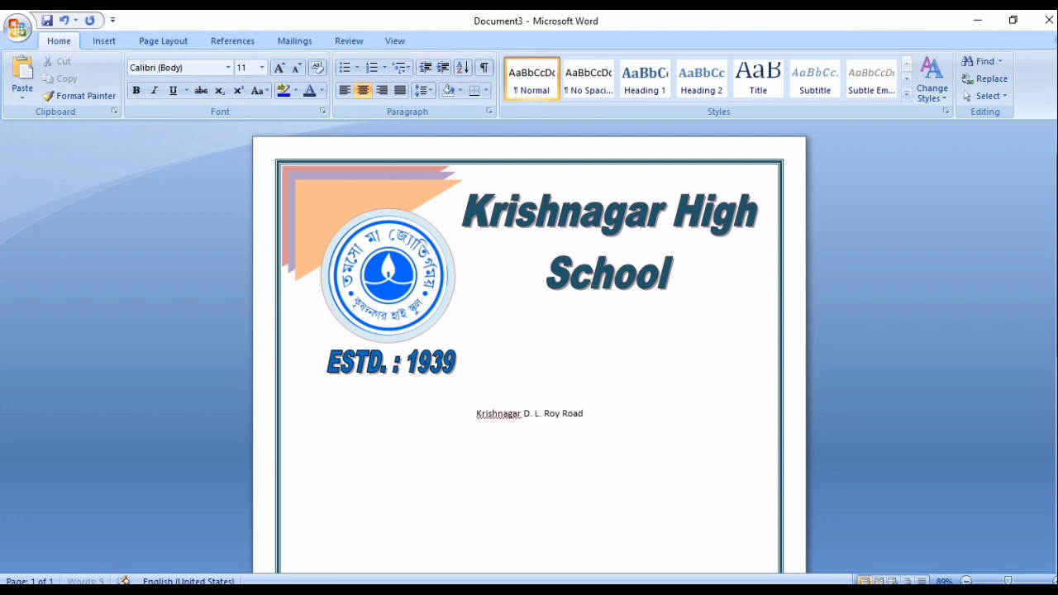
type(", Kr")
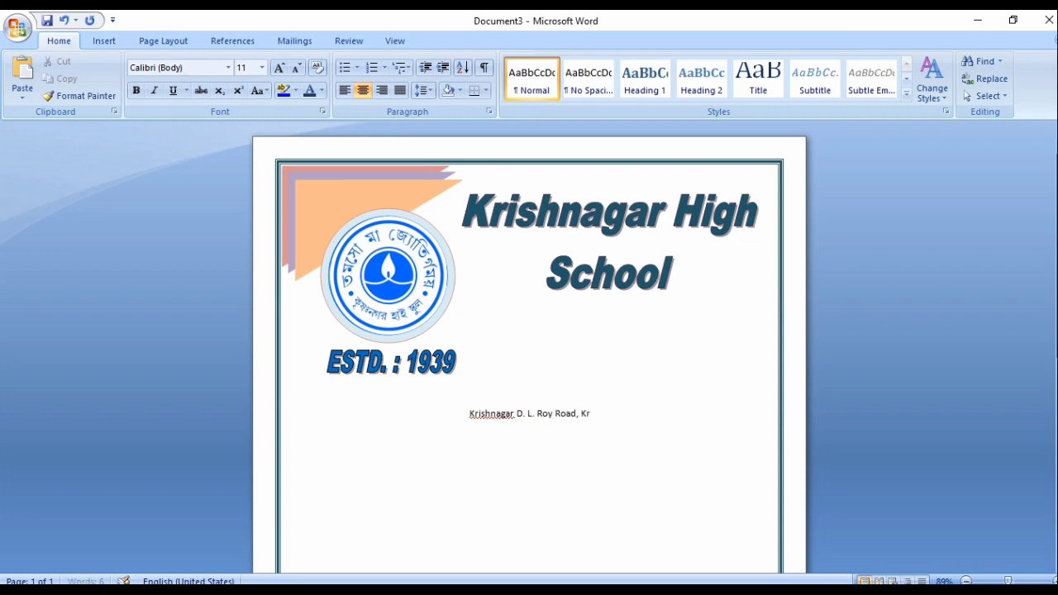
type("ishnaga")
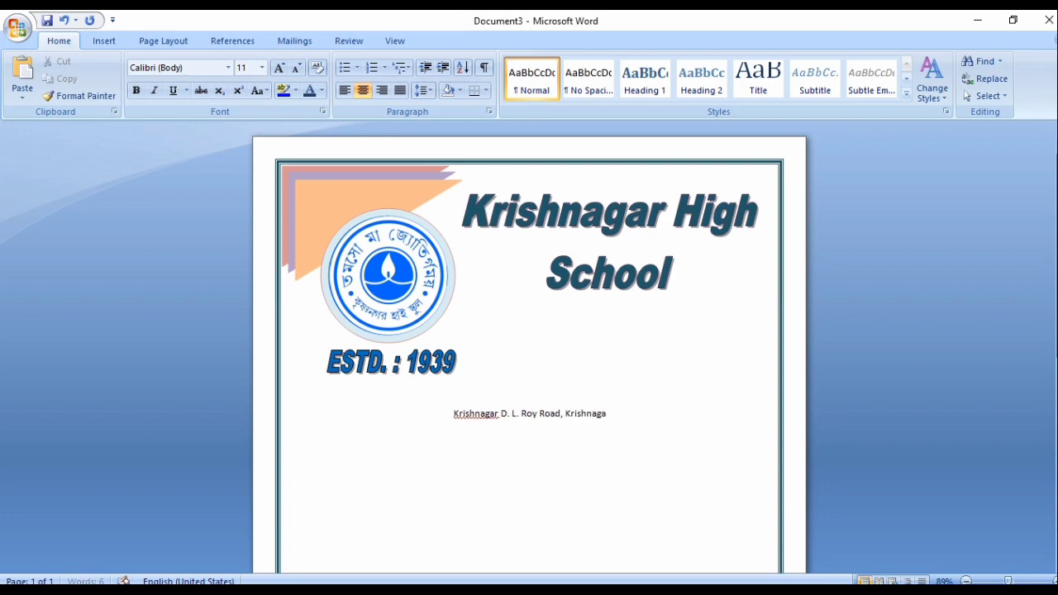
type("r, Na")
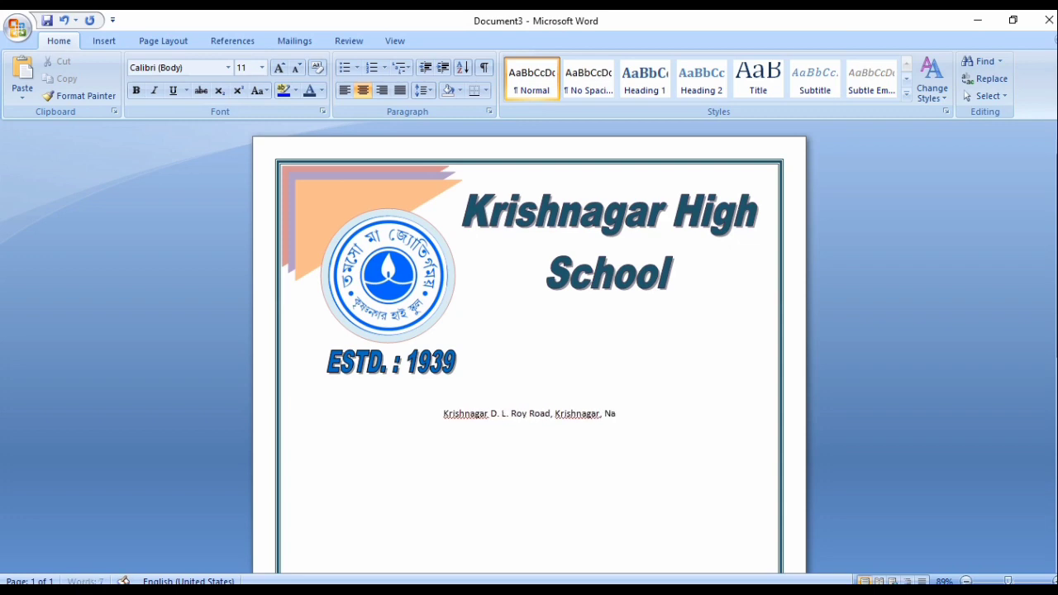
type("fdi")
key("BackSpace")
key("BackSpace")
key("BackSpace")
type("dia")
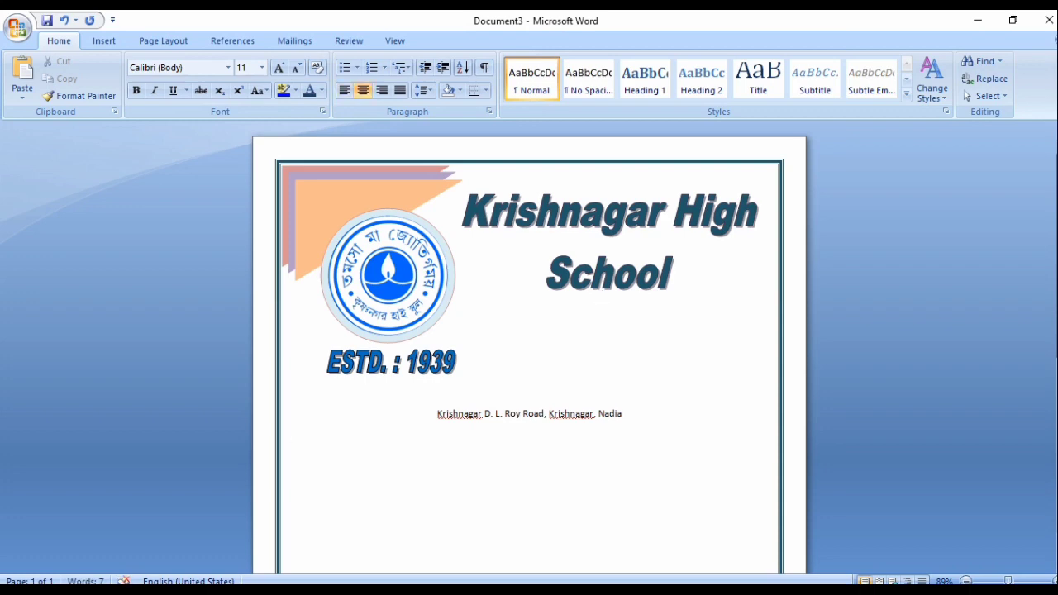
type(", 7411")
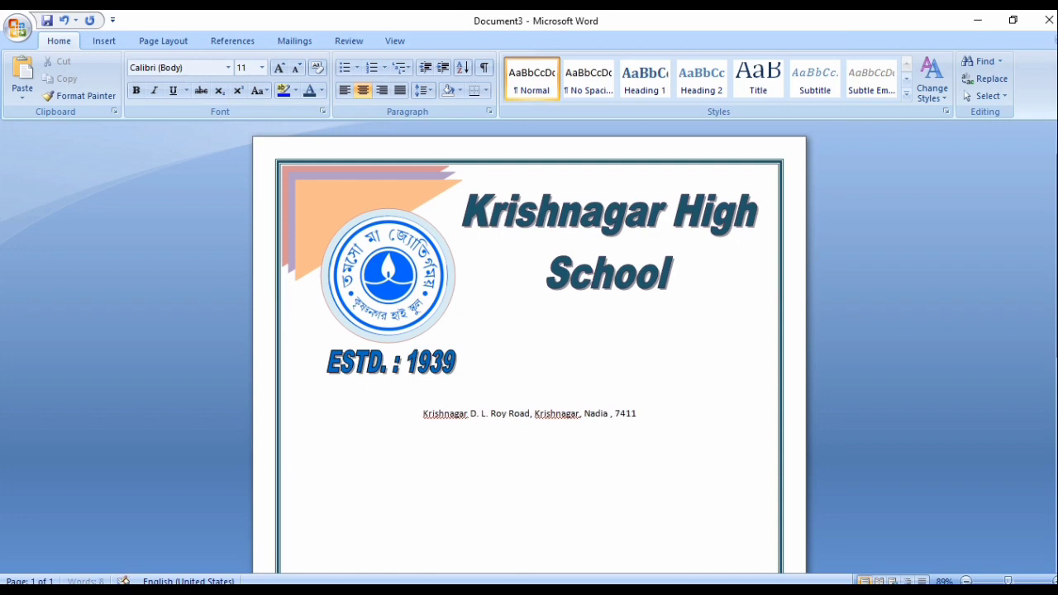
type("1")
key("BackSpace")
type("01")
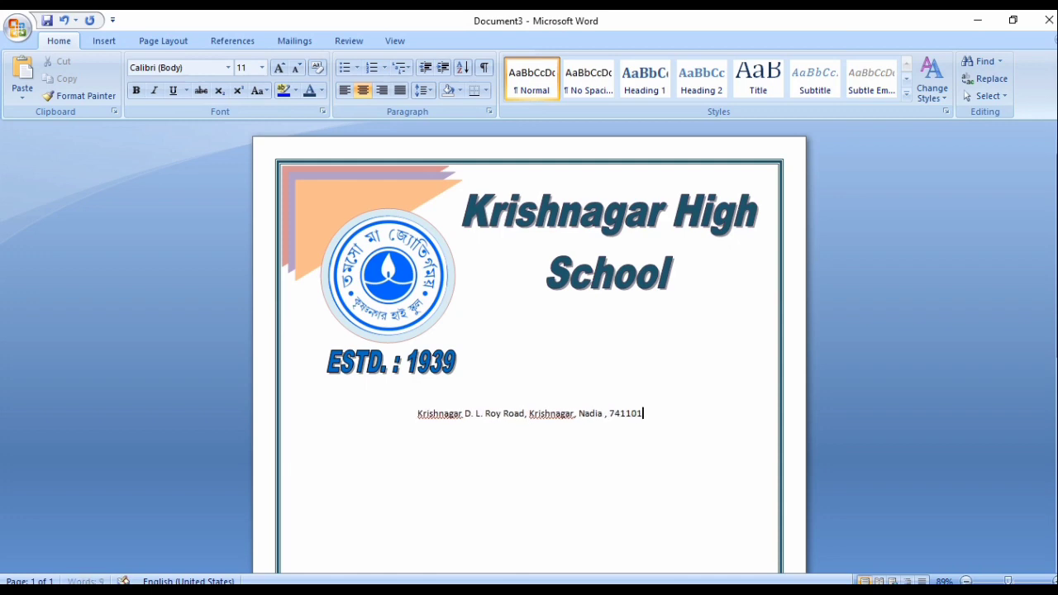
- Add 'West Bengal' on the next centred line and select both address lines
key("Return")
type("We")
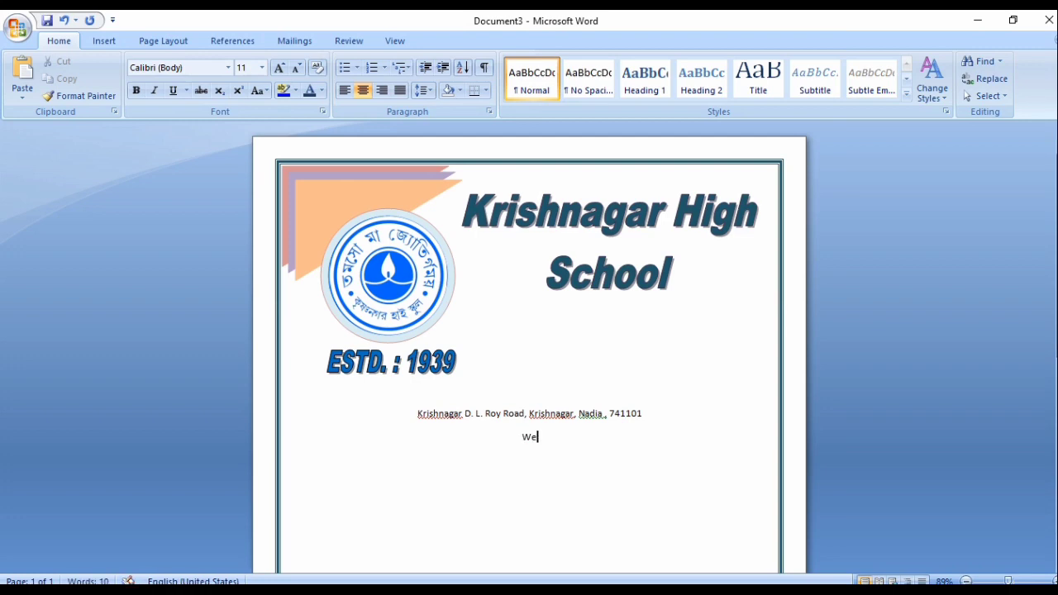
type("st B")
type("engal")
key("Return")
left_click_drag(403, 414, 552, 439)
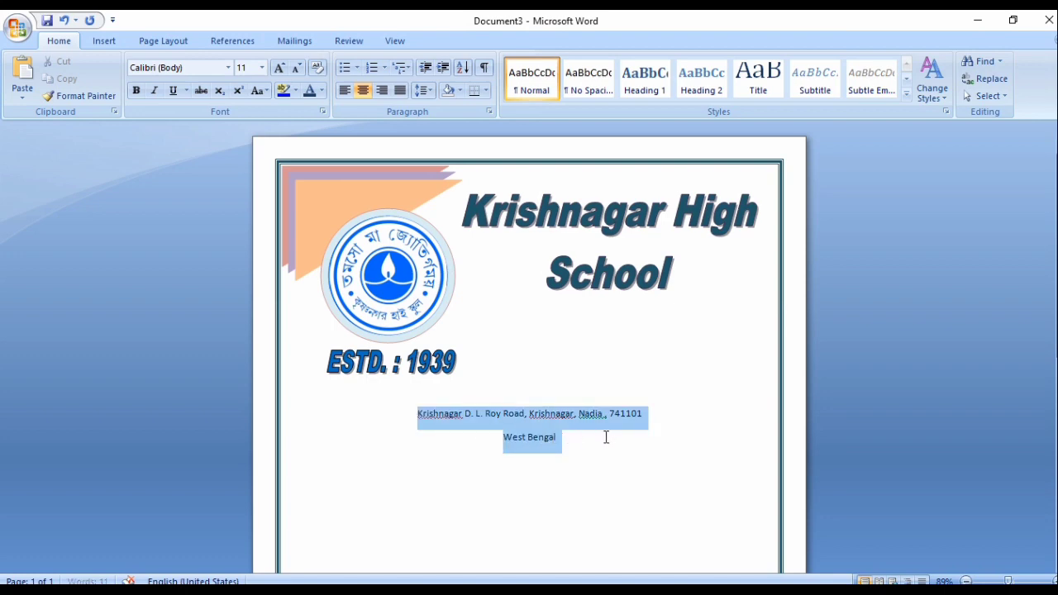
- Give the address lines 1.0 line spacing with no space after the paragraph
left_click(429, 96)
left_click(469, 110)
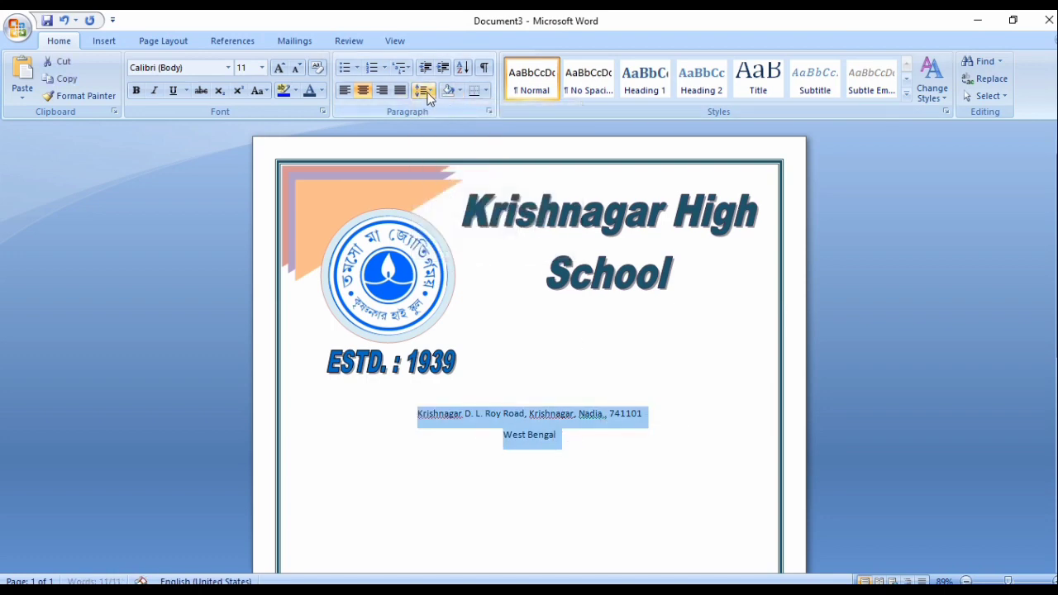
left_click(427, 97)
left_click(450, 246)
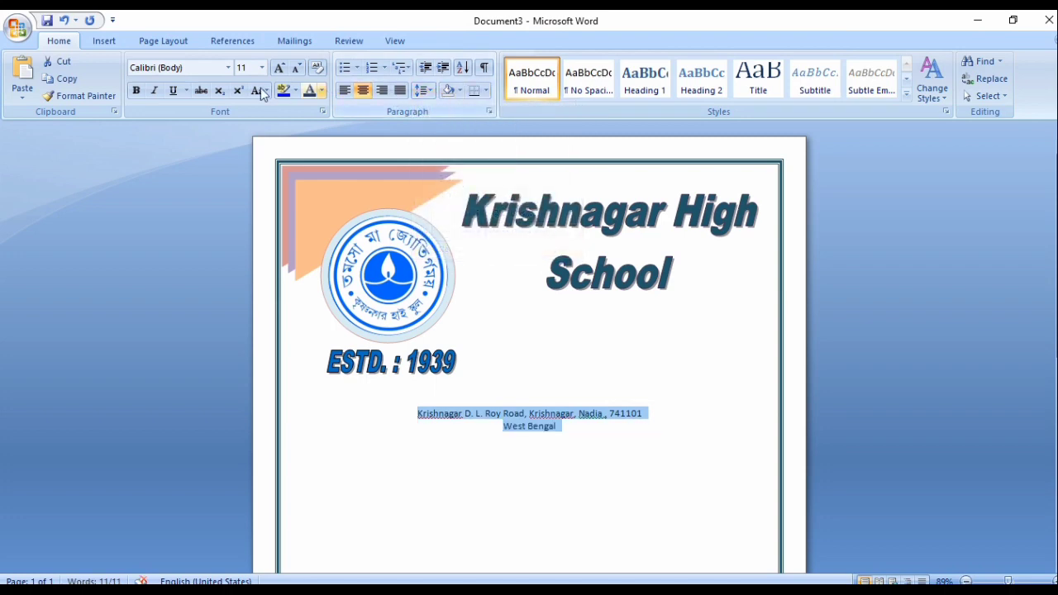
- Format the address in Bahnschrift SemiBold, 18 pt, dark orange
left_click(230, 68)
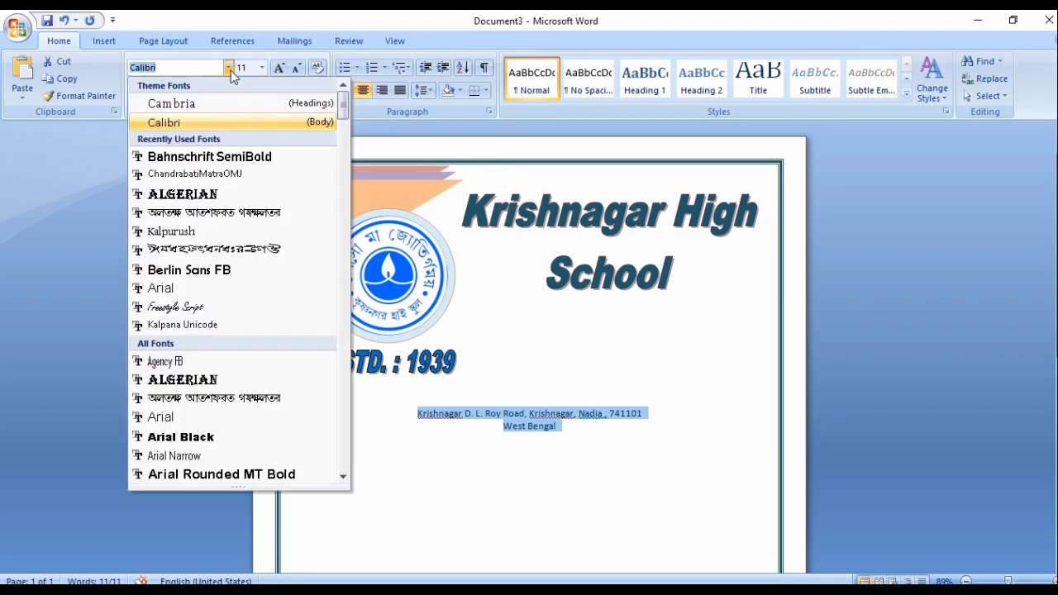
left_click(239, 157)
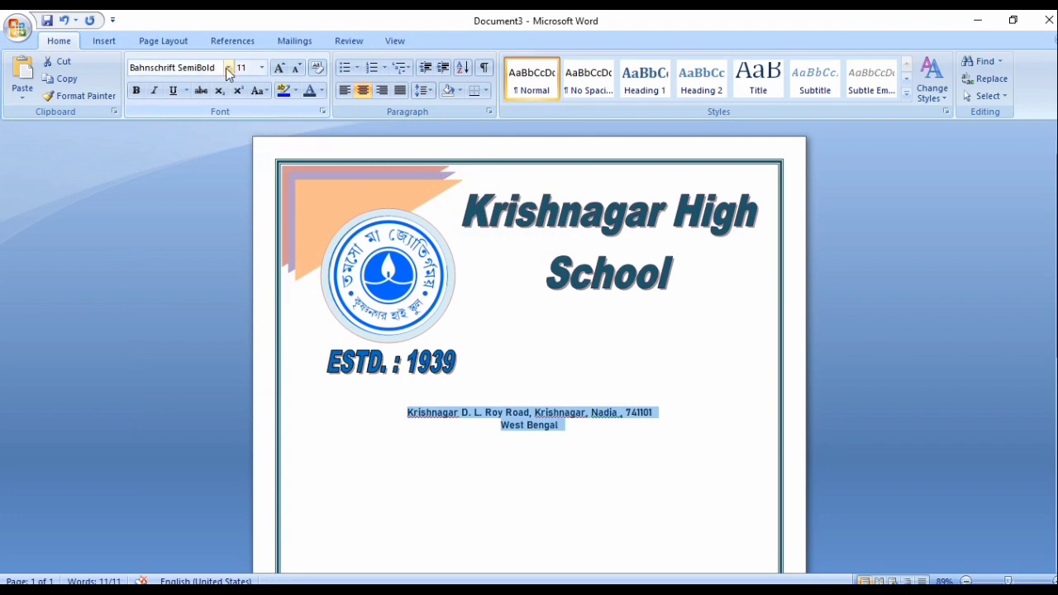
left_click(282, 71)
left_click(282, 71)
left_click(283, 71)
left_click(283, 71)
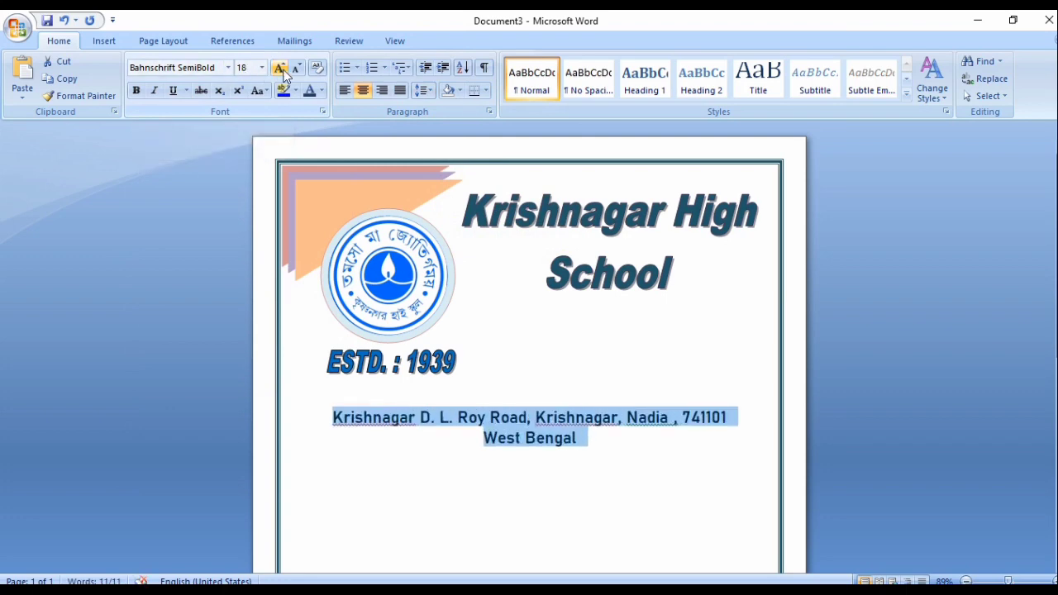
left_click(323, 90)
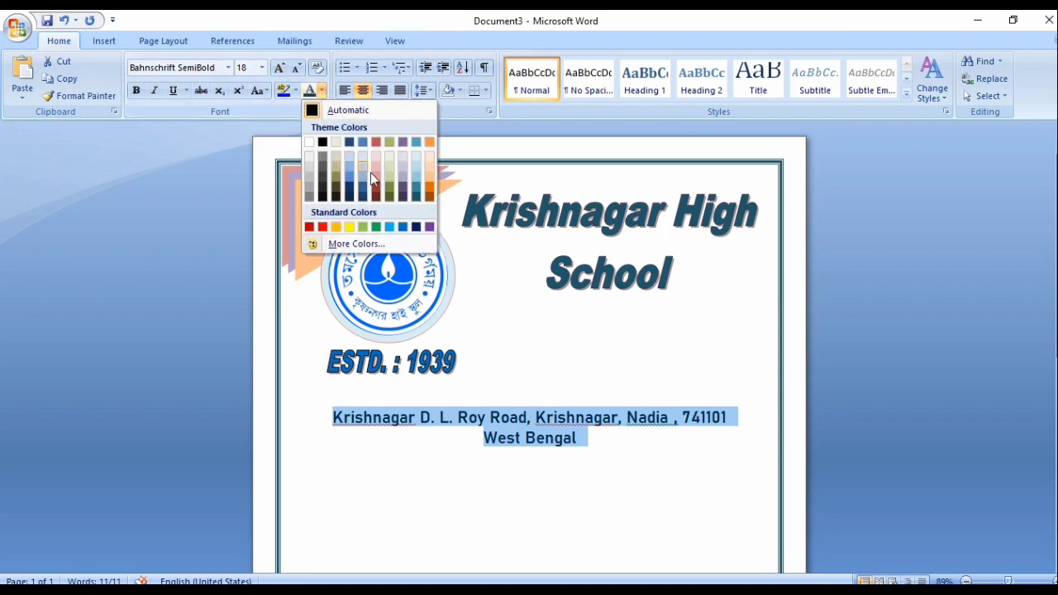
left_click(429, 200)
scroll(538, 328, "down", 3)
left_click(526, 373)
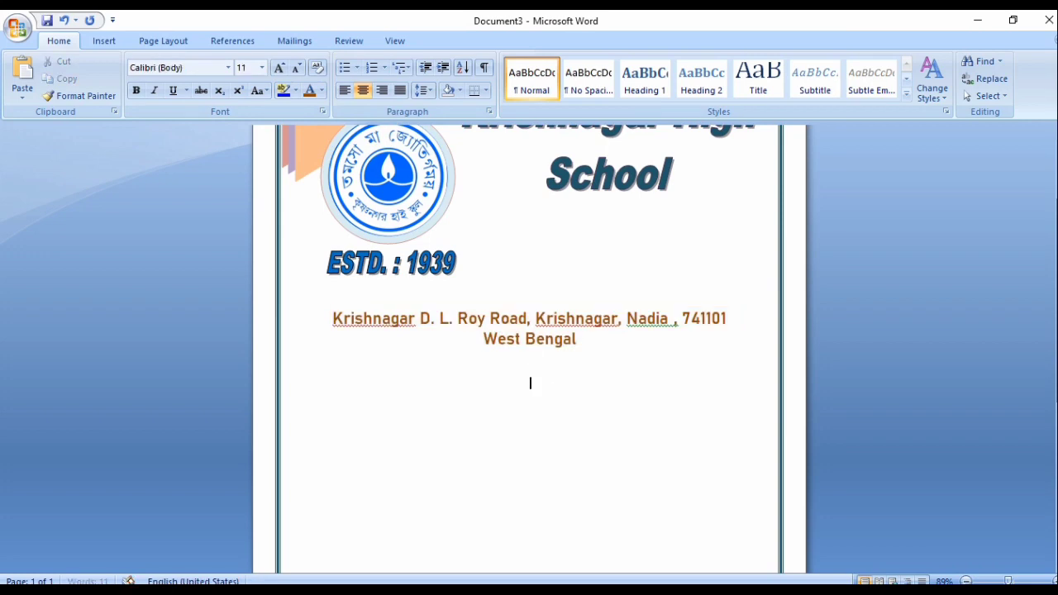
- Insert the 'download' school building photo from the LOOK folder below the address
left_click(110, 46)
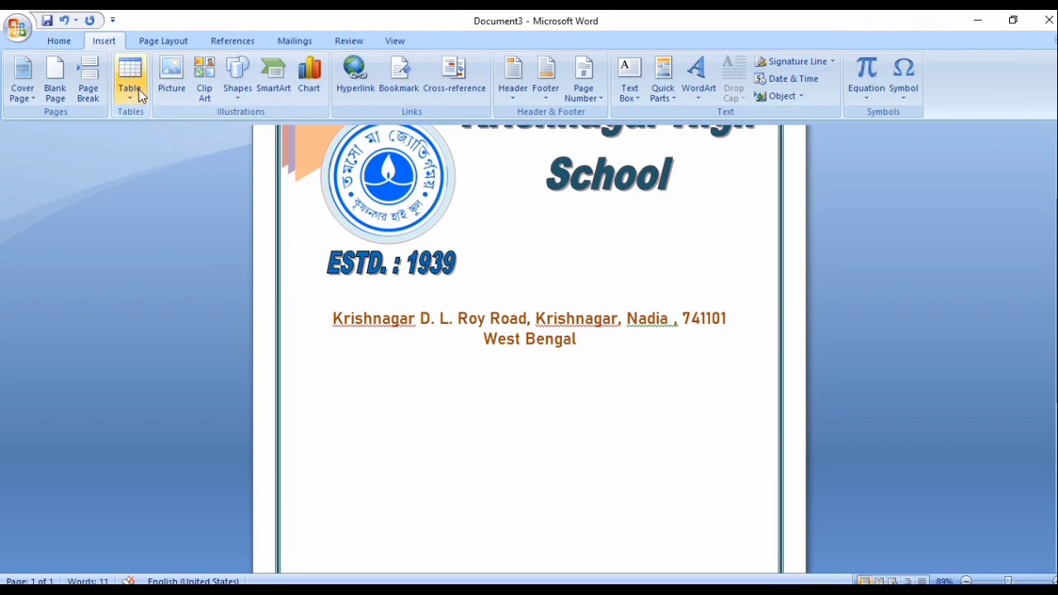
left_click(175, 76)
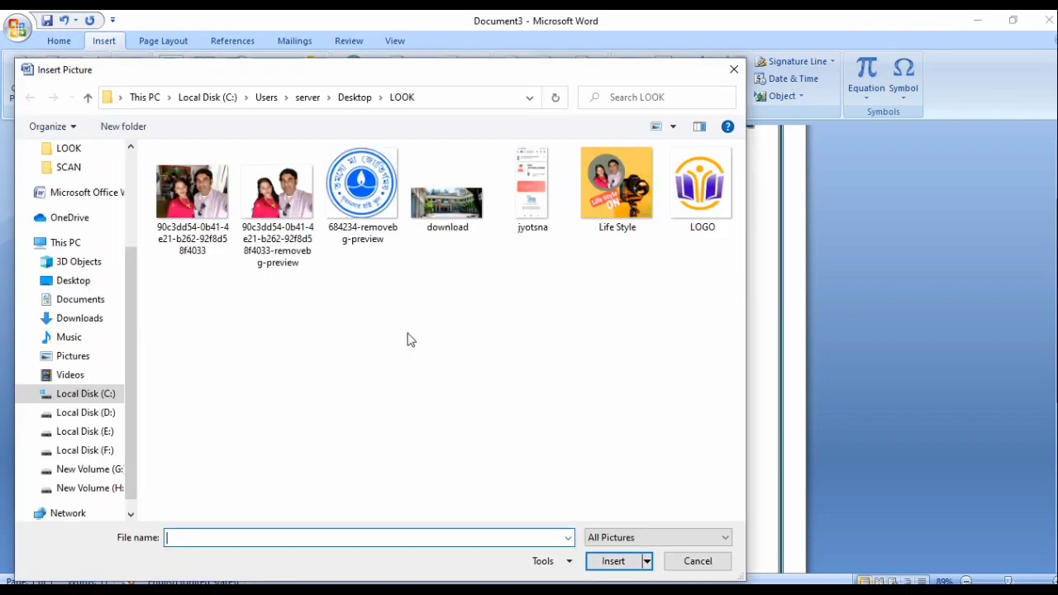
left_click(442, 229)
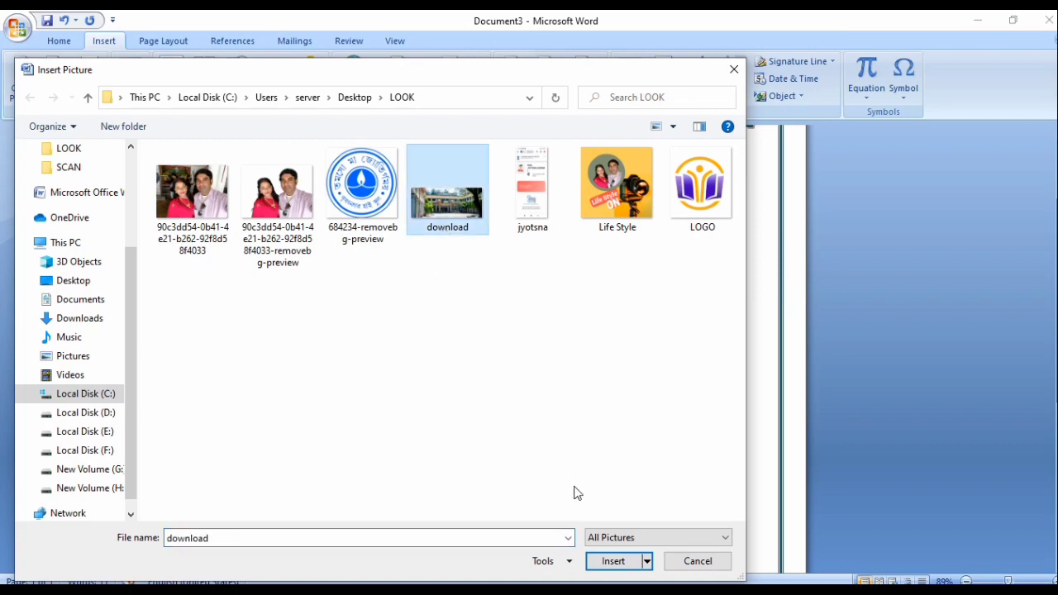
left_click(605, 565)
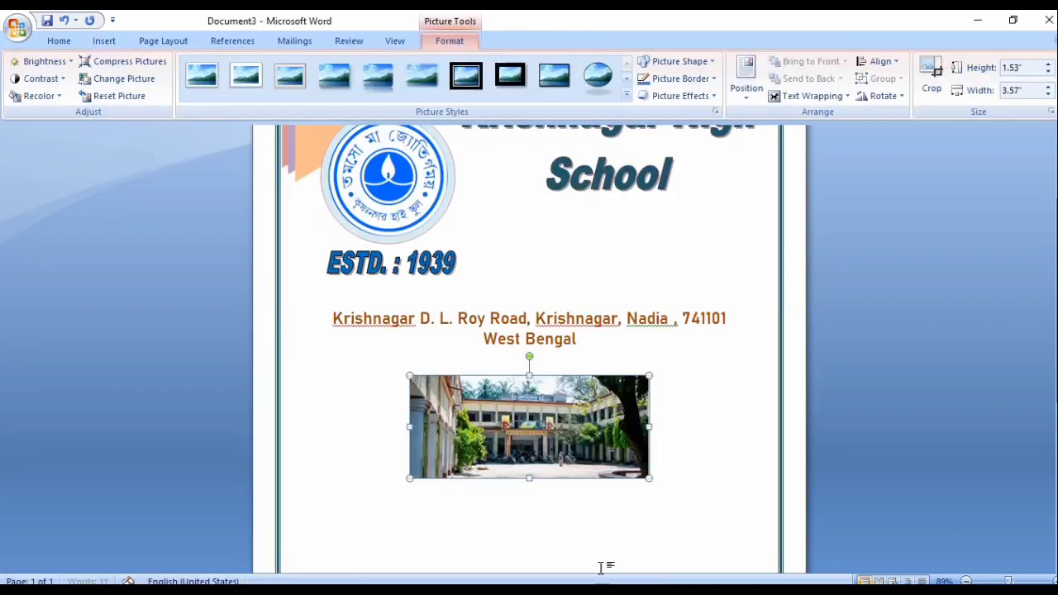
- Enlarge the photo to 3.01" × 7.03" and apply a black-framed, shadowed picture style
scroll(529, 496, "down", 3)
left_click_drag(409, 315, 350, 364)
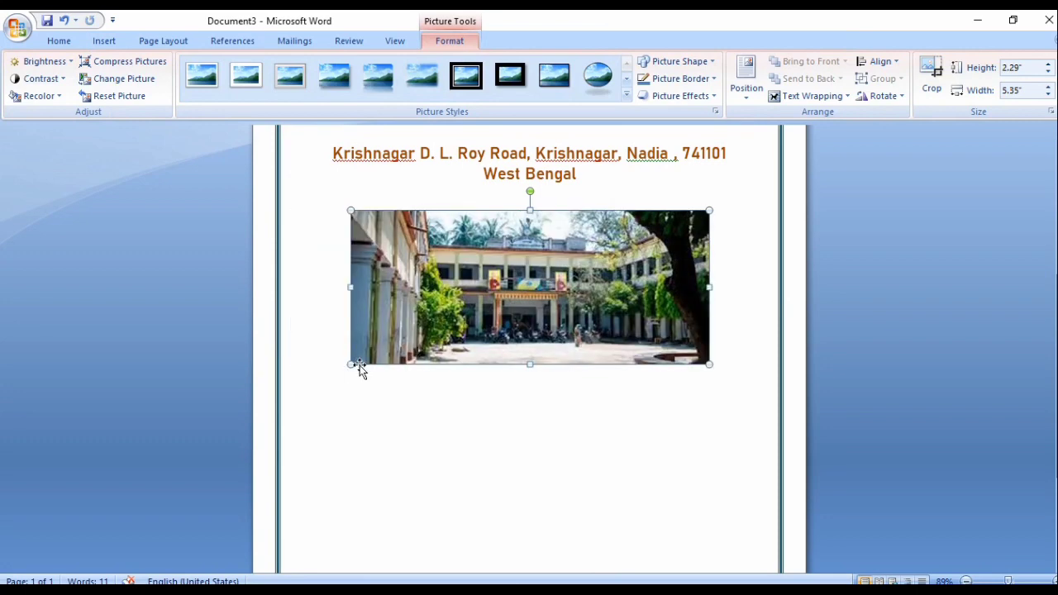
left_click_drag(350, 365, 313, 412)
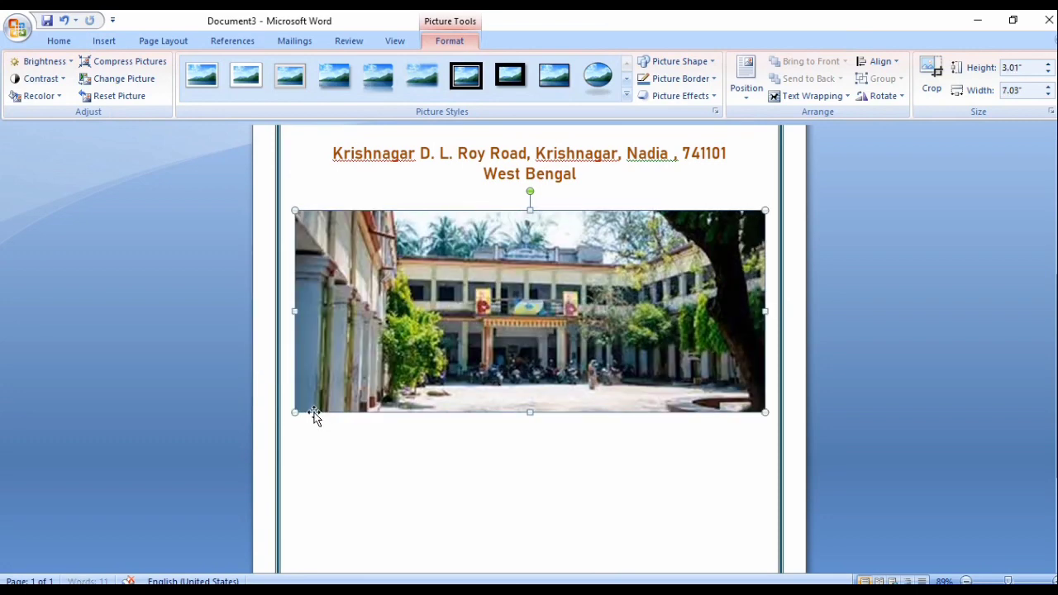
left_click(625, 96)
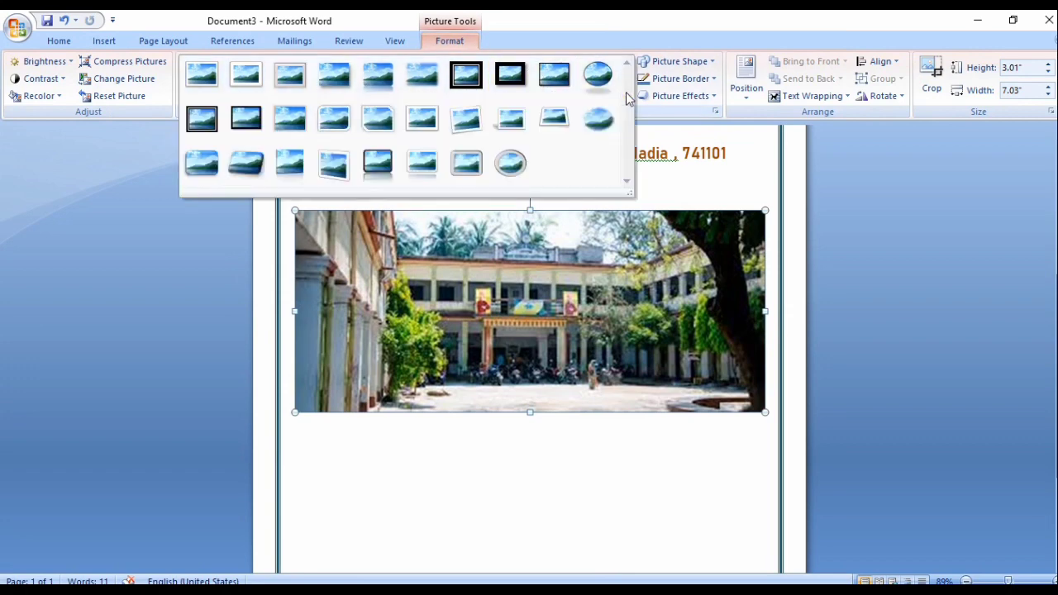
left_click(559, 85)
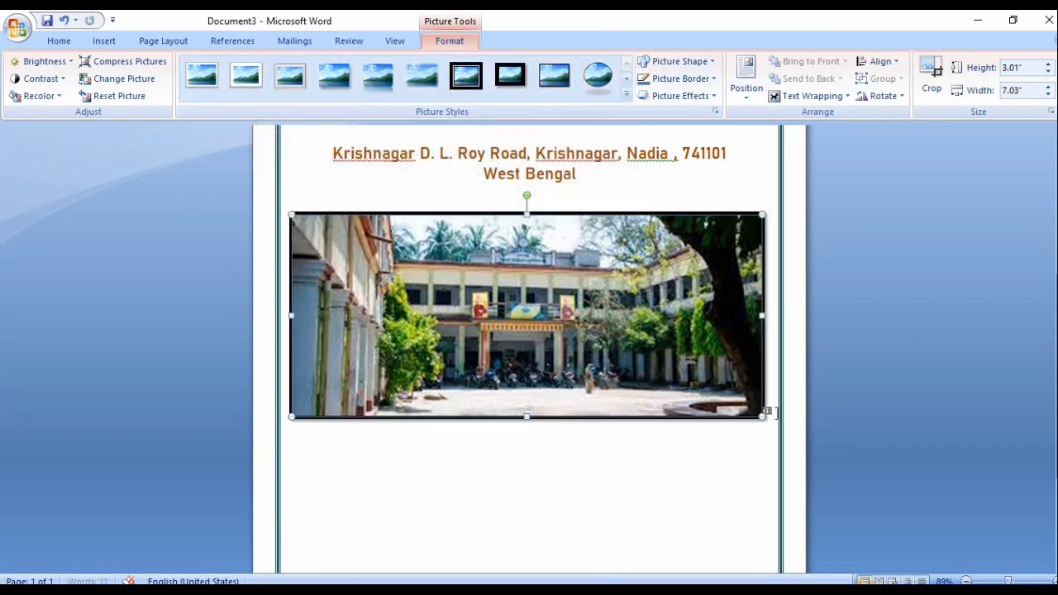
left_click(769, 408)
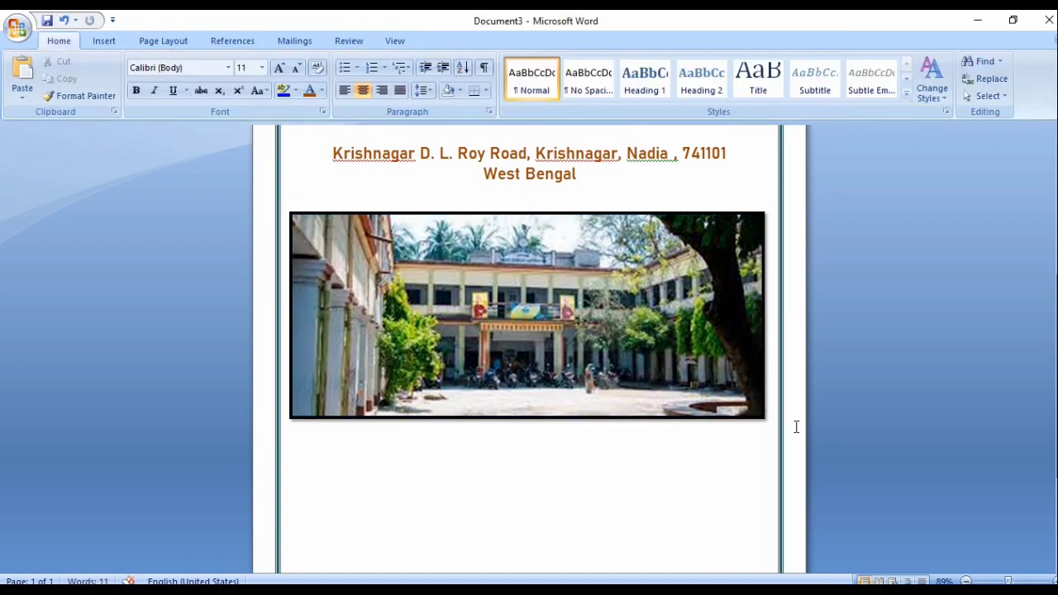
scroll(760, 460, "down", 3)
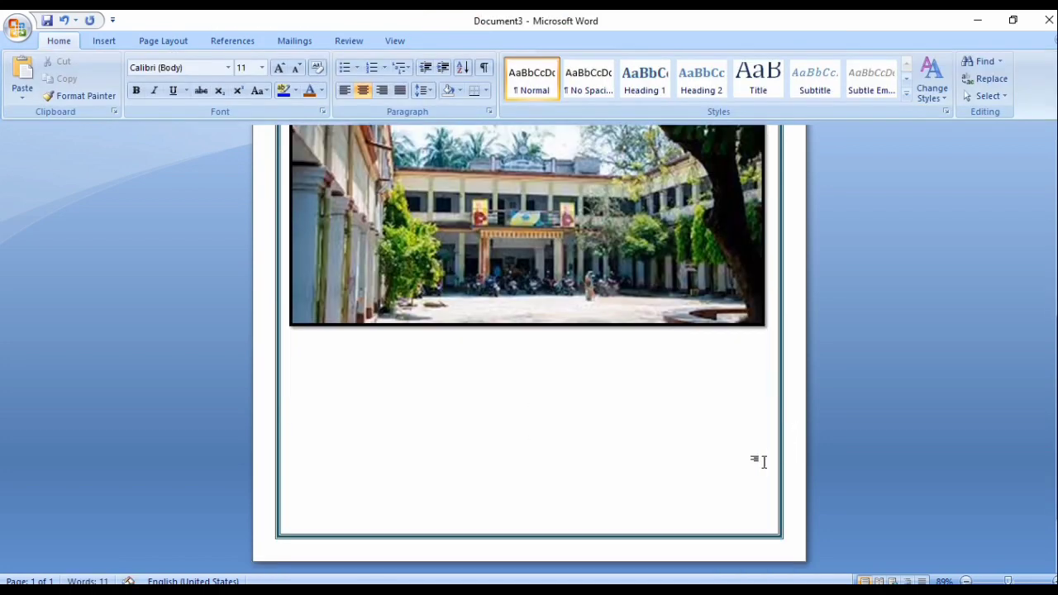
- Draw a parallelogram below the photo, enable text in it and make it taller
left_click(99, 42)
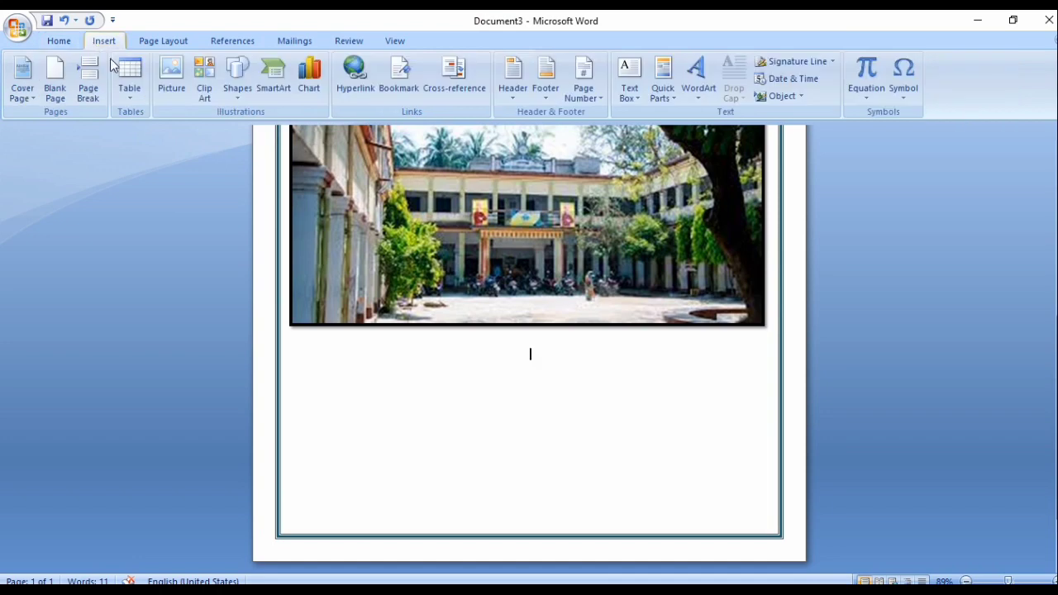
left_click(251, 103)
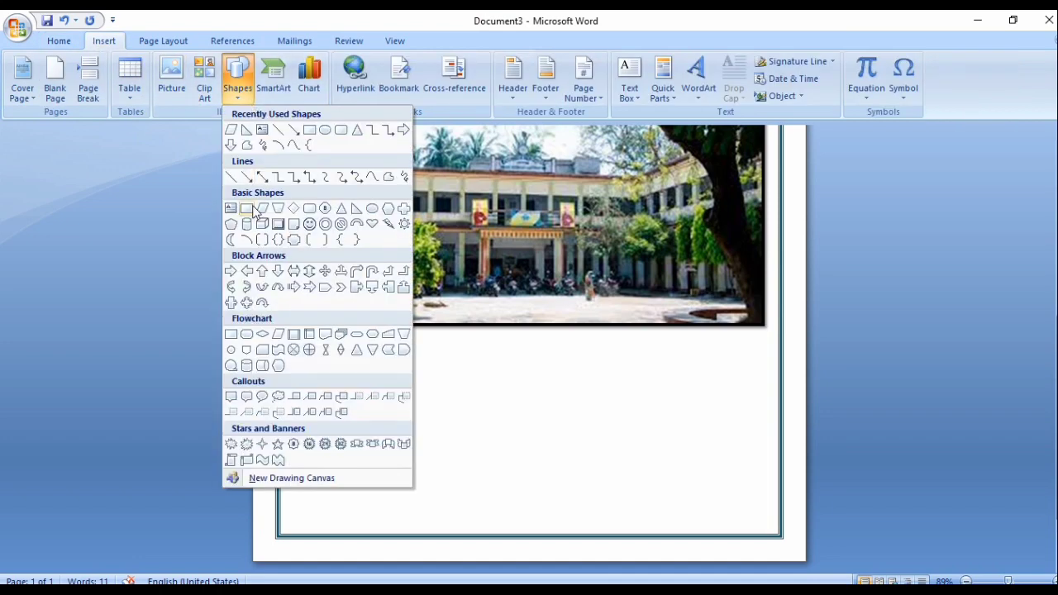
left_click(262, 209)
left_click_drag(339, 349, 698, 487)
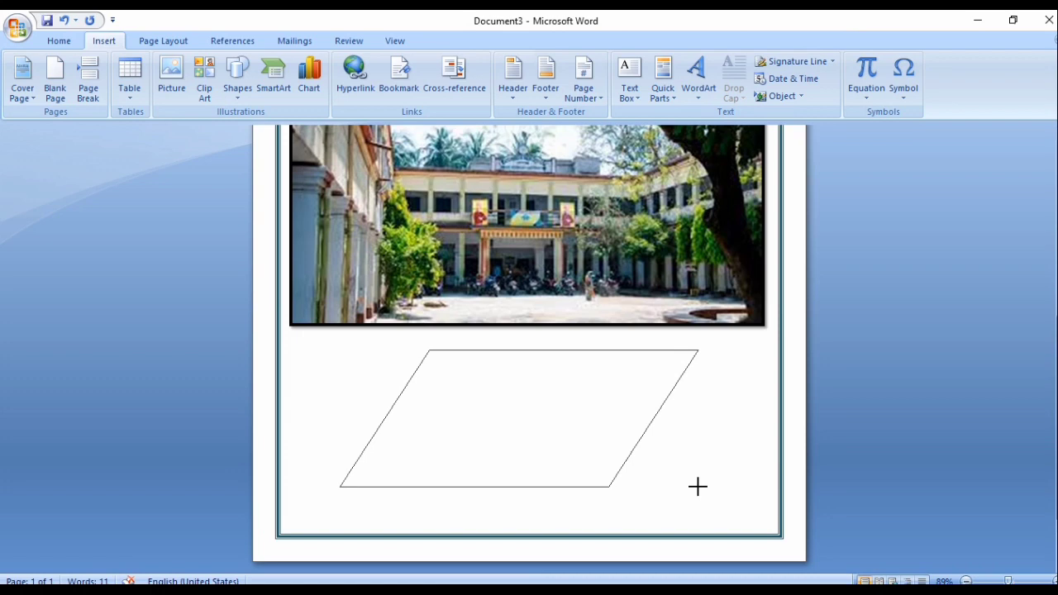
right_click(553, 452)
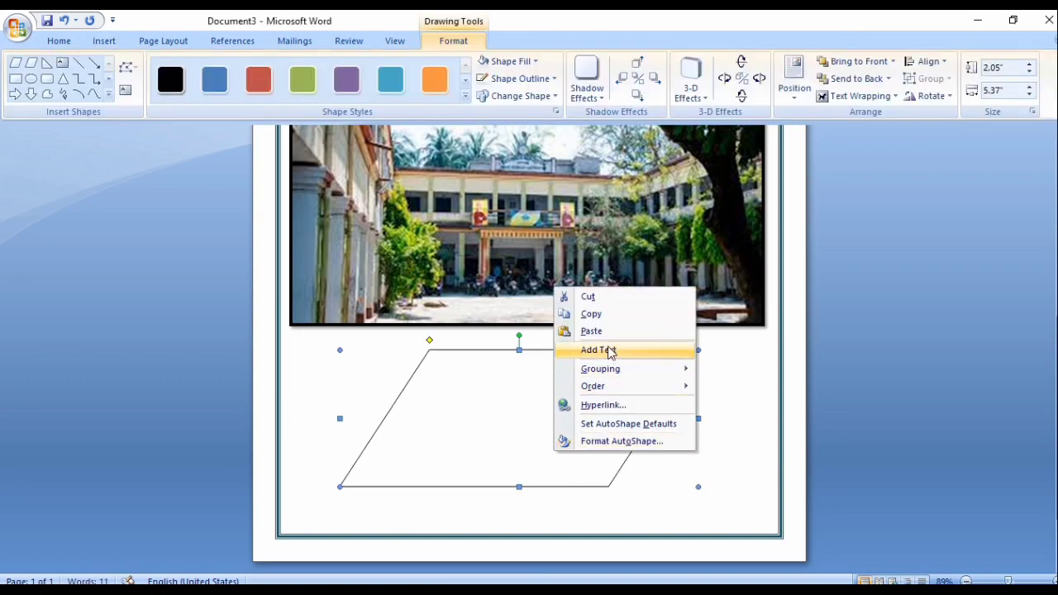
left_click(609, 350)
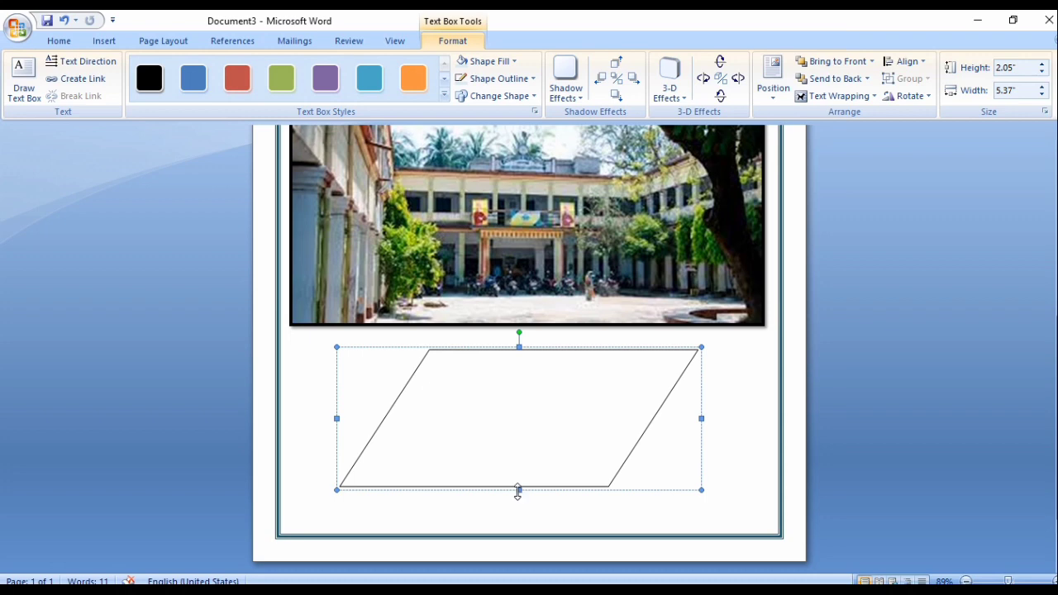
left_click_drag(516, 492, 518, 508)
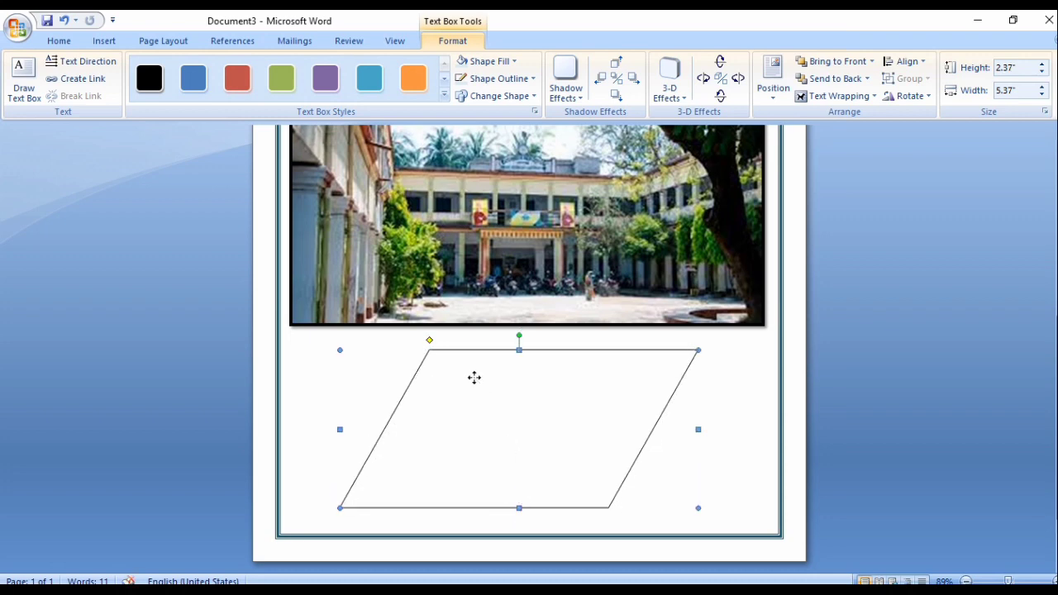
- Type a tab-separated Name line with the student's name, then a Class XI line
left_click(447, 391)
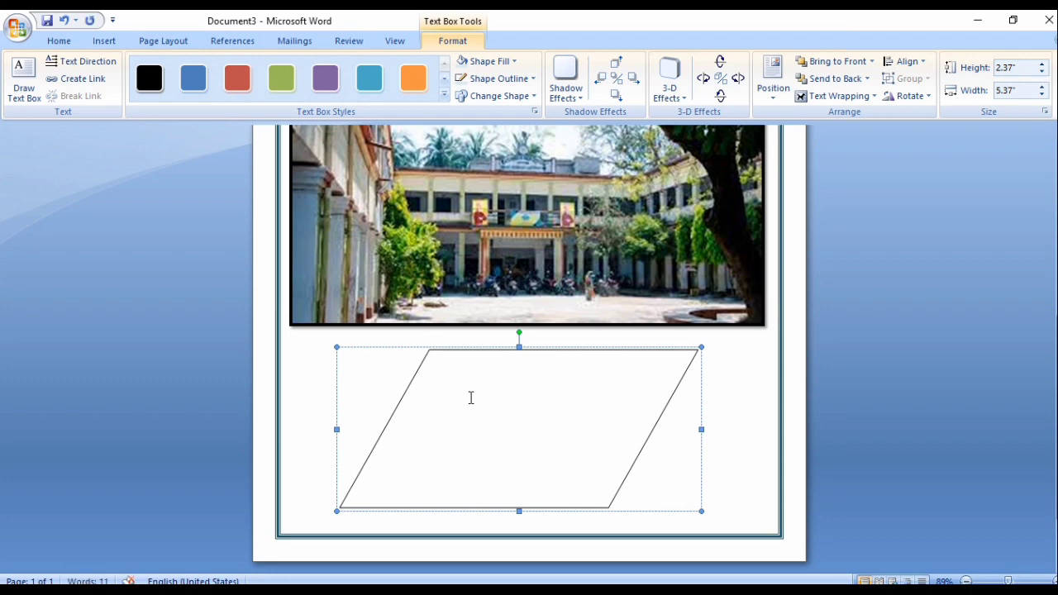
type("Name")
key("Tab")
type("Bhask")
type("ar Sen")
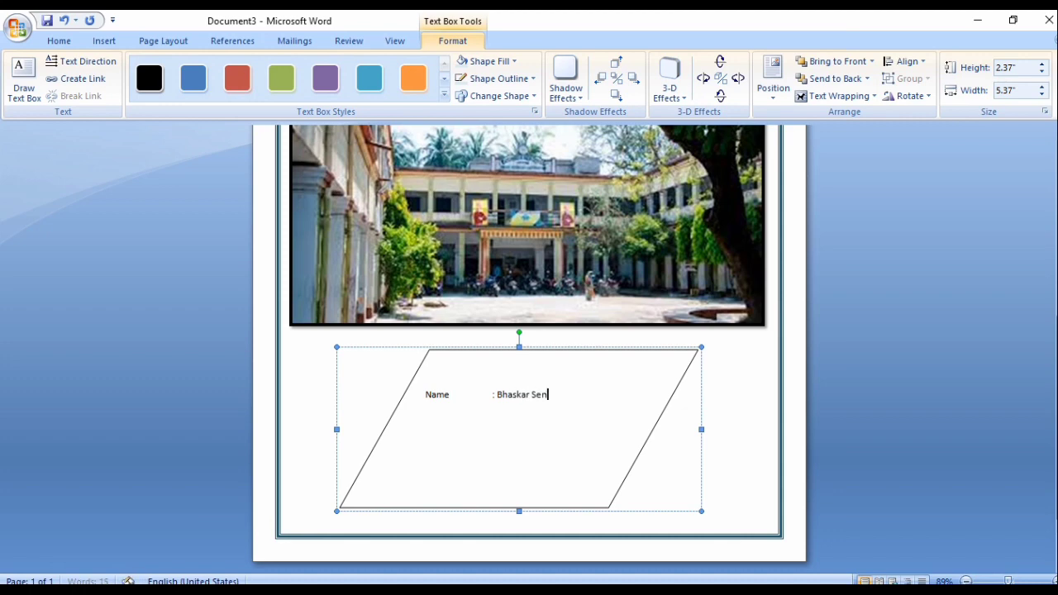
key("Return")
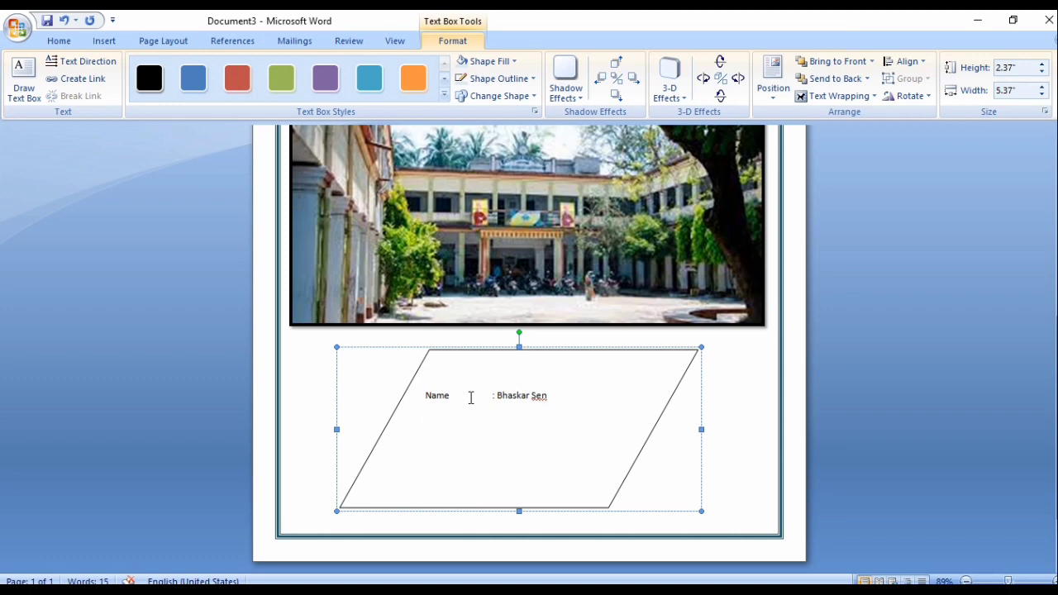
type("Class")
key("Tab")
- Add the 'Sec. : Arts' line and start the Bengali subject line
key("Tab")
type("XI")
key("Return")
key("BackSpace")
type("Sec")
type(".")
key("Tab")
type(": Ar")
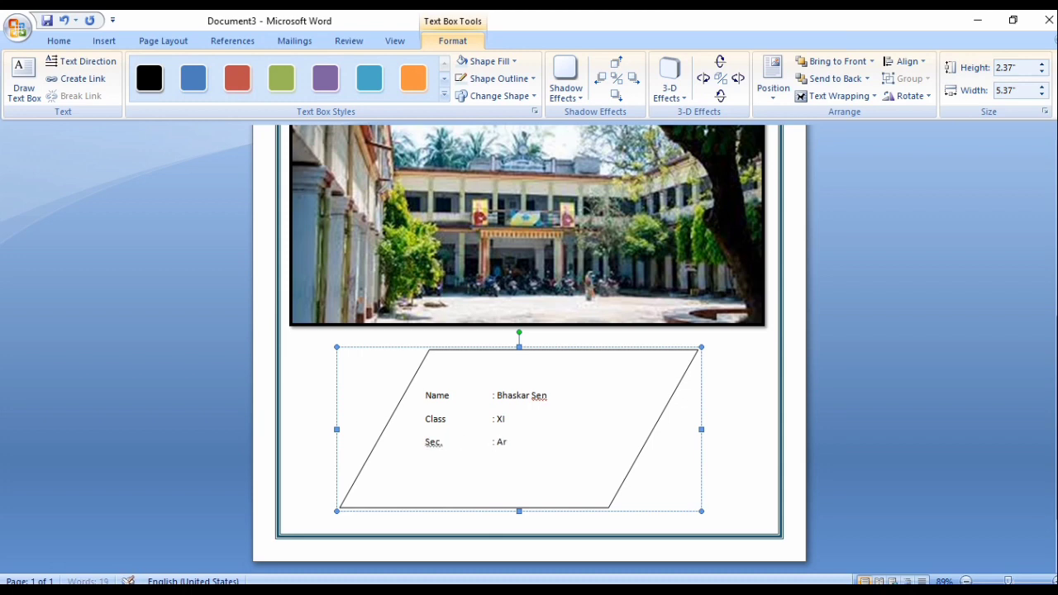
type("ts")
key("Return")
type("Su")
key("BackSpace")
type("iect :")
type("B")
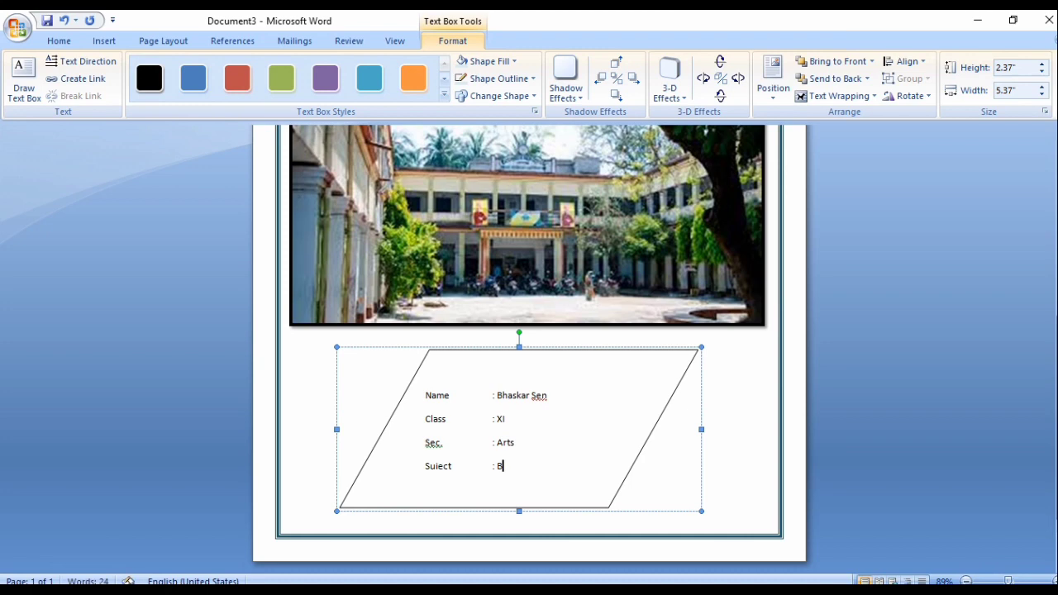
type("engal")
type("i")
- Undo the accidental box move and set the detail lines to 1.0 spacing with no space after
left_click_drag(415, 388, 486, 468)
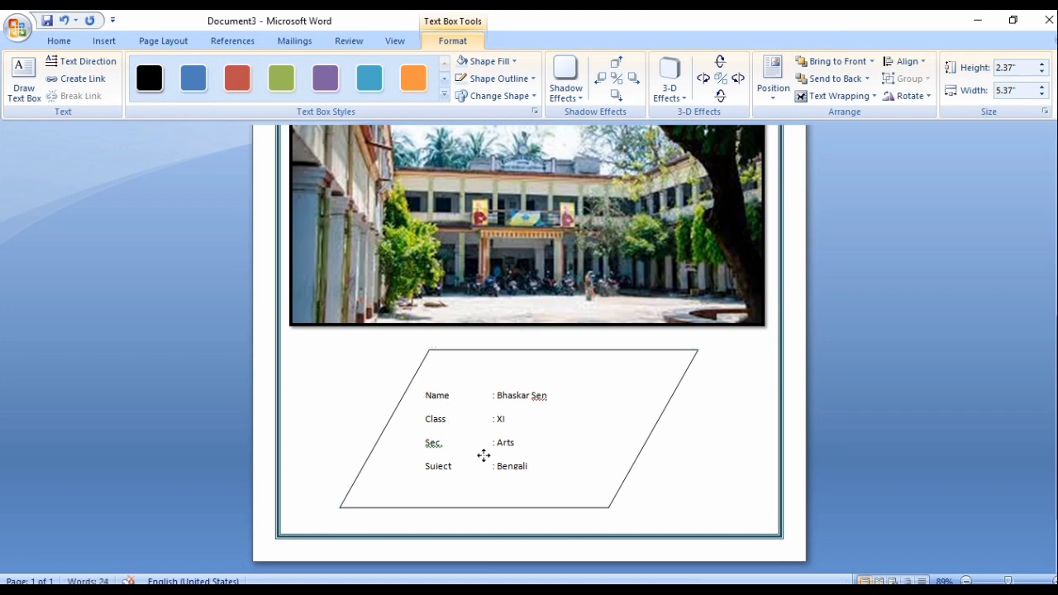
key("ctrl+z")
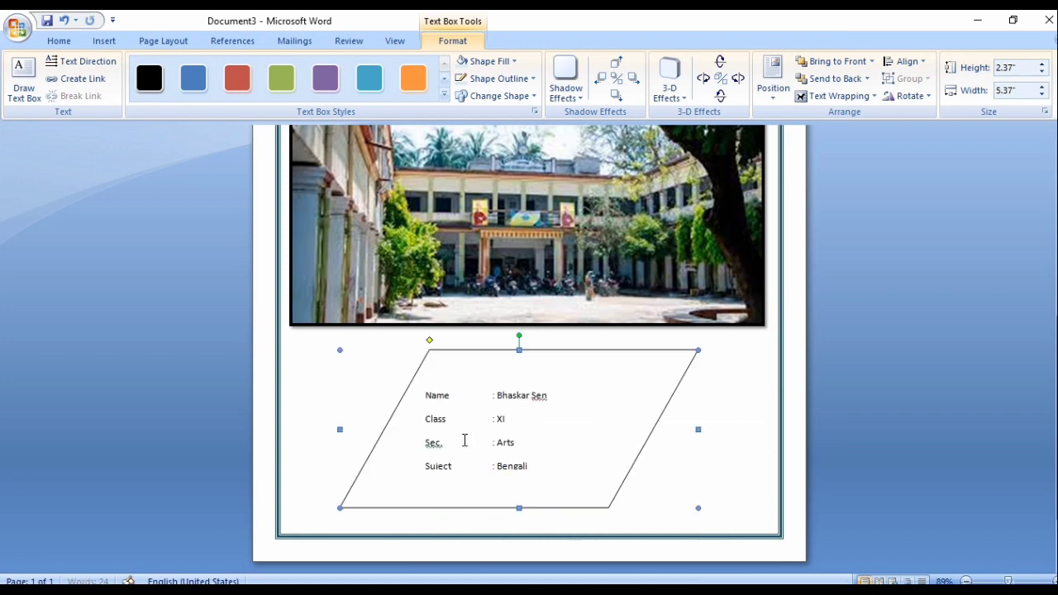
left_click_drag(427, 400, 547, 492)
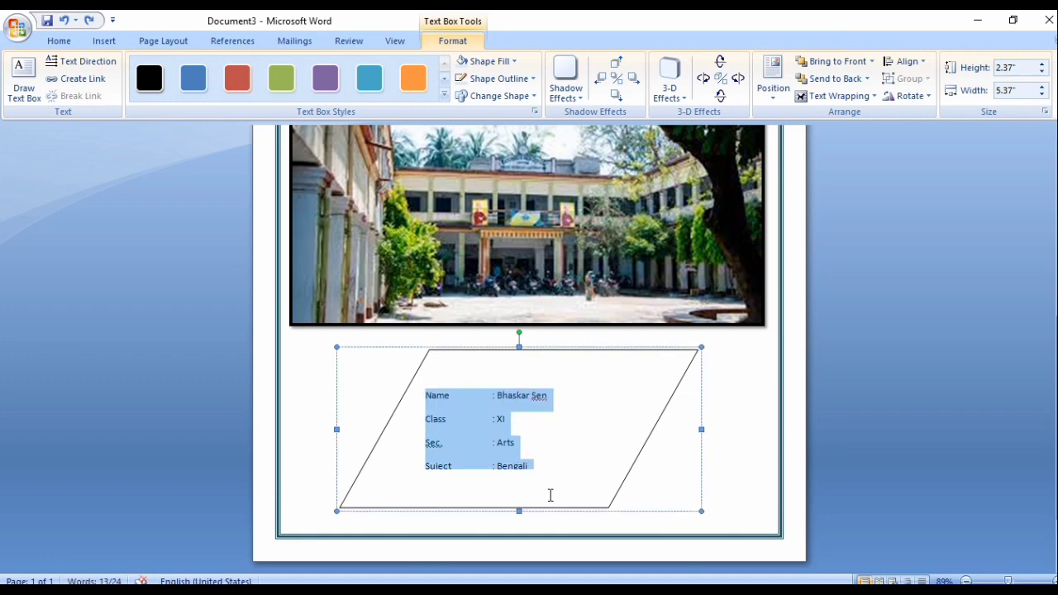
left_click(58, 40)
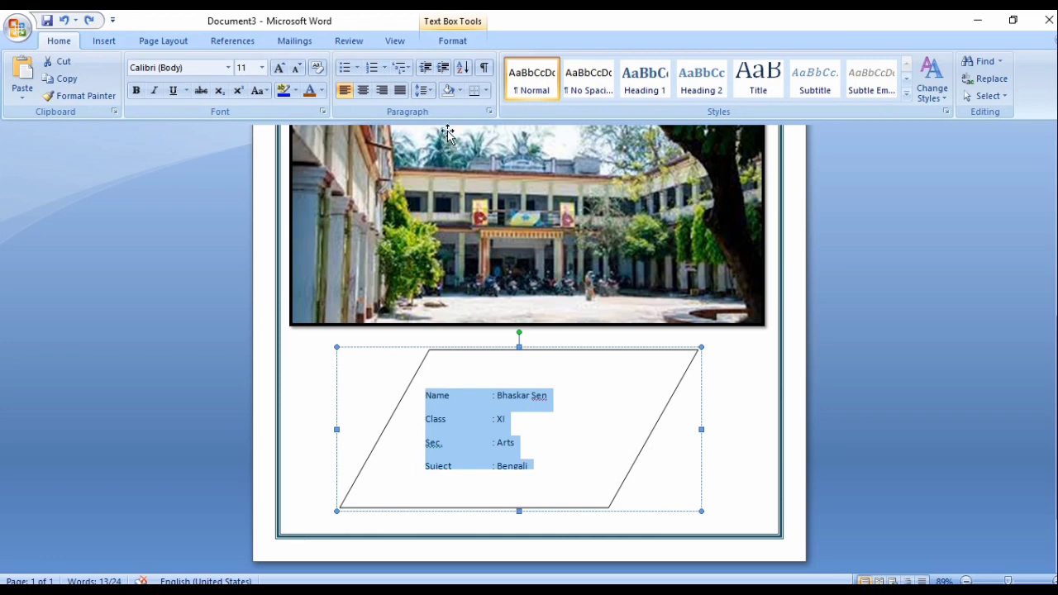
left_click(424, 90)
left_click(438, 106)
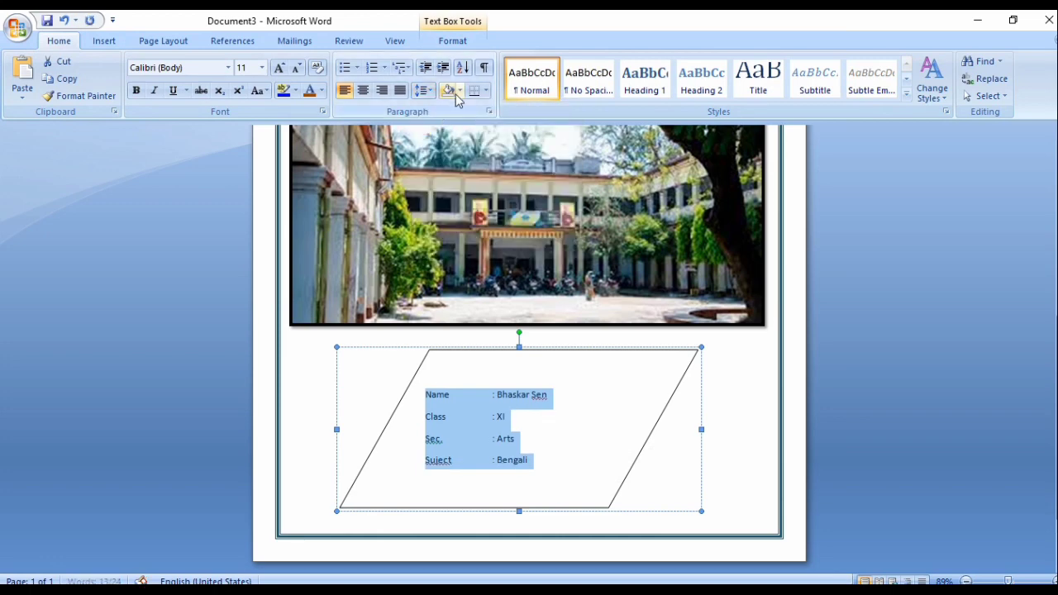
left_click(429, 92)
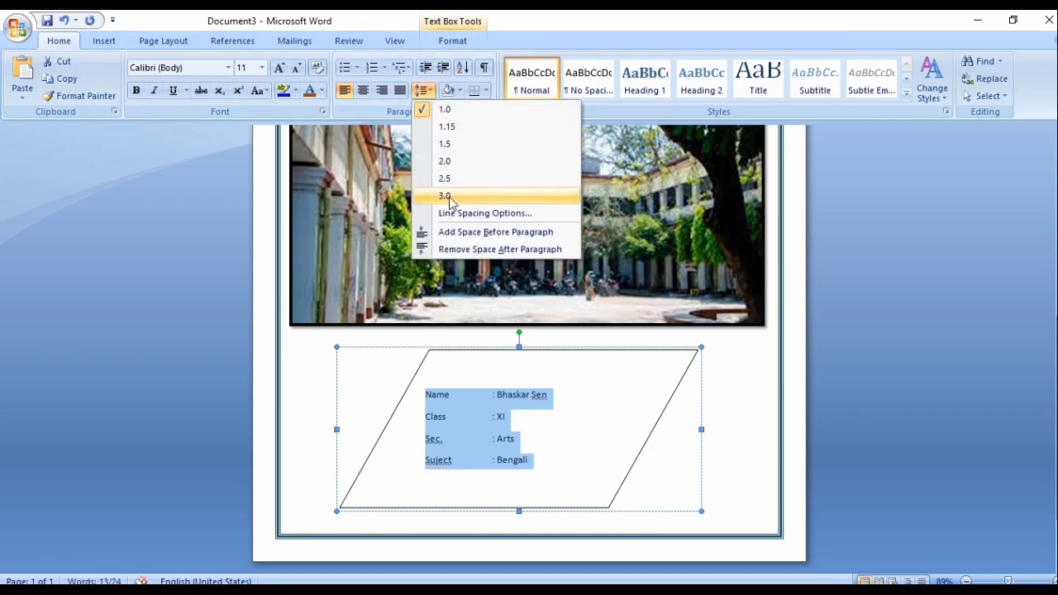
left_click(447, 248)
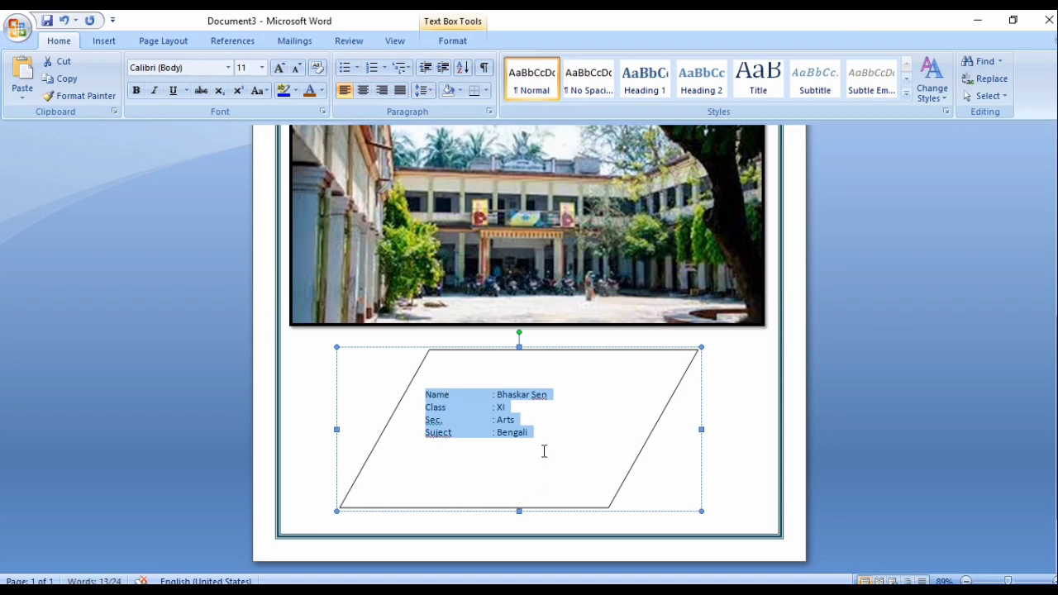
- Add 'Roll No. : 33' and 'Session : 2023-24' lines, then select all box text
left_click(565, 432)
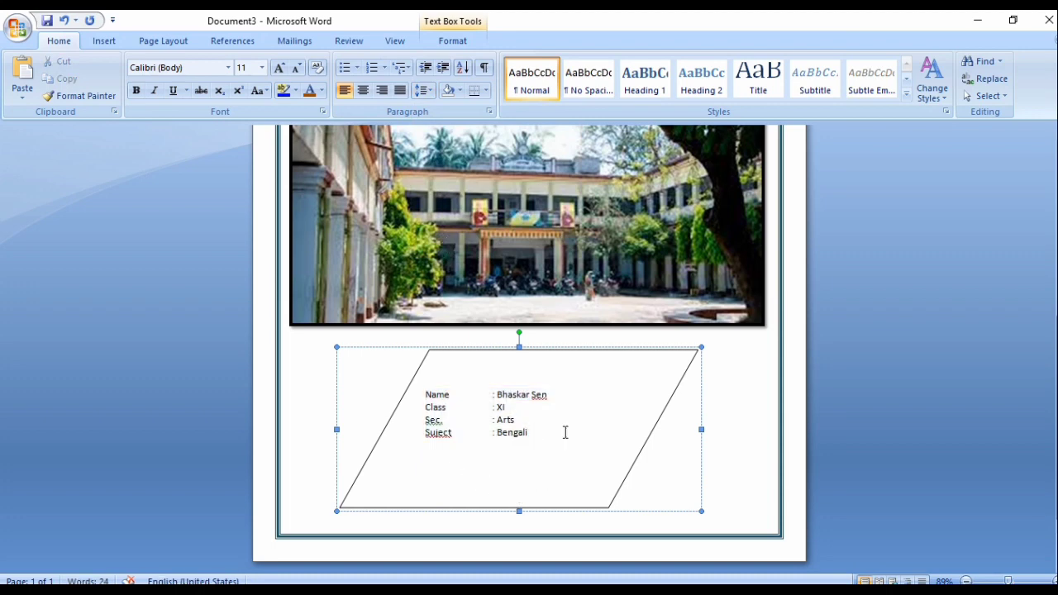
key("Return")
type("R")
type("oll N")
type("o.")
key("Tab")
type("Sessi")
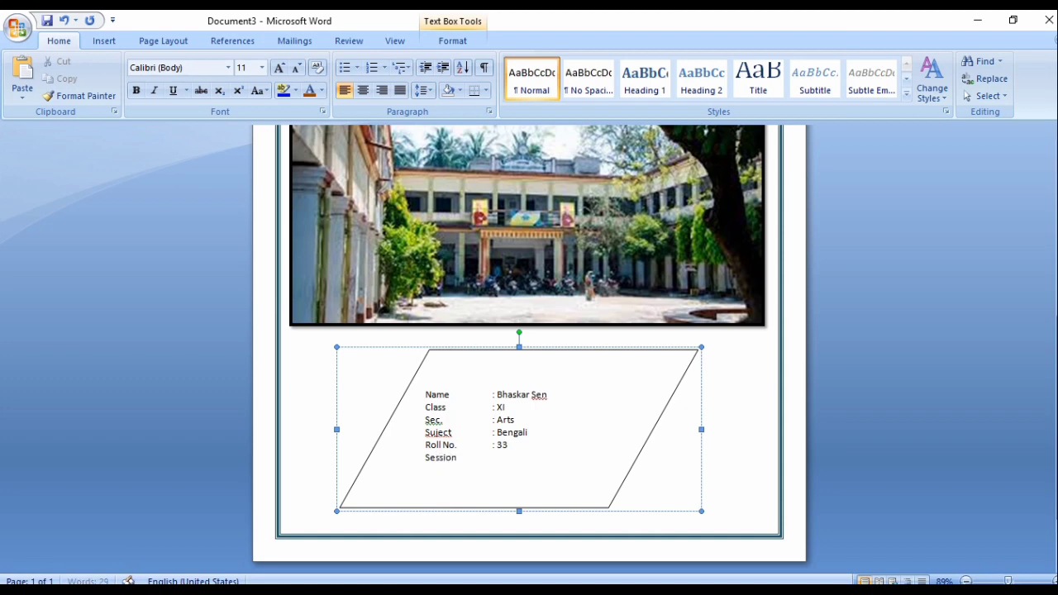
key("Tab")
type(": 202")
type(" 3")
key("BackSpace")
key("BackSpace")
type("3 -24")
key("ctrl+a")
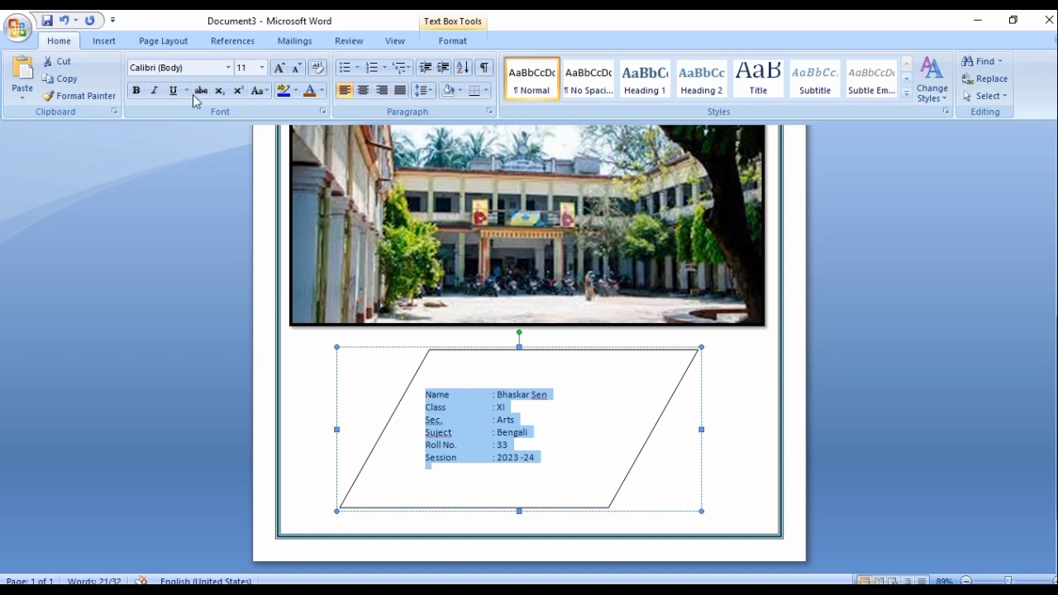
- Format the student details in 16-pt Berlin Sans FB and butt the box against the photo's bottom edge
left_click(228, 67)
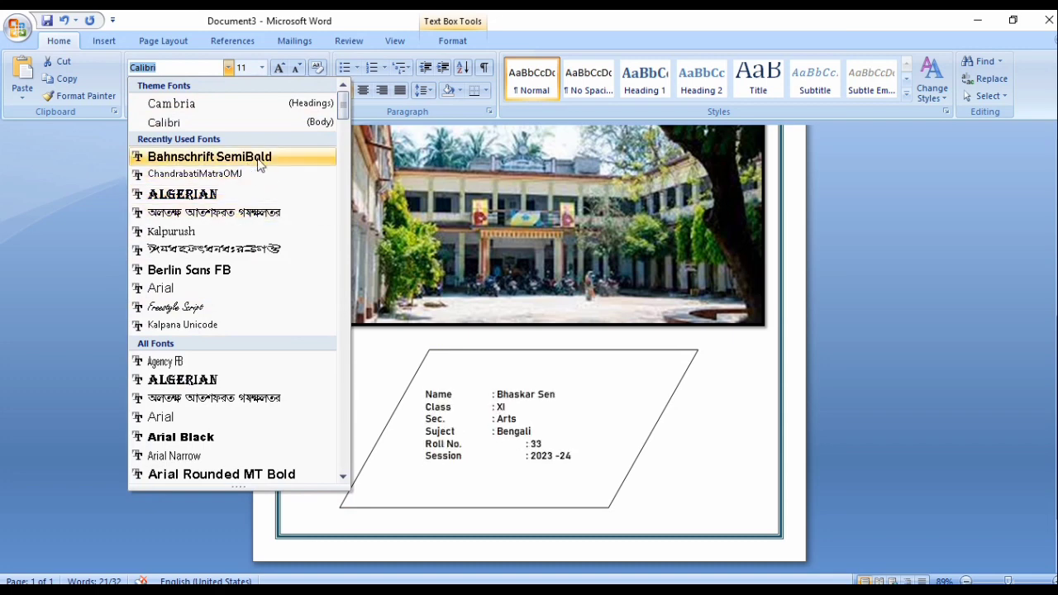
left_click(260, 275)
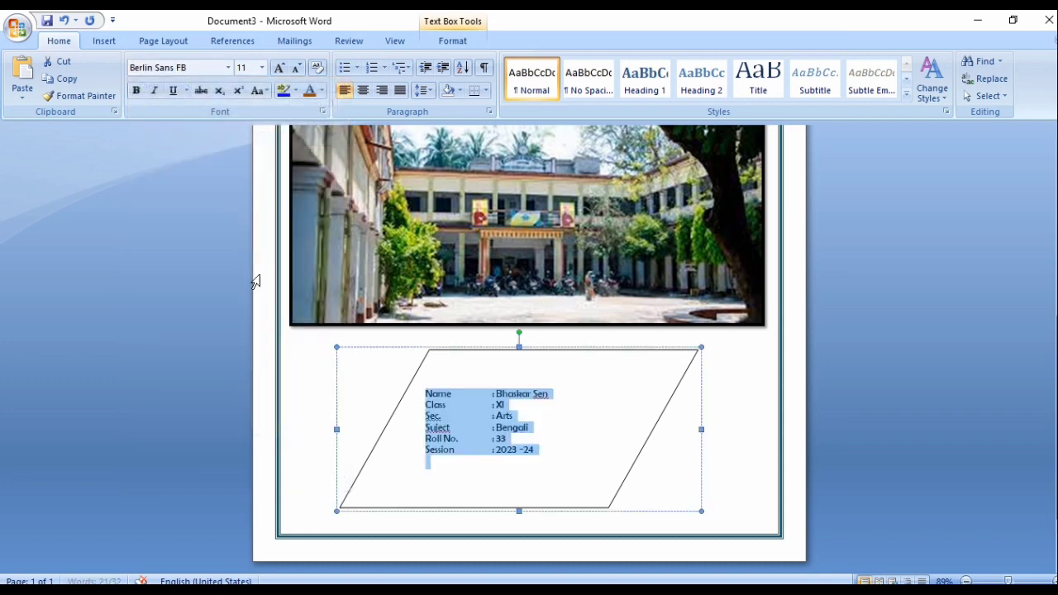
left_click(279, 70)
left_click(280, 70)
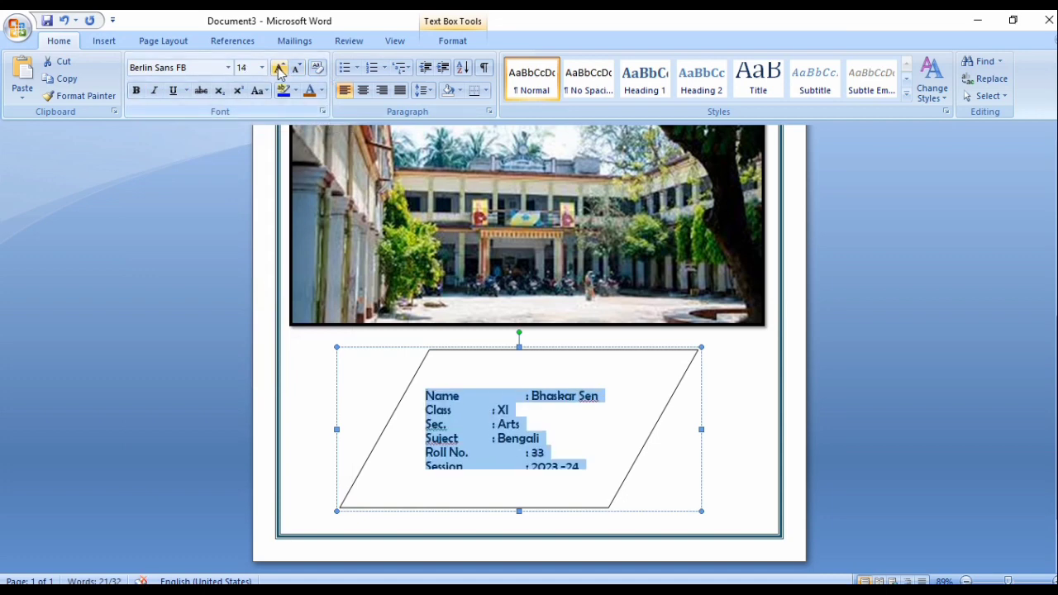
left_click(295, 71)
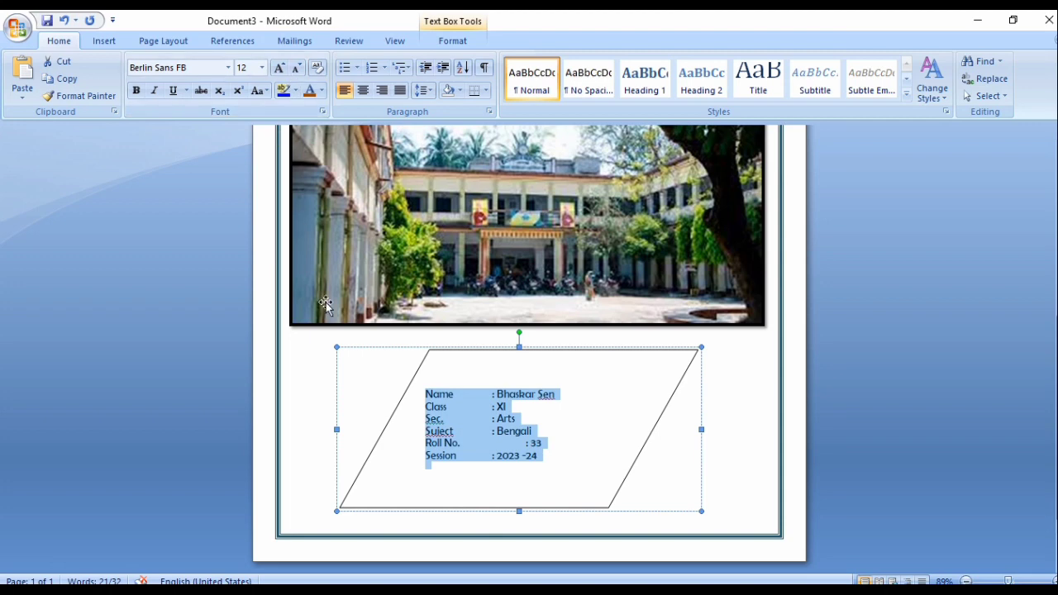
left_click(278, 68)
left_click(278, 69)
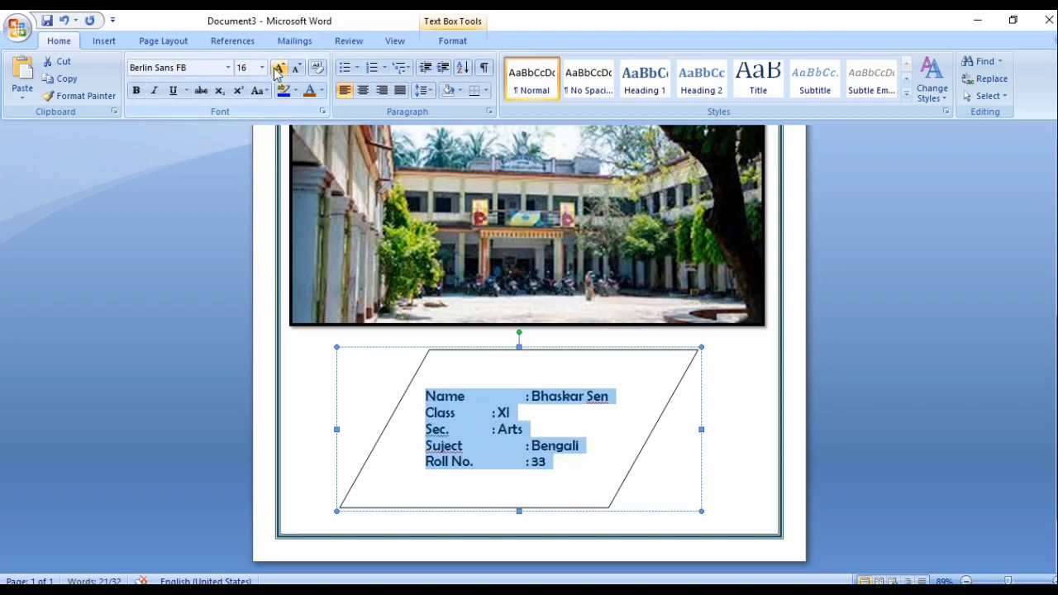
left_click_drag(538, 351, 526, 315)
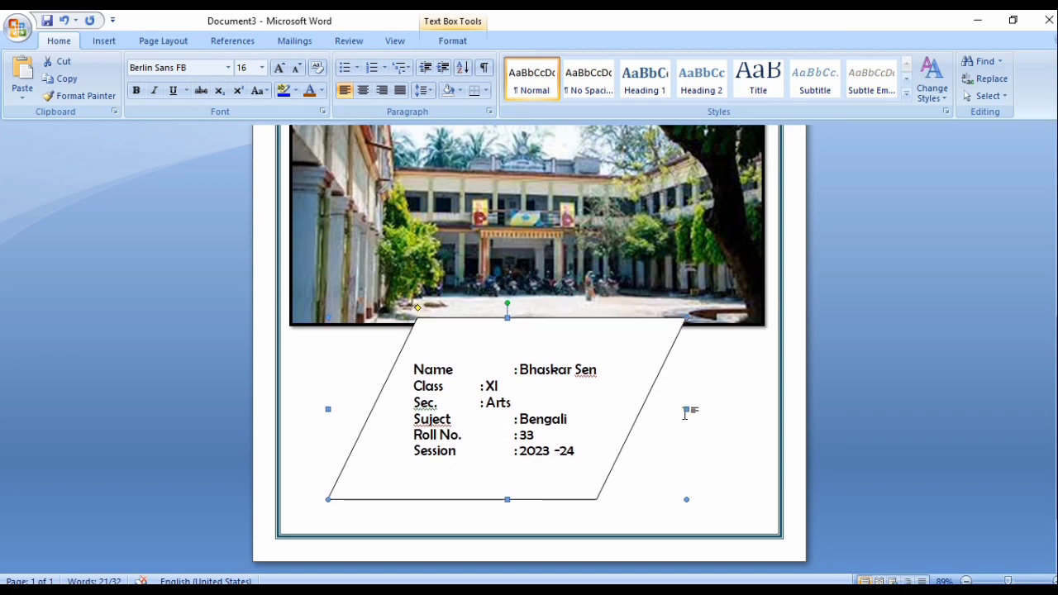
- Widen the parallelogram, reduce its slant, and shrink it to sit just below the photo
left_click_drag(685, 410, 756, 410)
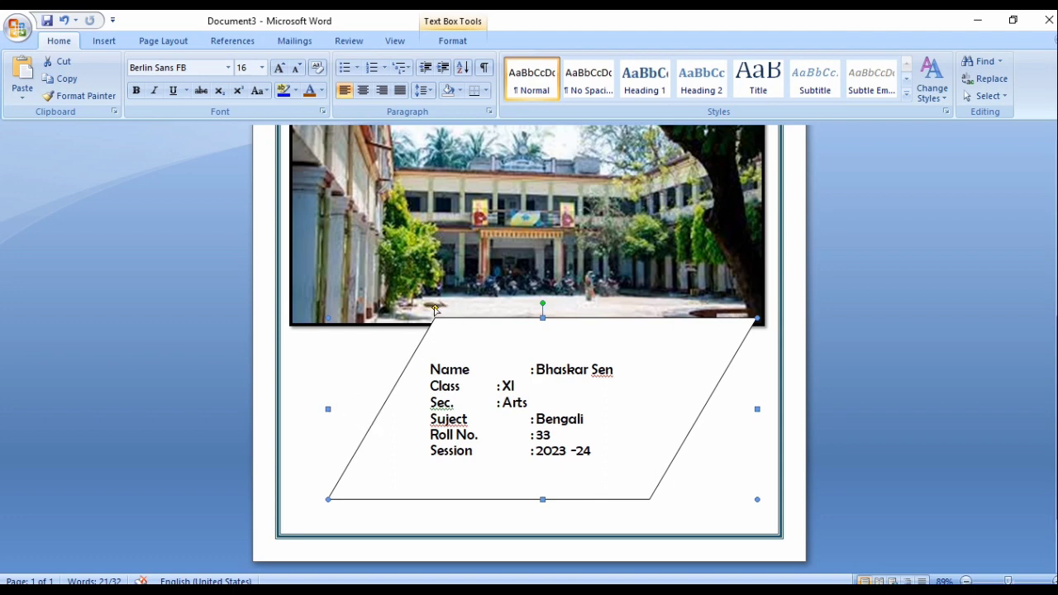
left_click_drag(435, 309, 410, 336)
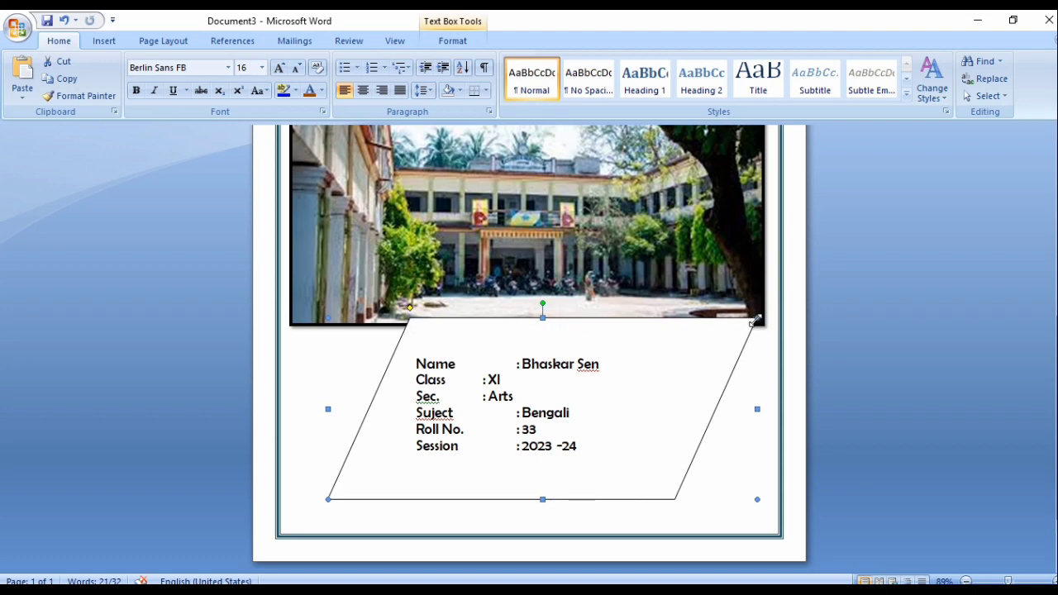
left_click_drag(757, 317, 736, 338)
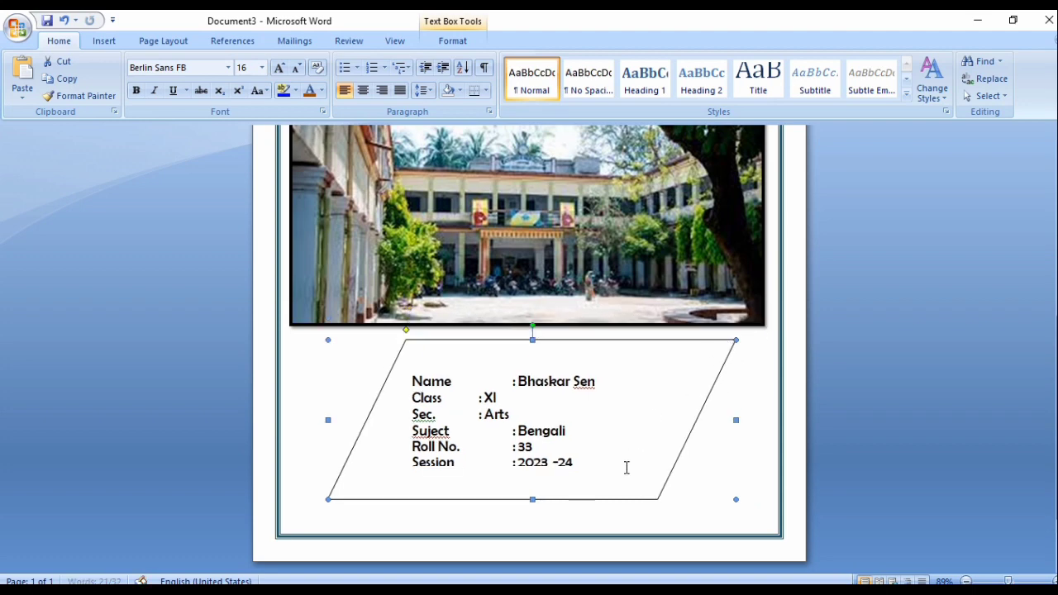
- Insert tabs before the Class value :XI and Sec. value :Arts to align their colons
left_click(467, 398)
key("Tab")
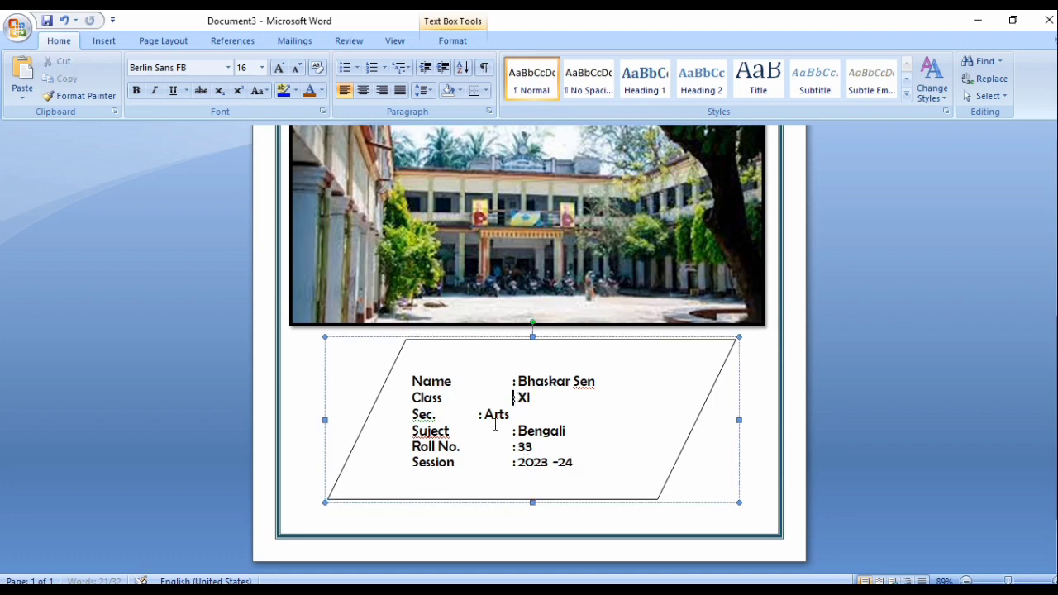
key("Tab")
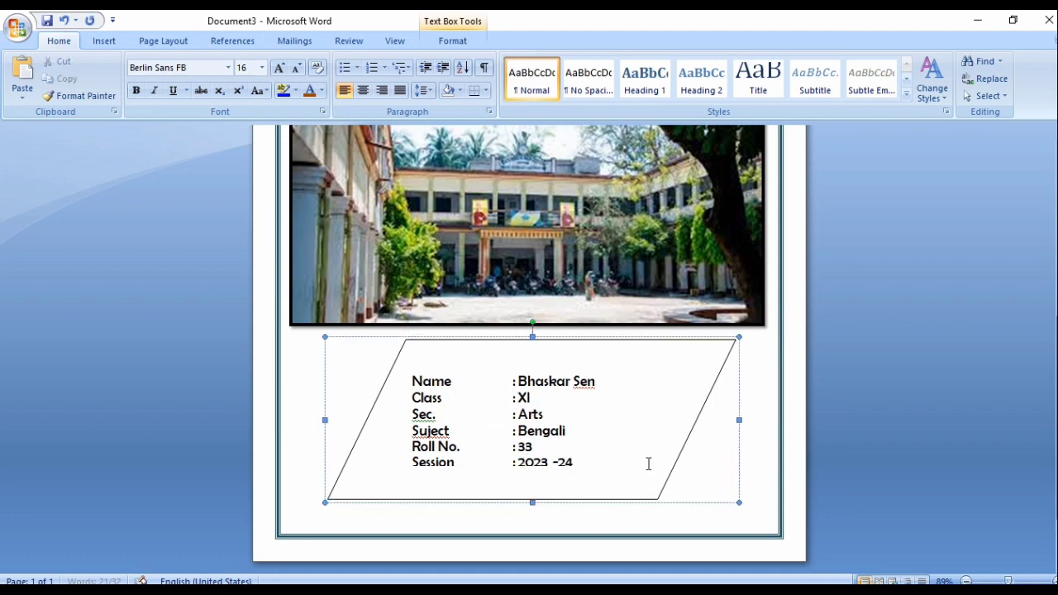
- Give the parallelogram a dark blue outline with a 2¼ pt weight
left_click(453, 40)
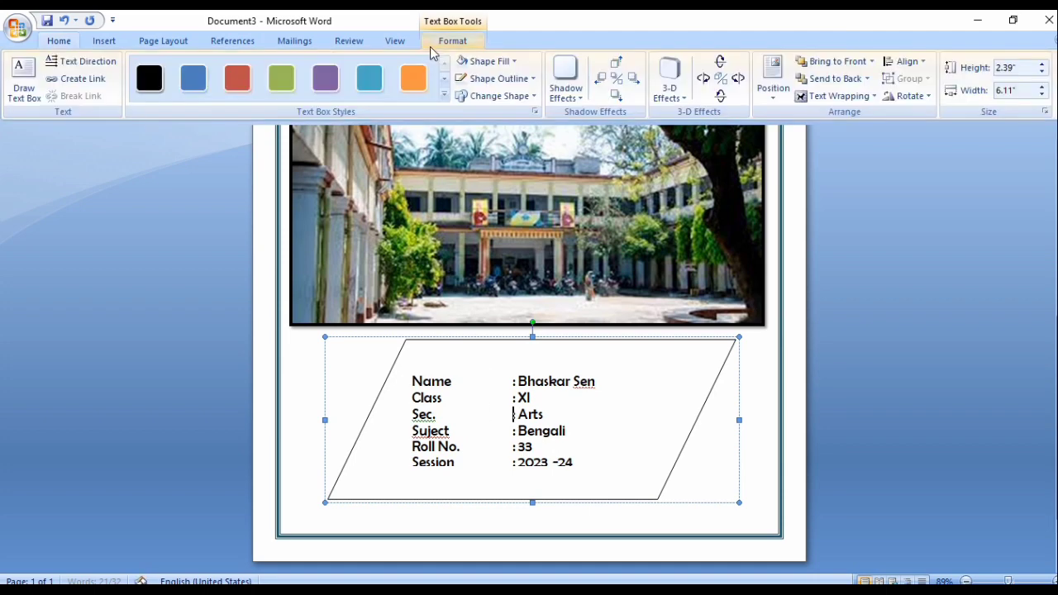
left_click(530, 78)
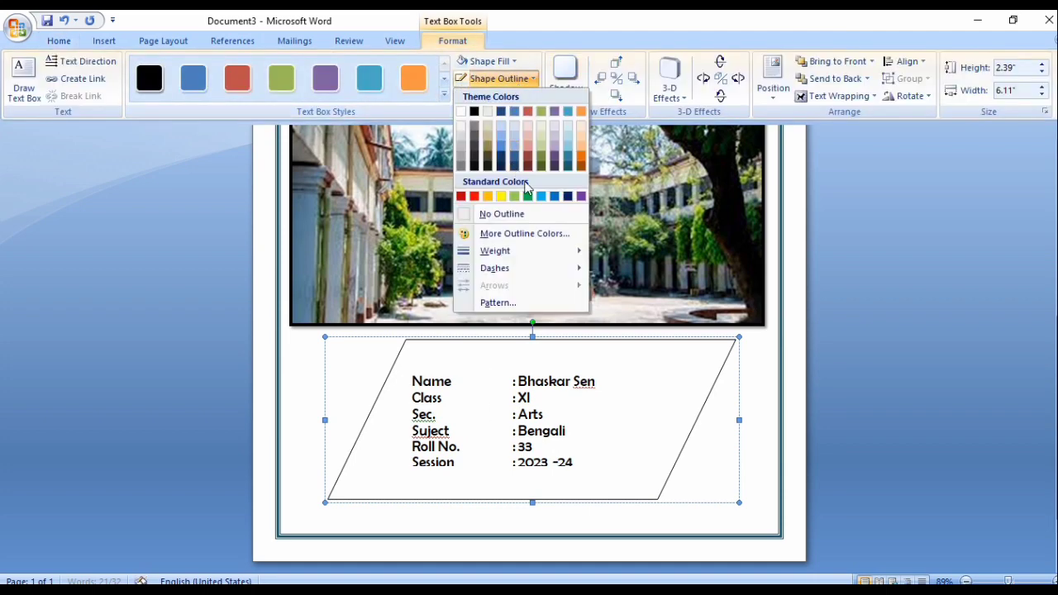
left_click(572, 197)
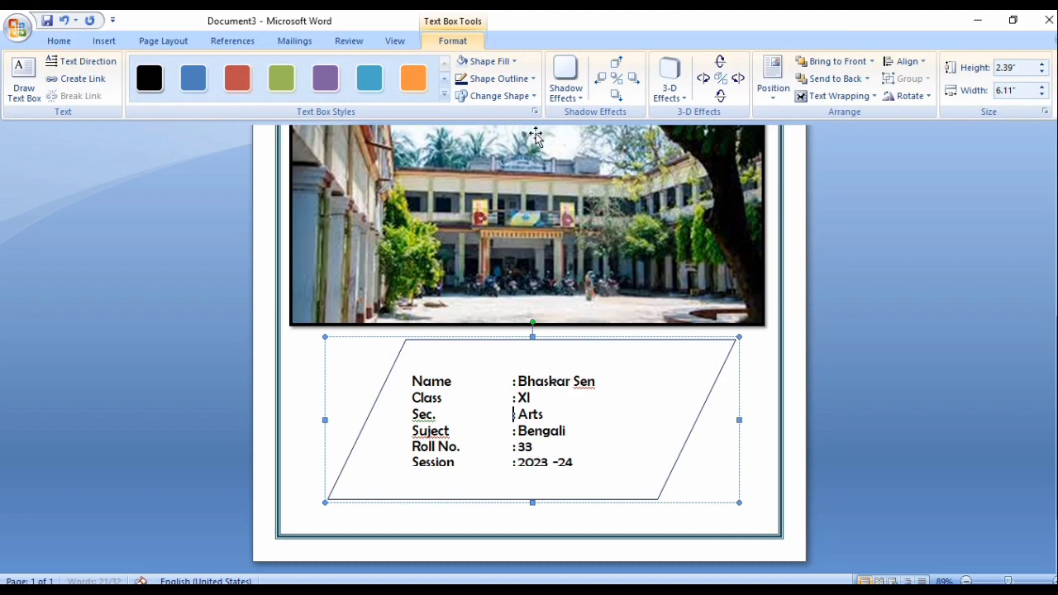
left_click(529, 78)
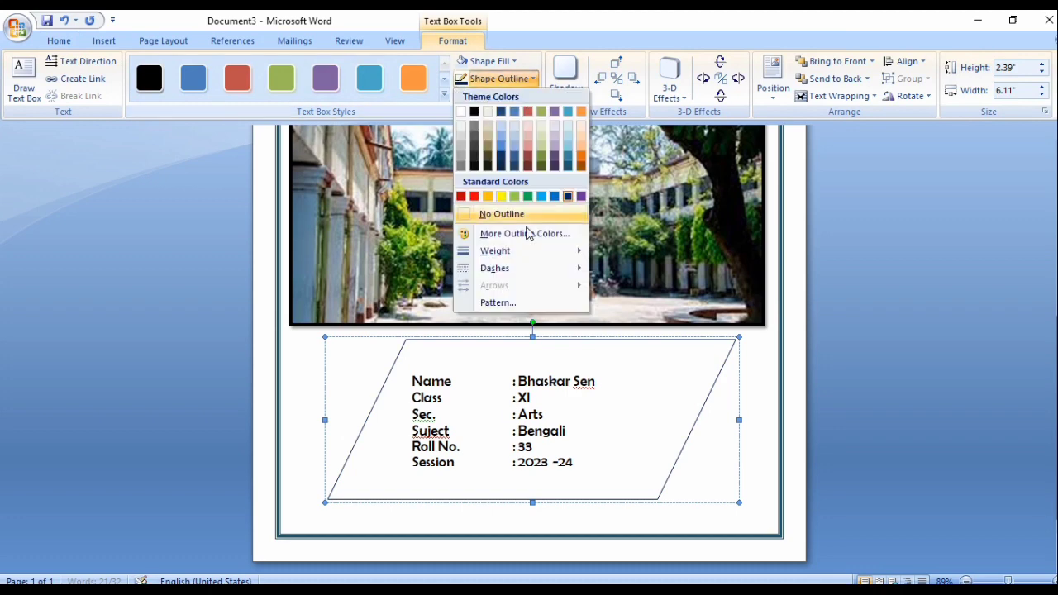
mouse_move(527, 253)
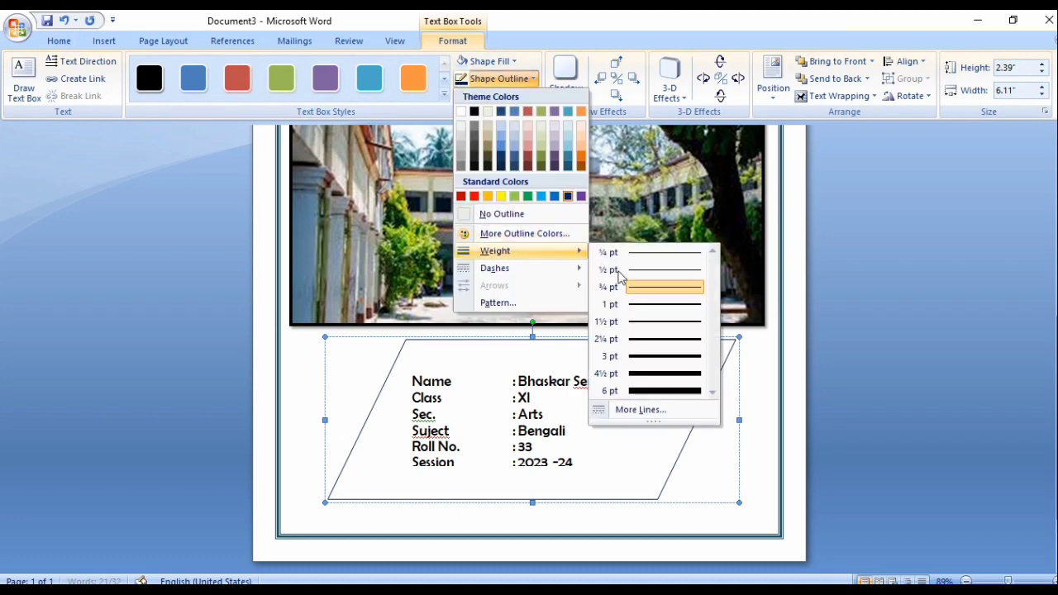
left_click(655, 339)
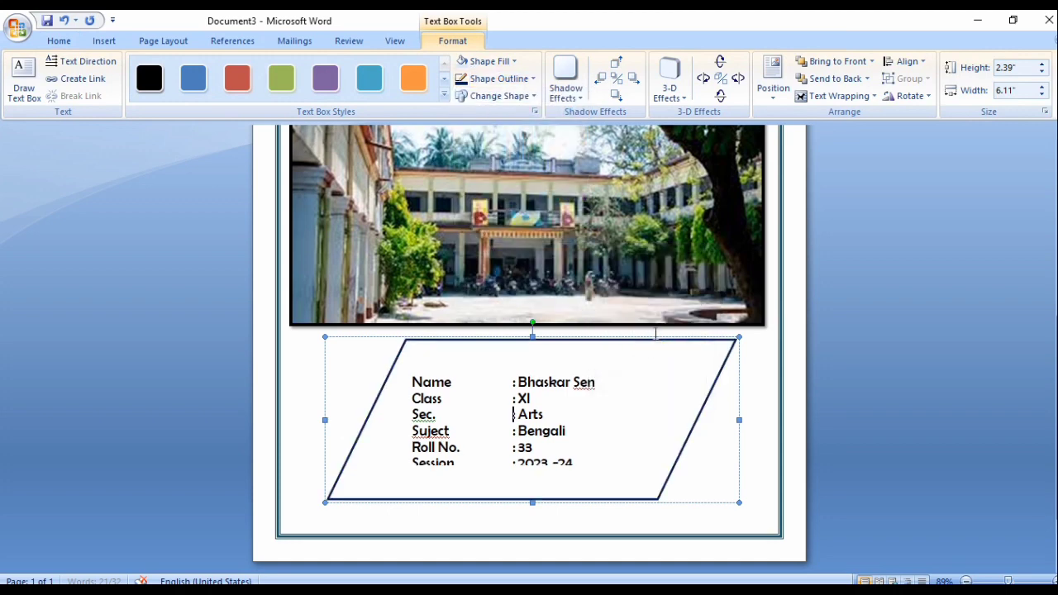
- Make offset copies of the parallelogram slightly down-right to form a layered box
left_click(460, 366)
left_click_drag(460, 366, 466, 371)
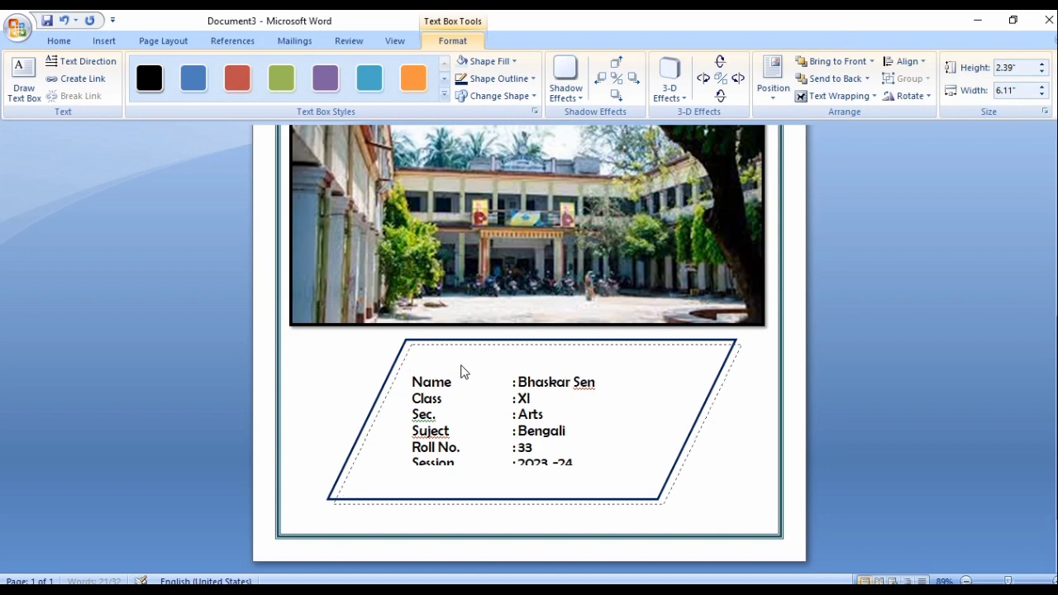
left_click_drag(463, 372, 468, 379)
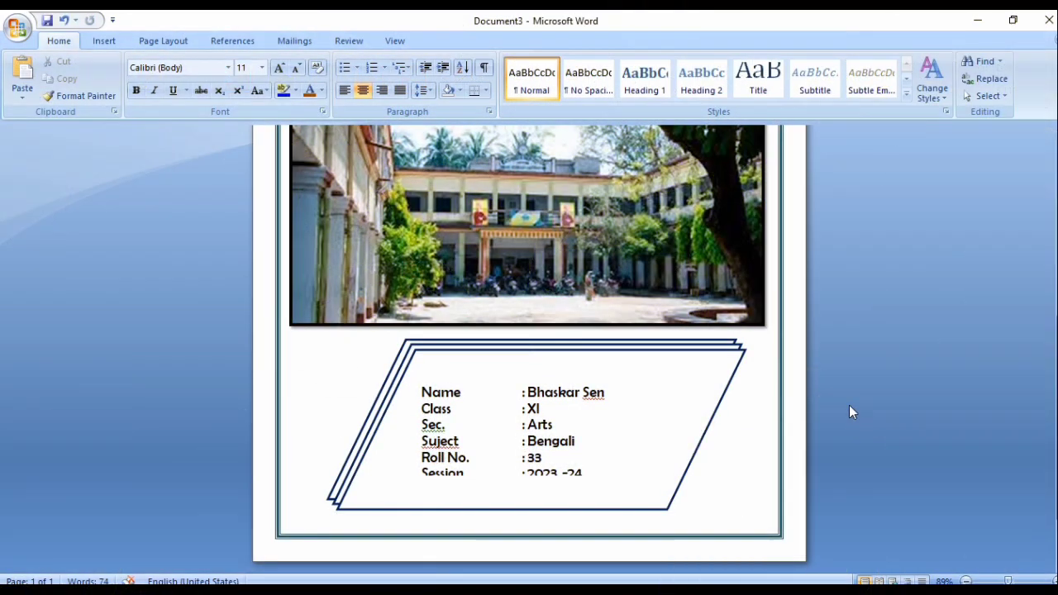
scroll(851, 412, "up", 8)
scroll(850, 408, "down", 3)
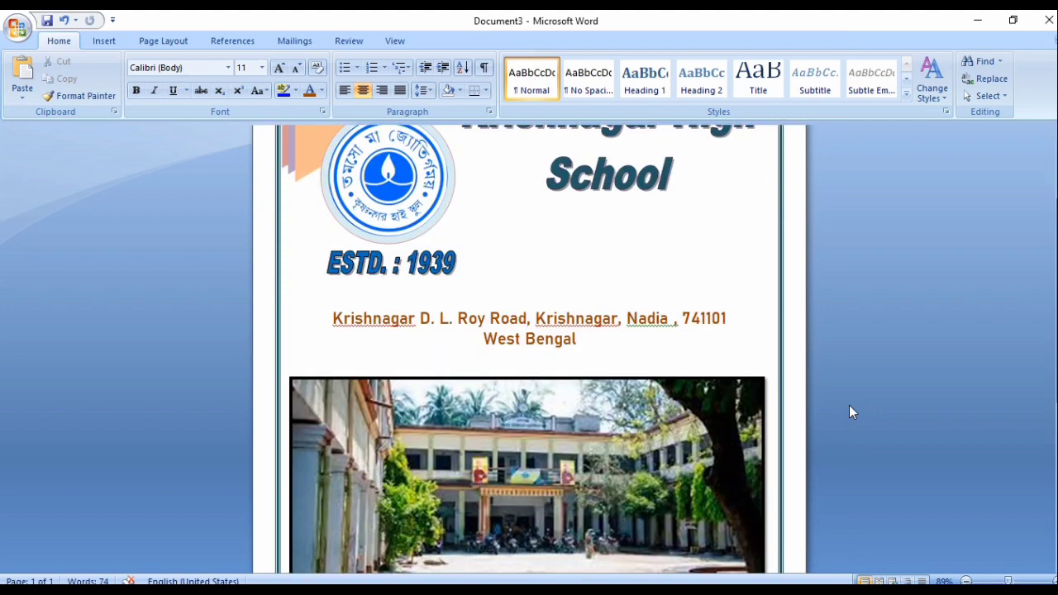
scroll(850, 407, "down", 4)
scroll(851, 407, "down", 3)
scroll(851, 408, "up", 7)
scroll(851, 411, "up", 2)
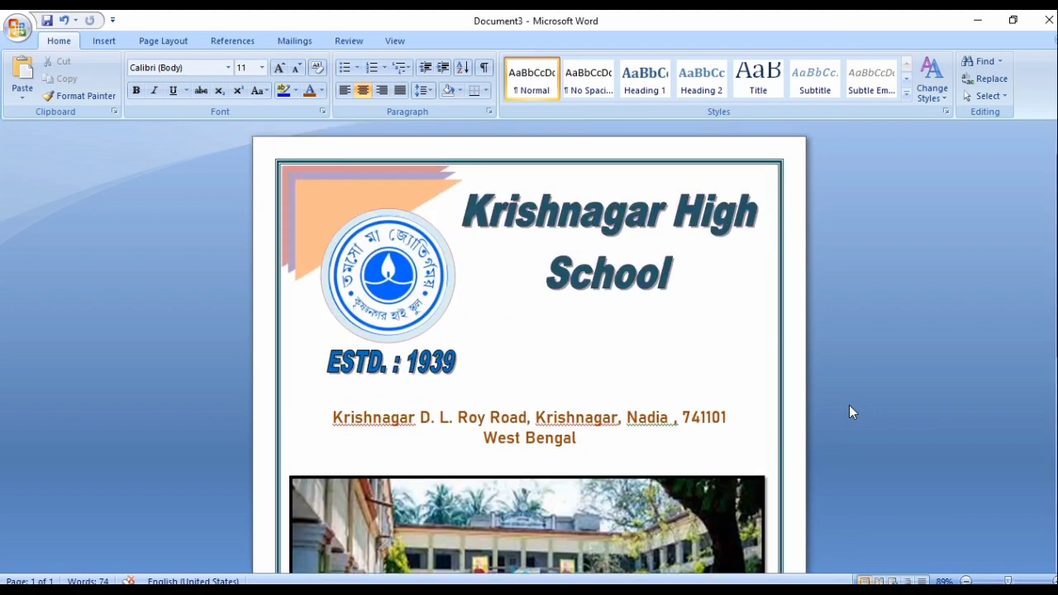
scroll(851, 411, "down", 3)
scroll(851, 411, "down", 5)
scroll(851, 411, "down", 2)
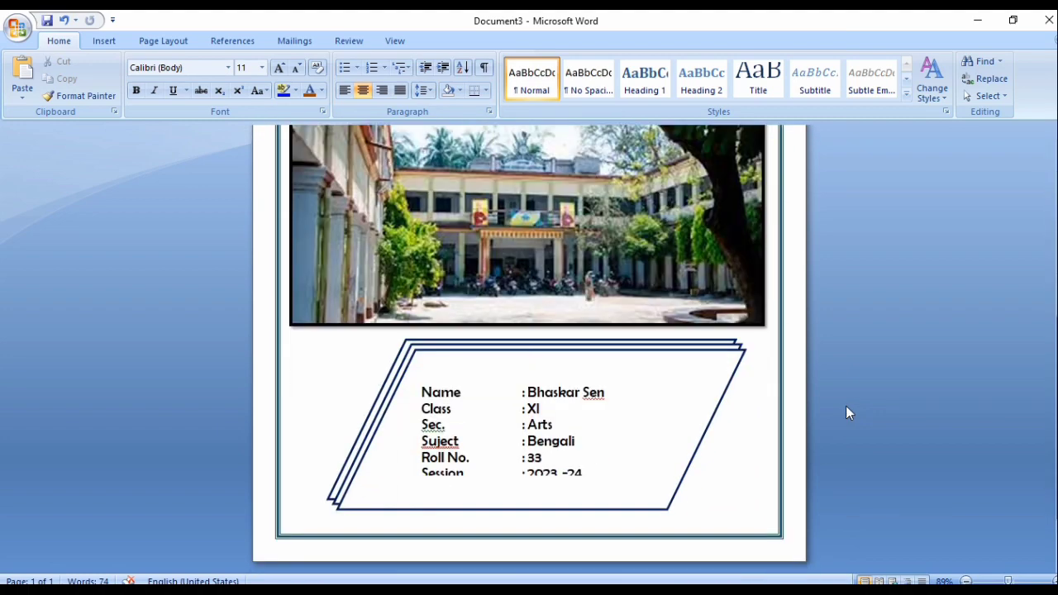
scroll(842, 411, "up", 3)
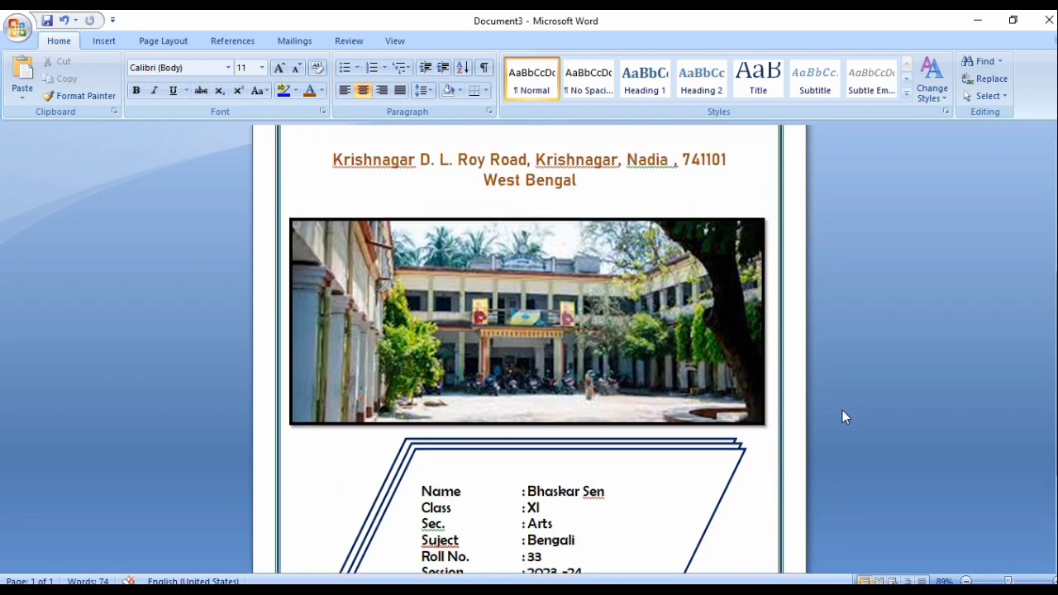
scroll(841, 411, "up", 2)
scroll(842, 411, "up", 2)
scroll(842, 411, "up", 2)
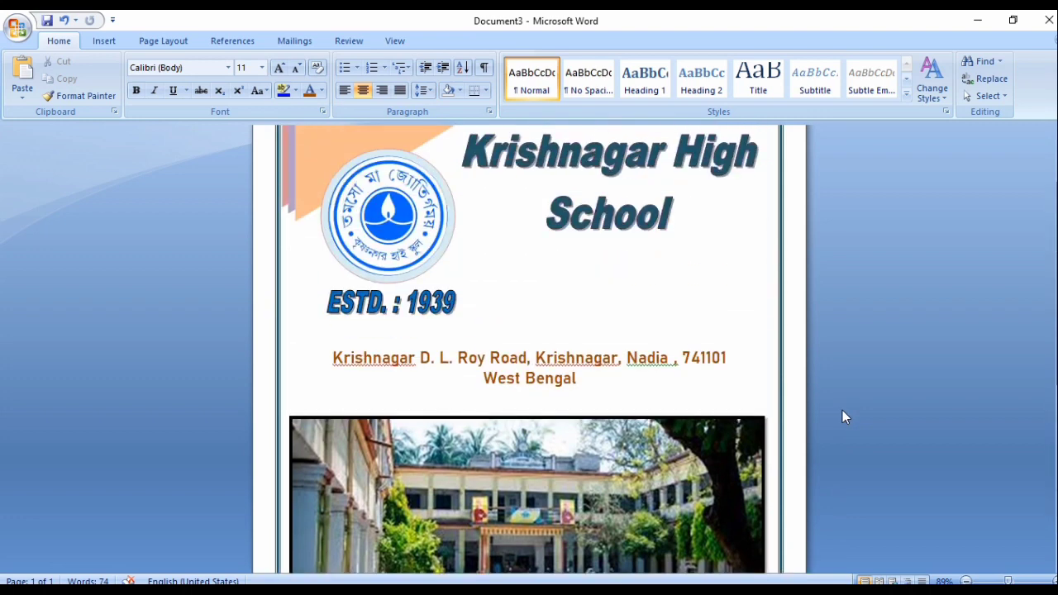
scroll(842, 409, "down", 3)
scroll(841, 410, "down", 4)
scroll(841, 410, "down", 2)
scroll(841, 410, "up", 2)
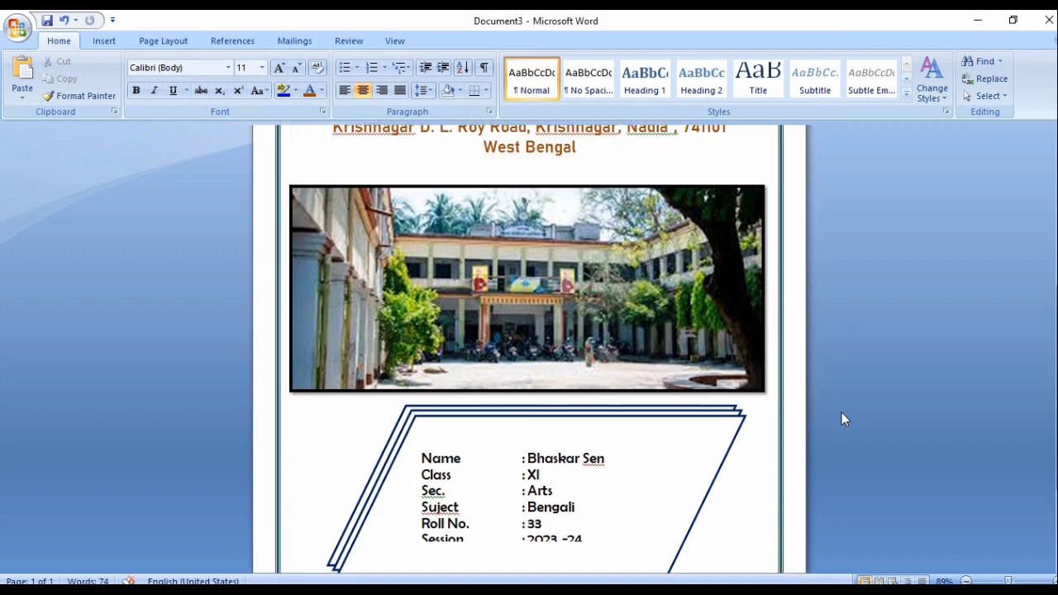
scroll(842, 412, "up", 3)
scroll(635, 460, "up", 3)
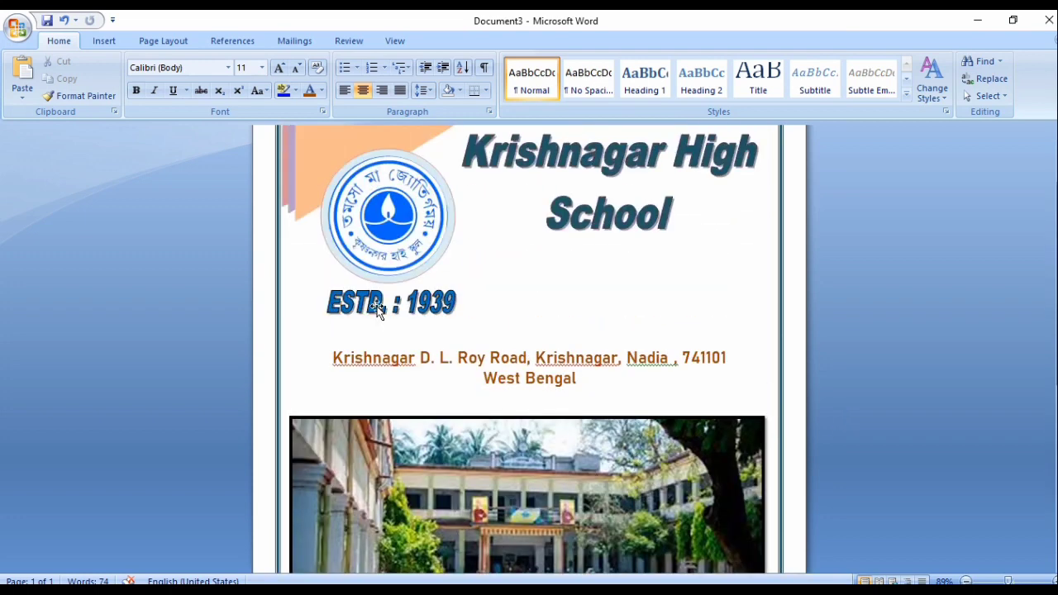
scroll(377, 299, "up", 2)
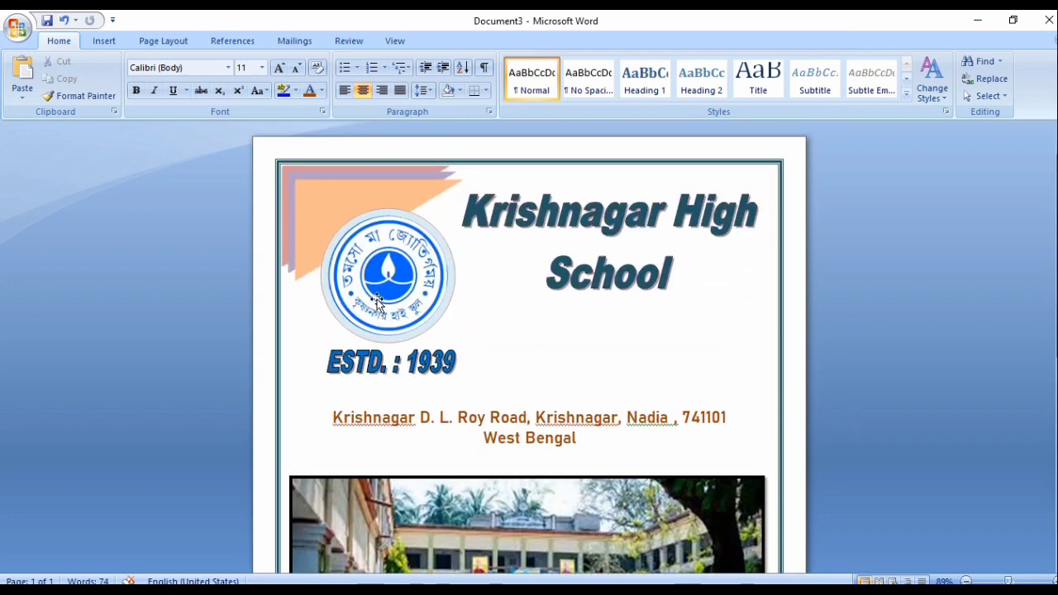